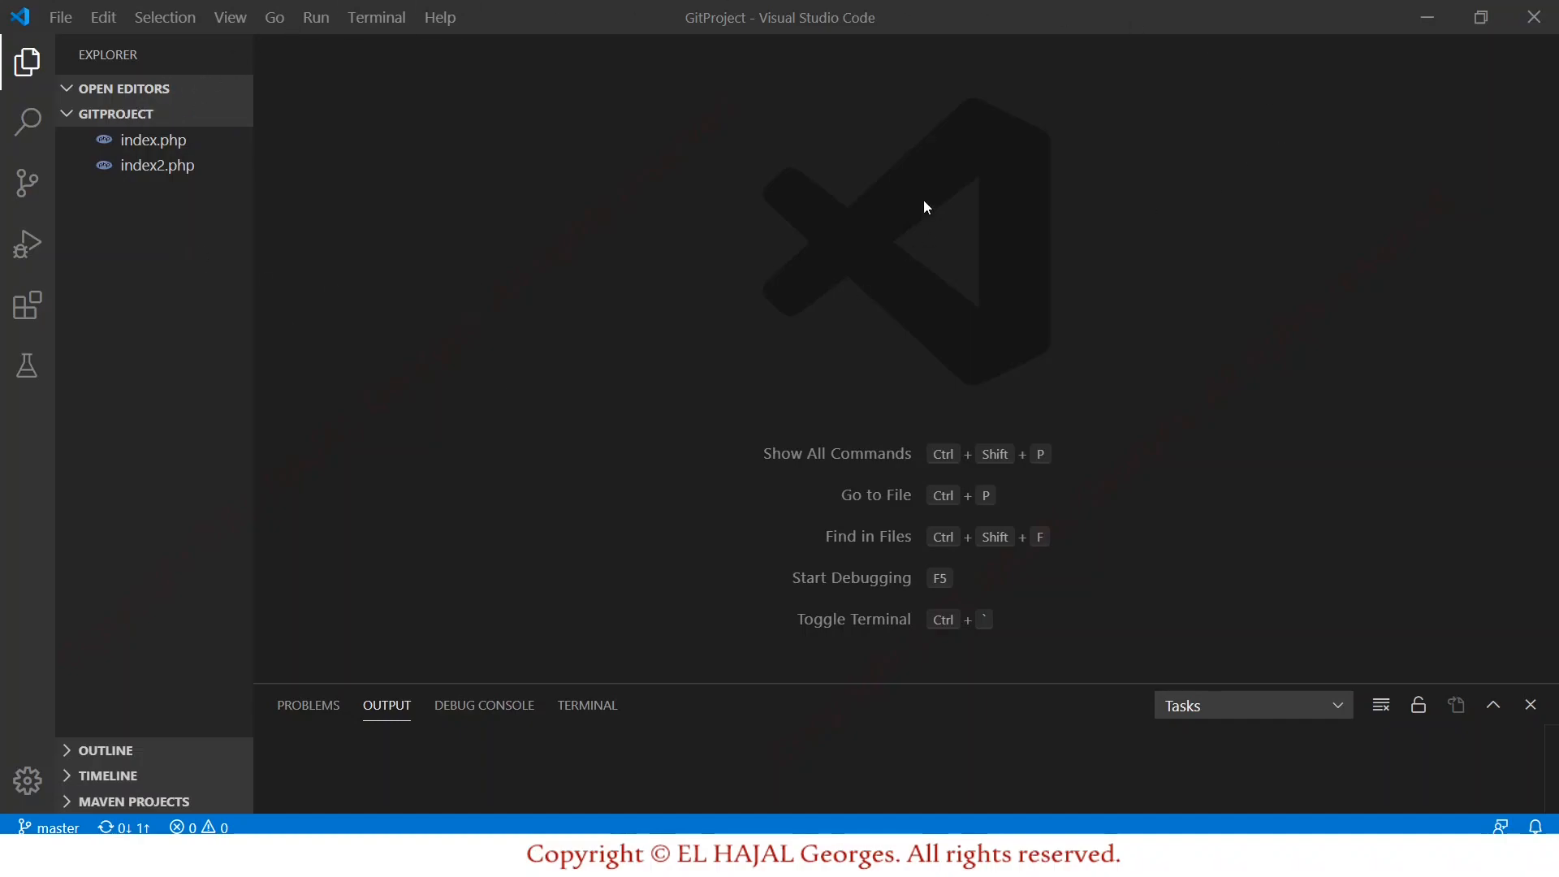
Search the Extensions view for 'live share', install Microsoft's Live Share, and close its page.
click(34, 313)
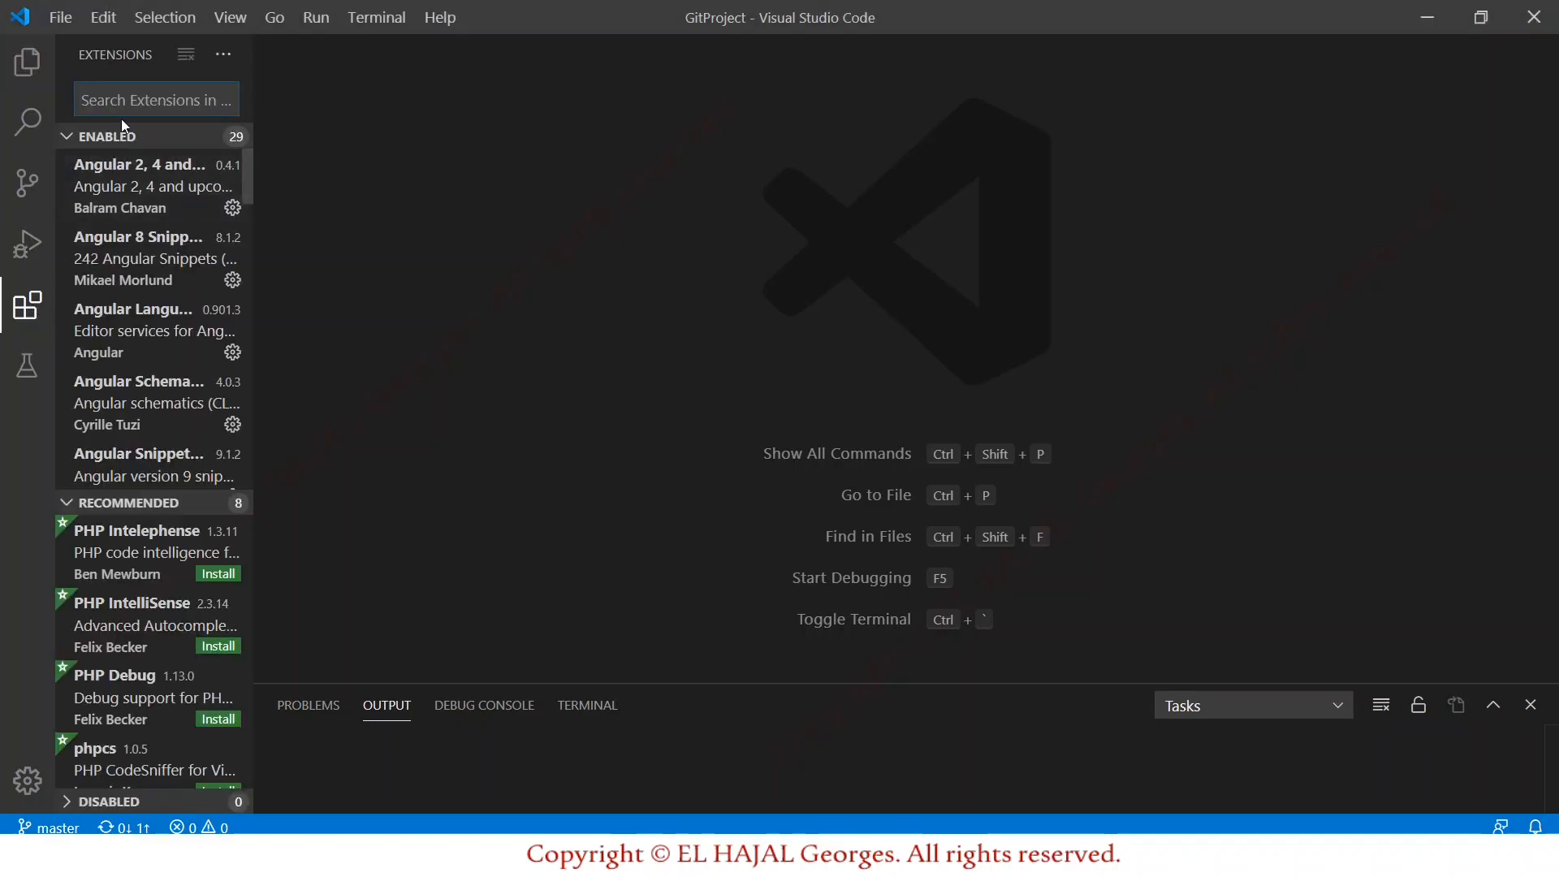
text(live share)
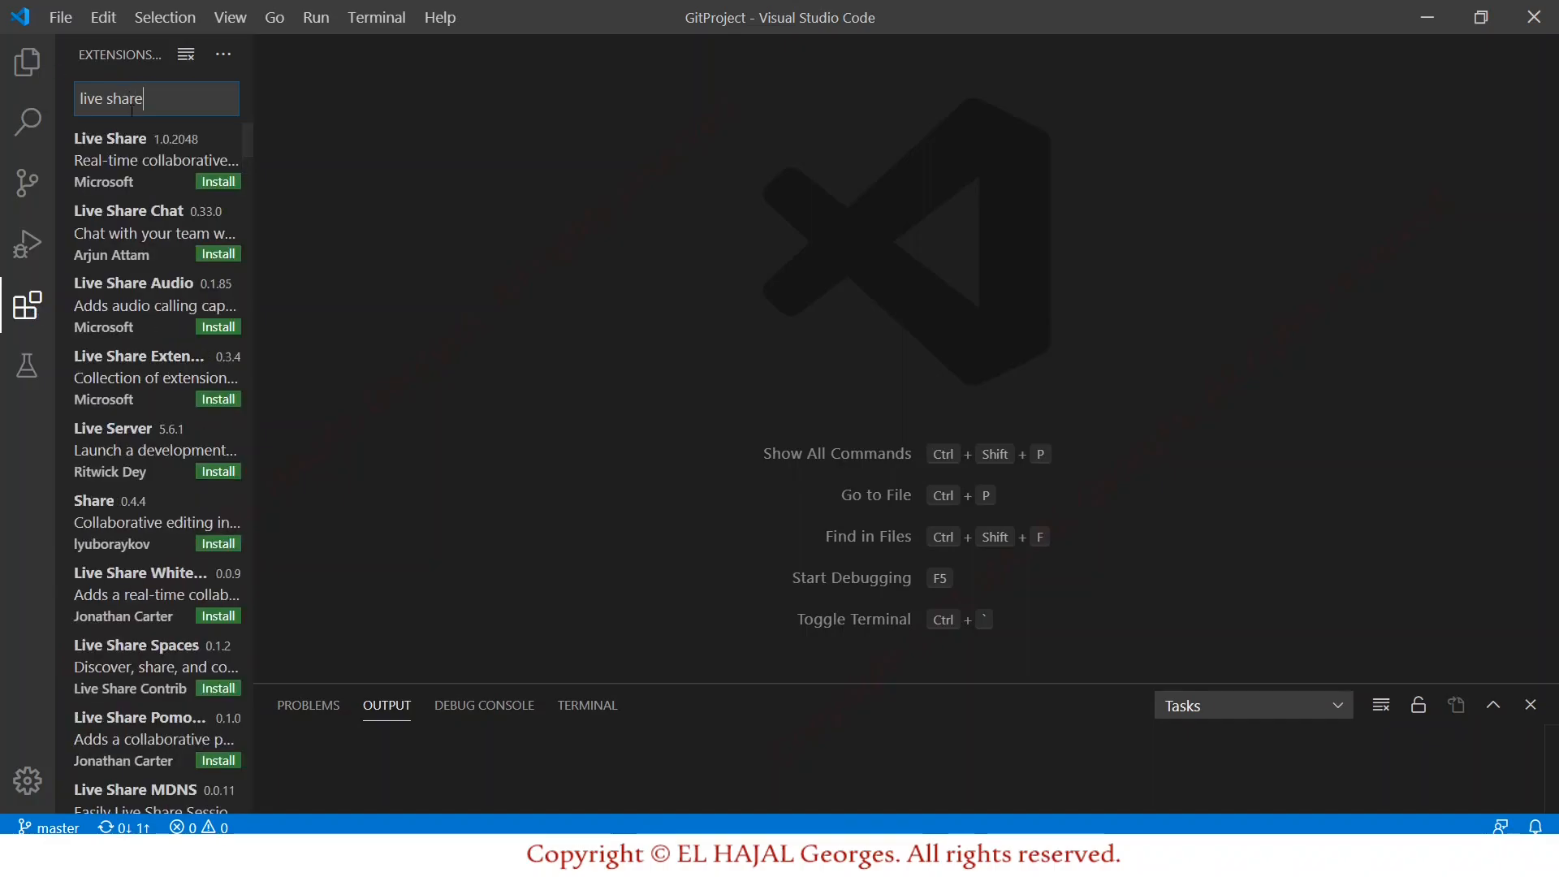
click(138, 161)
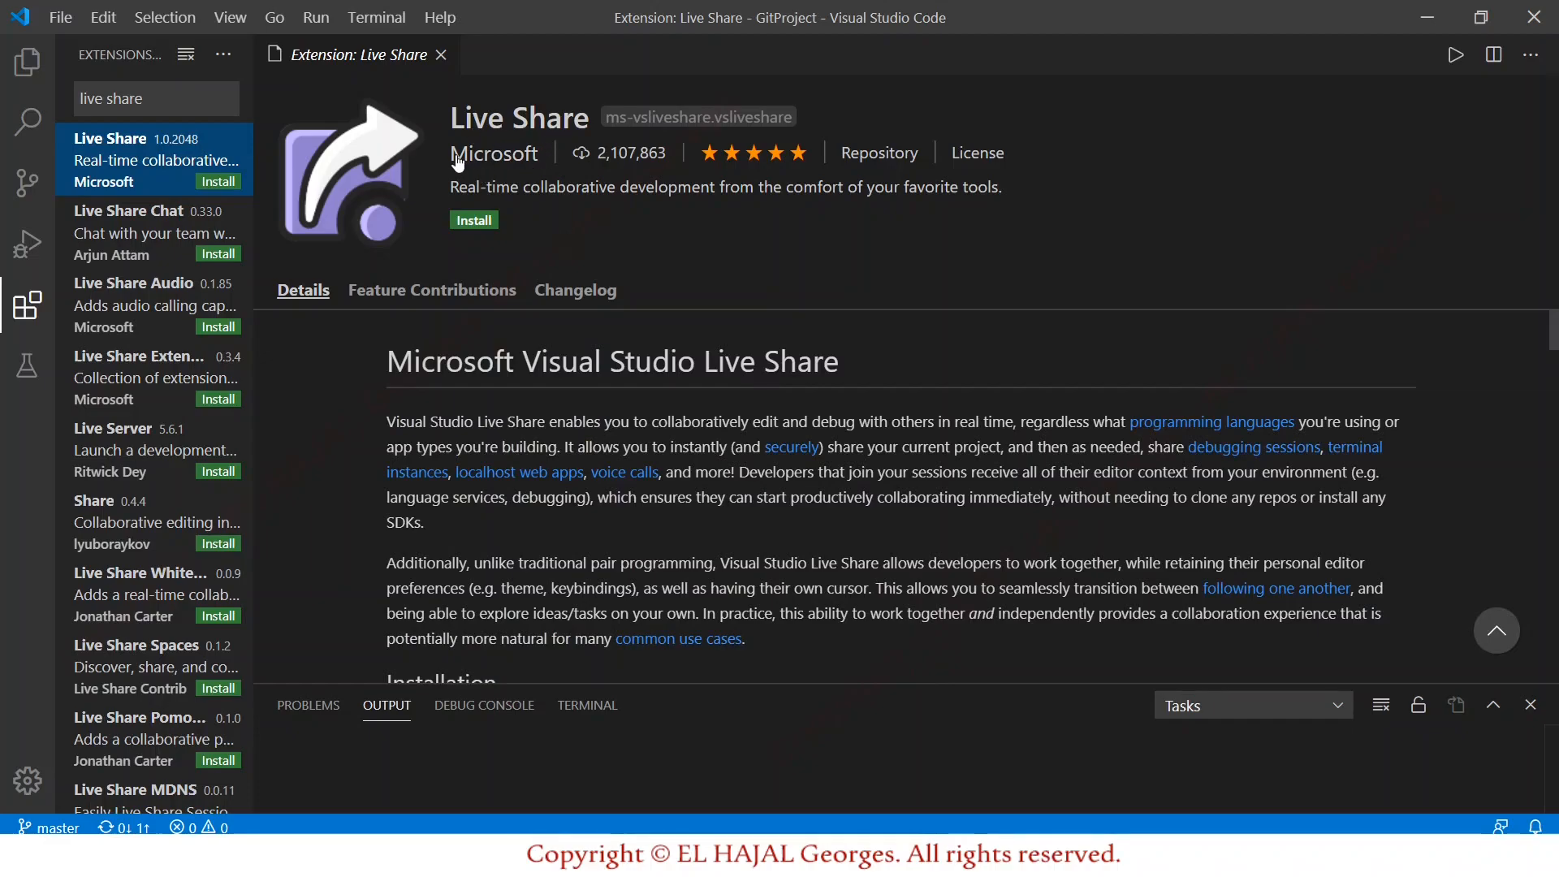
click(489, 221)
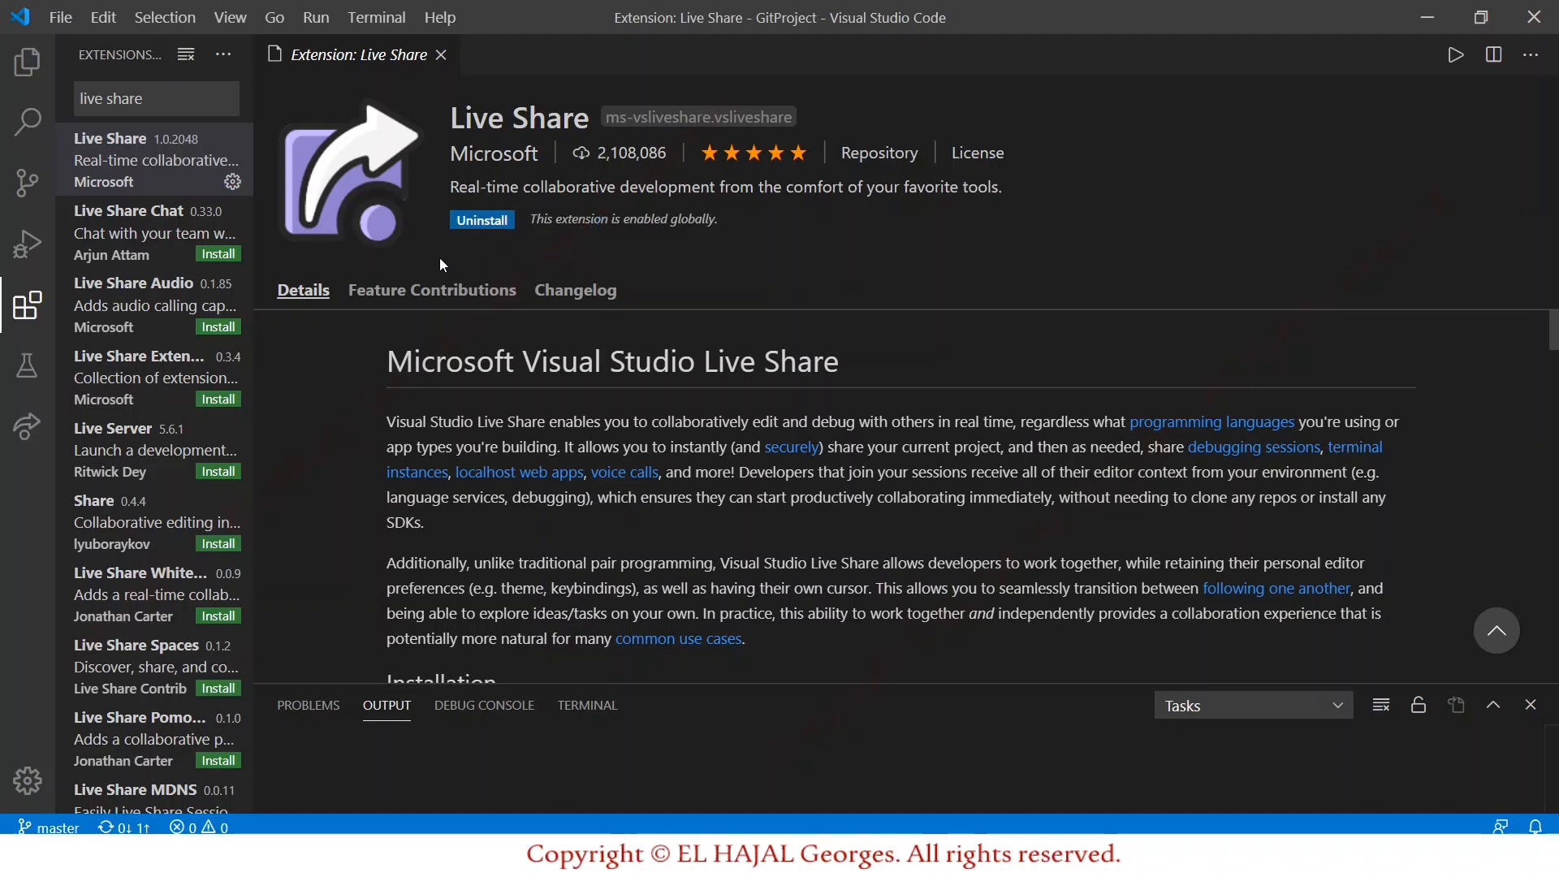
click(440, 56)
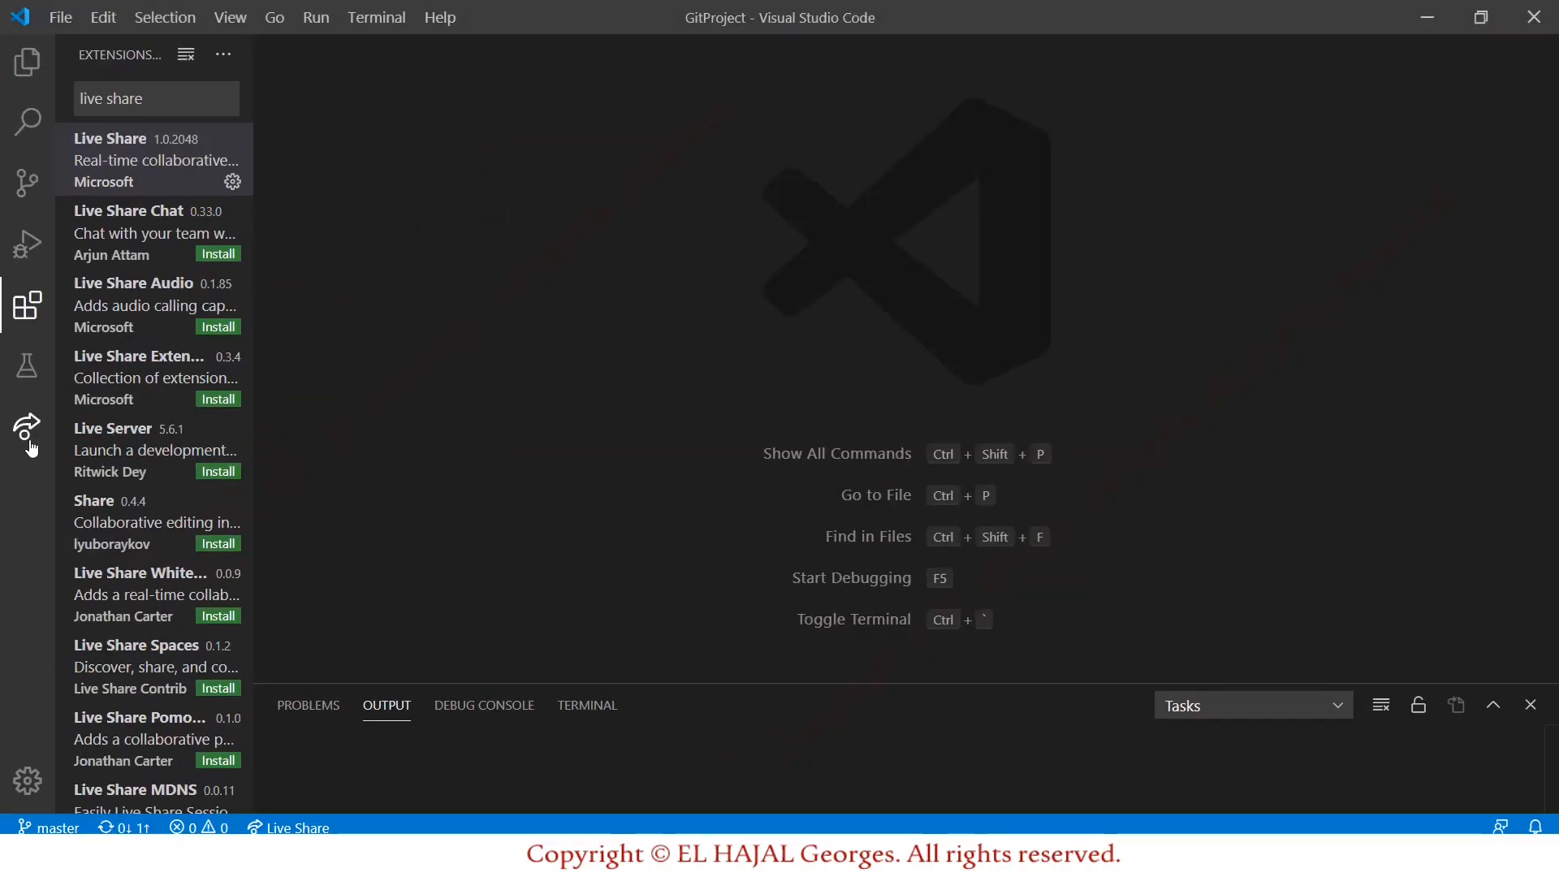
Open the Live Share panel, widen the sidebar, and choose 'Start collaboration session...'.
click(26, 428)
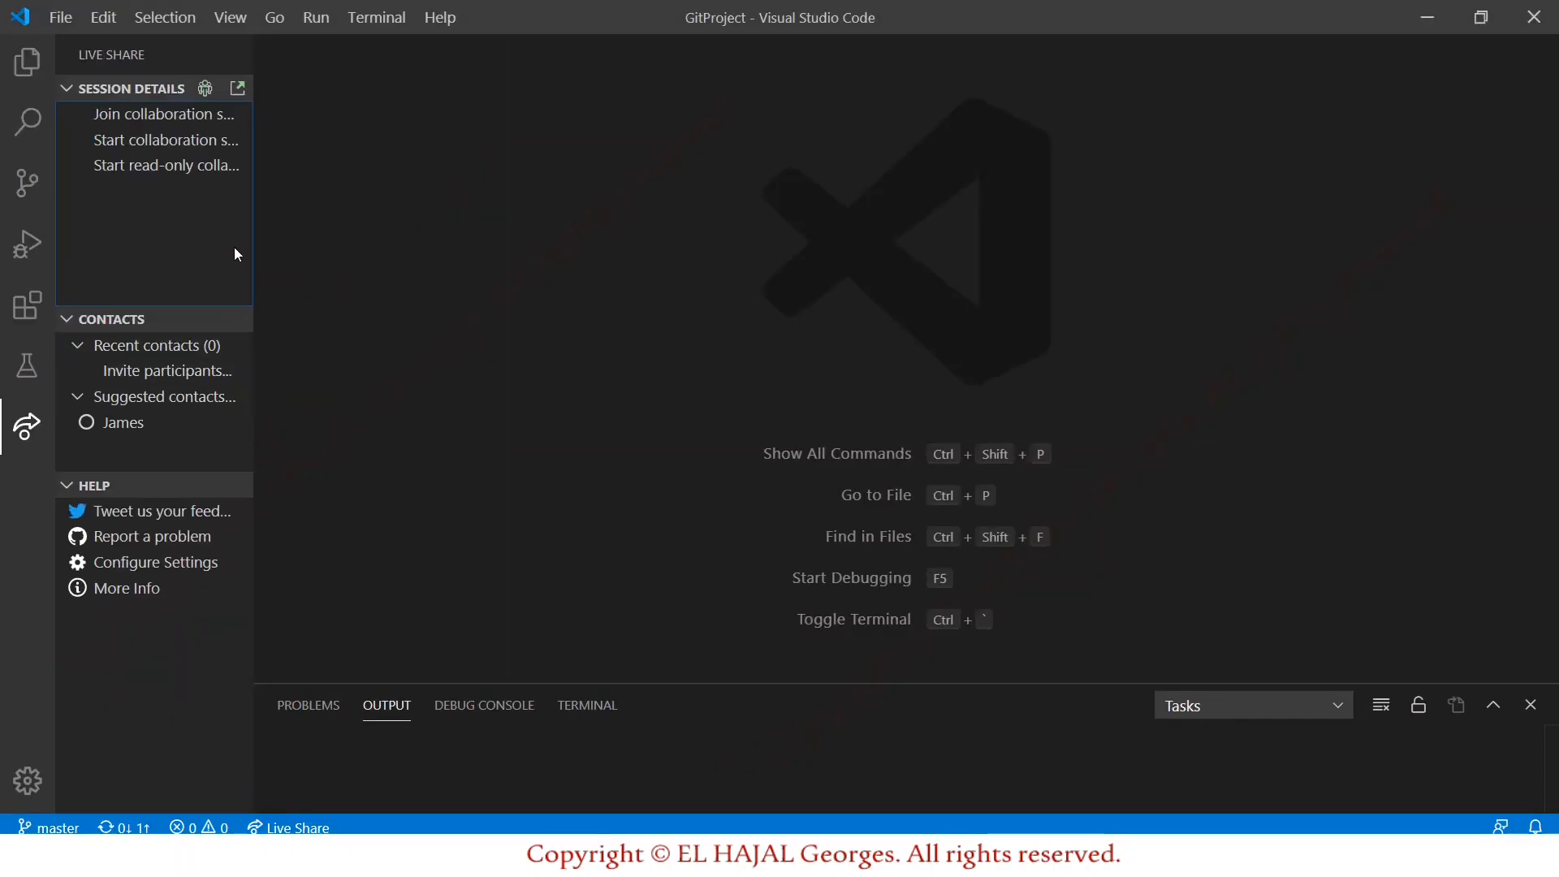
drag(250, 244, 361, 246)
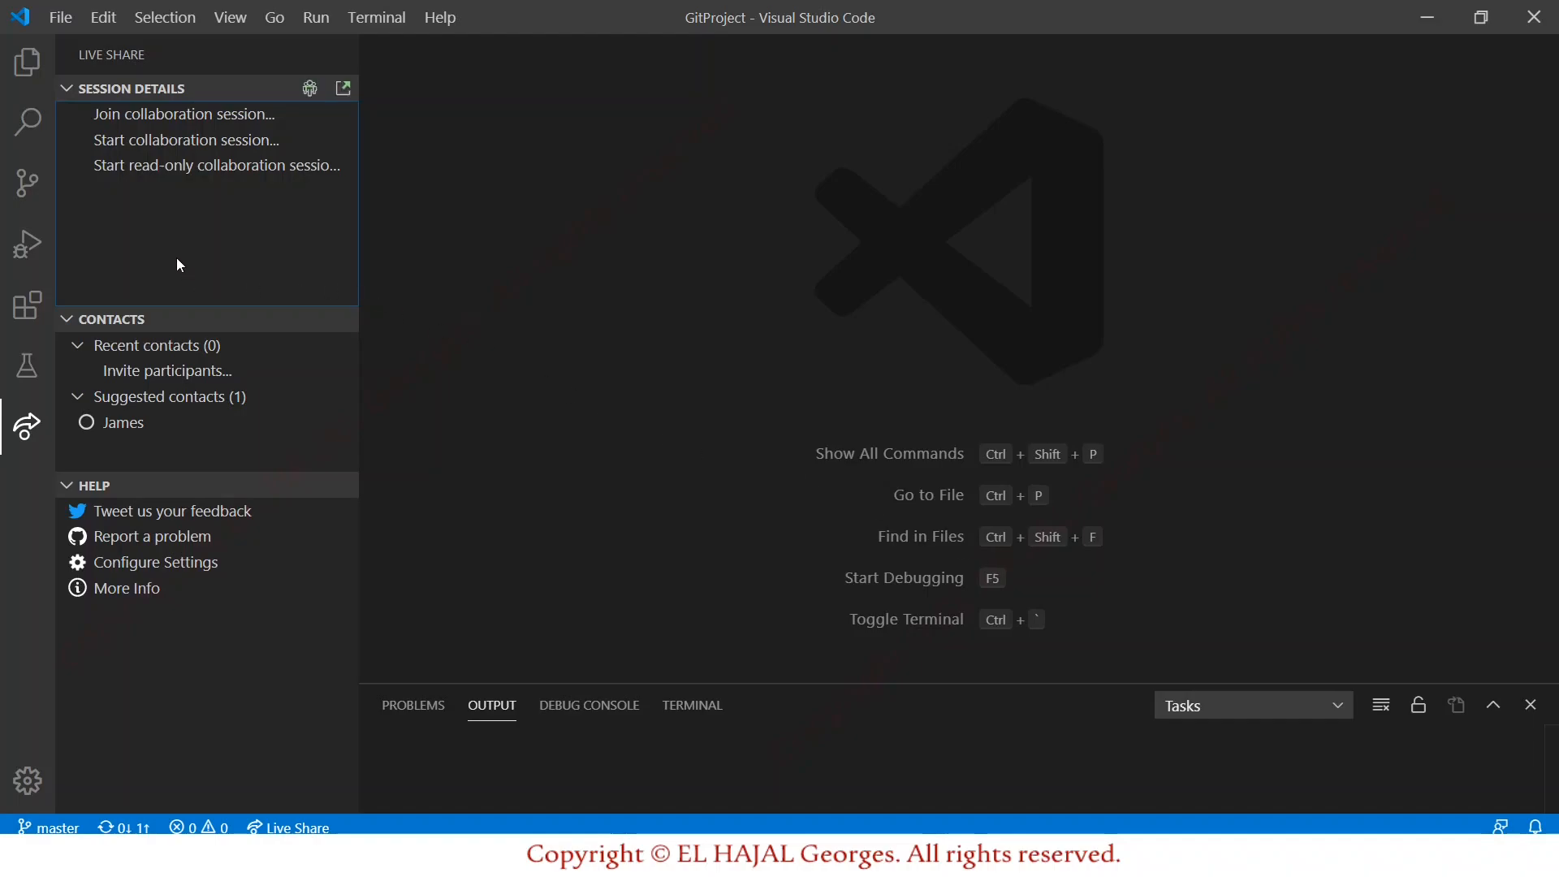
click(163, 146)
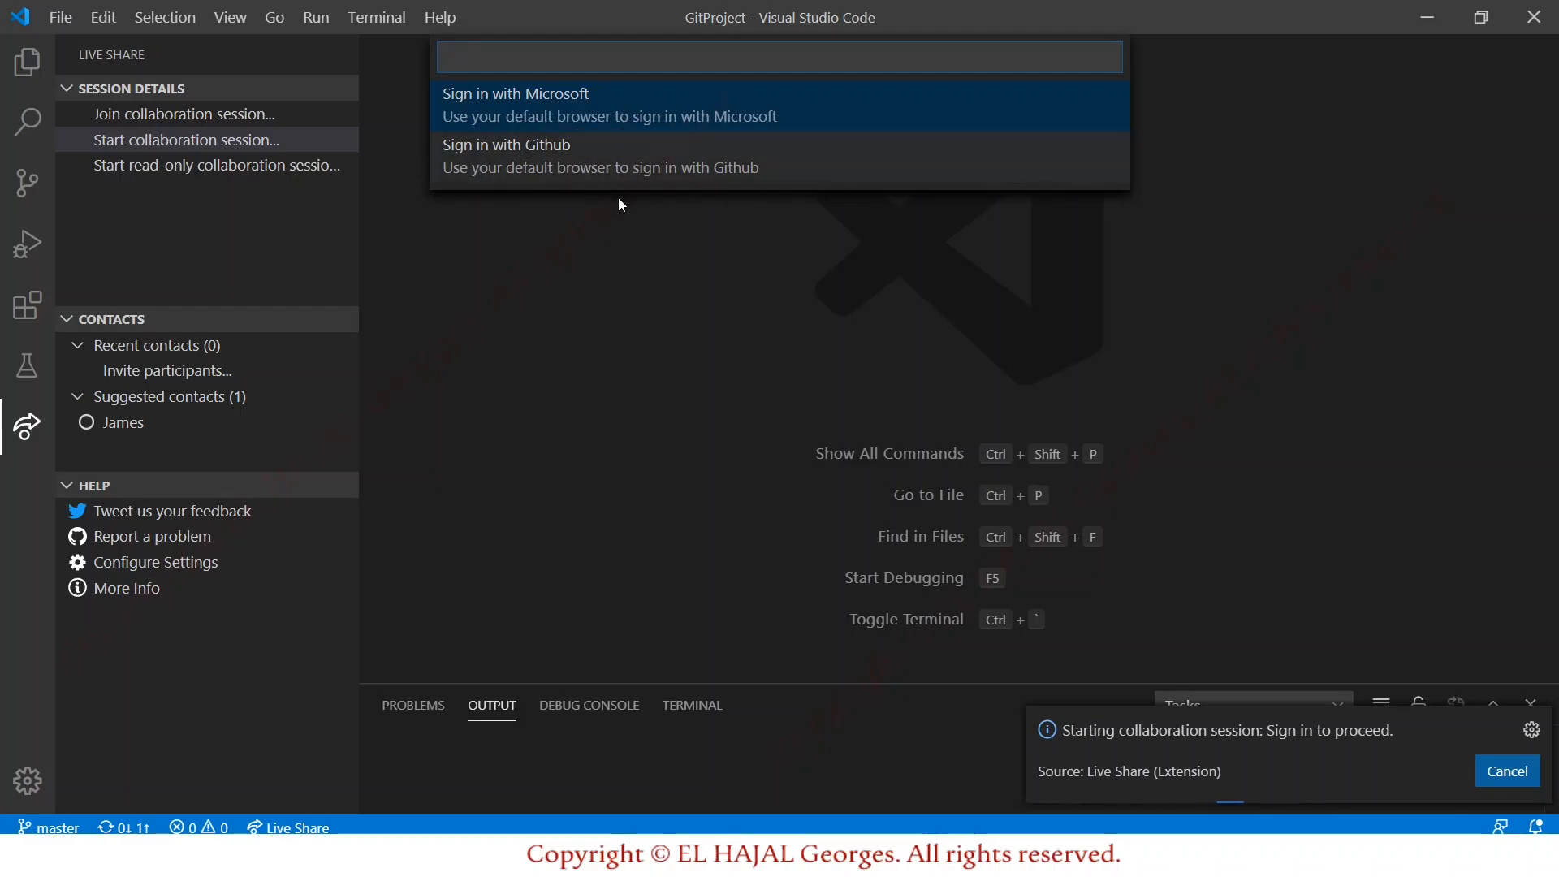
Sign in to GitHub with the saved login and authorize VisualStudioLiveShare.
click(682, 174)
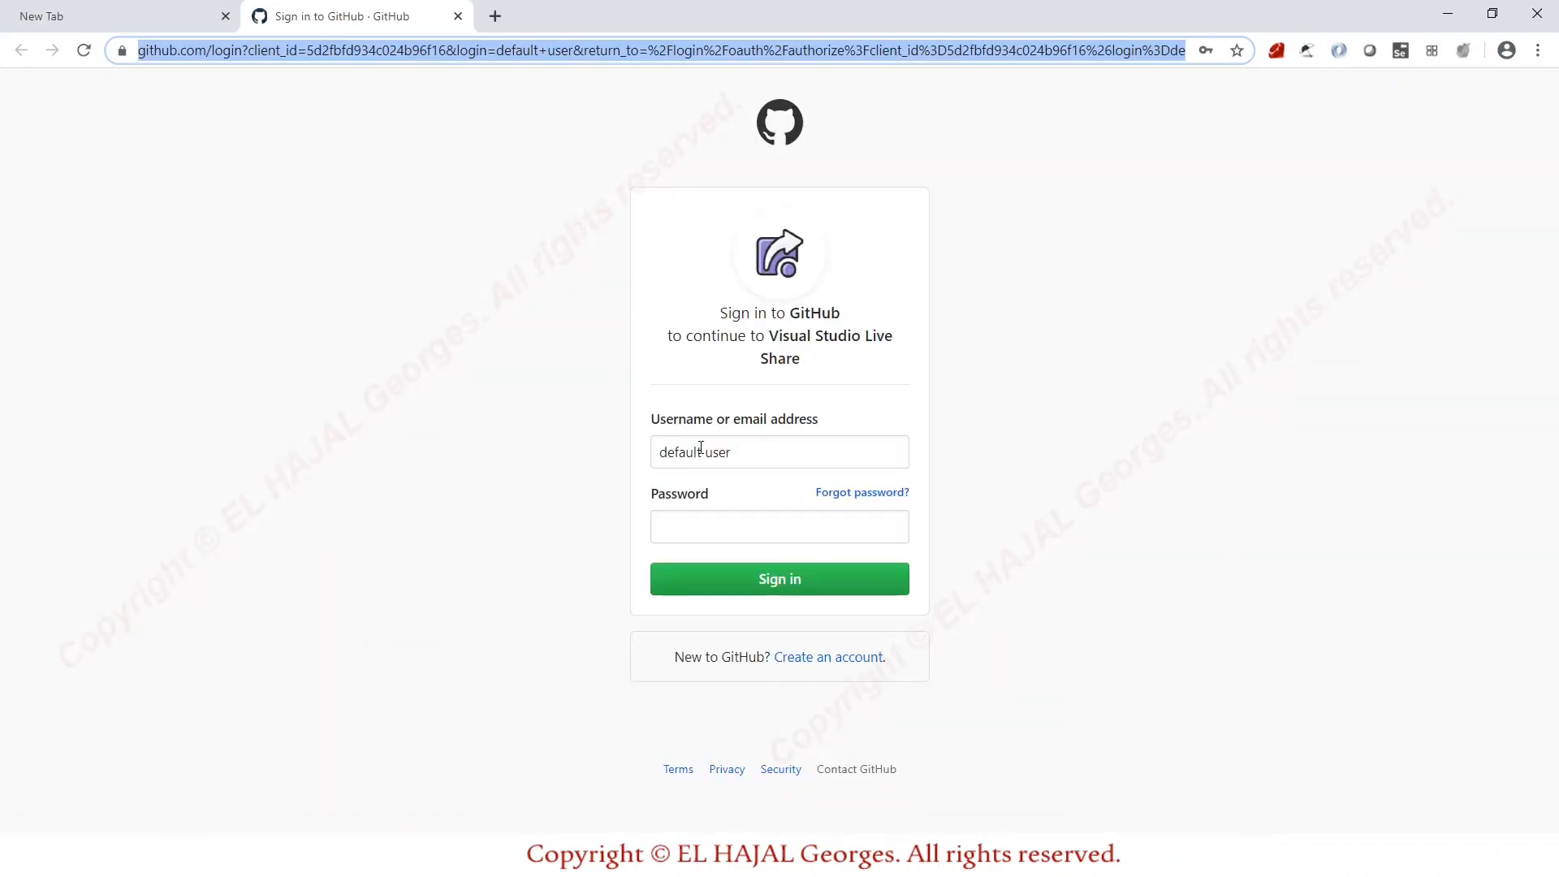
click(876, 449)
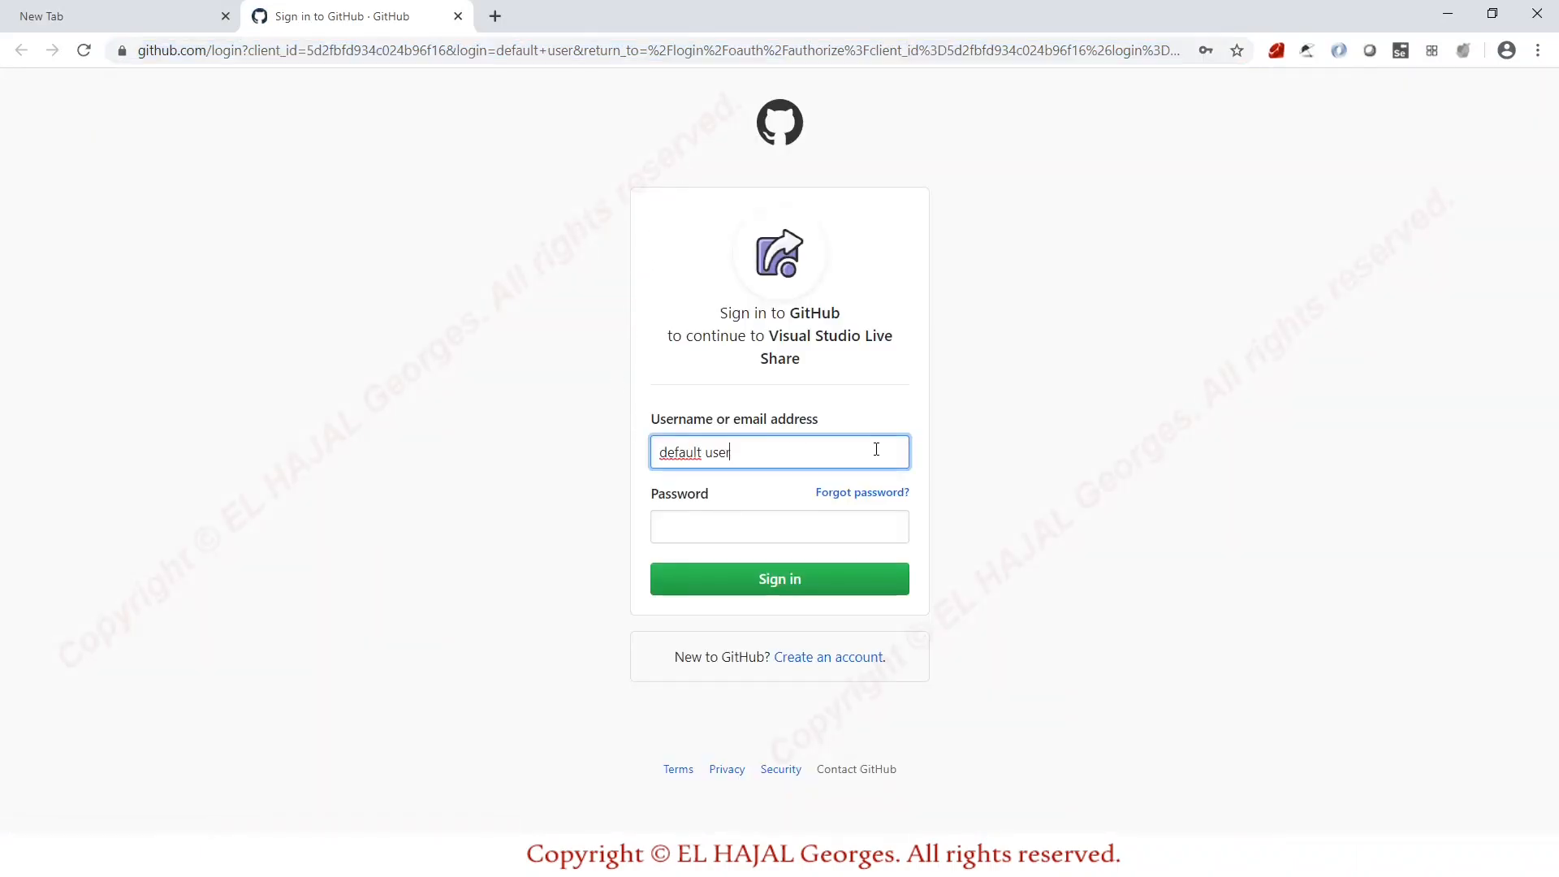
key(BackSpace)
key(BackSpace)
key(BackSpace)
key(BackSpace)
key(BackSpace)
key(BackSpace)
key(BackSpace)
key(BackSpace)
key(BackSpace)
text(web3demo)
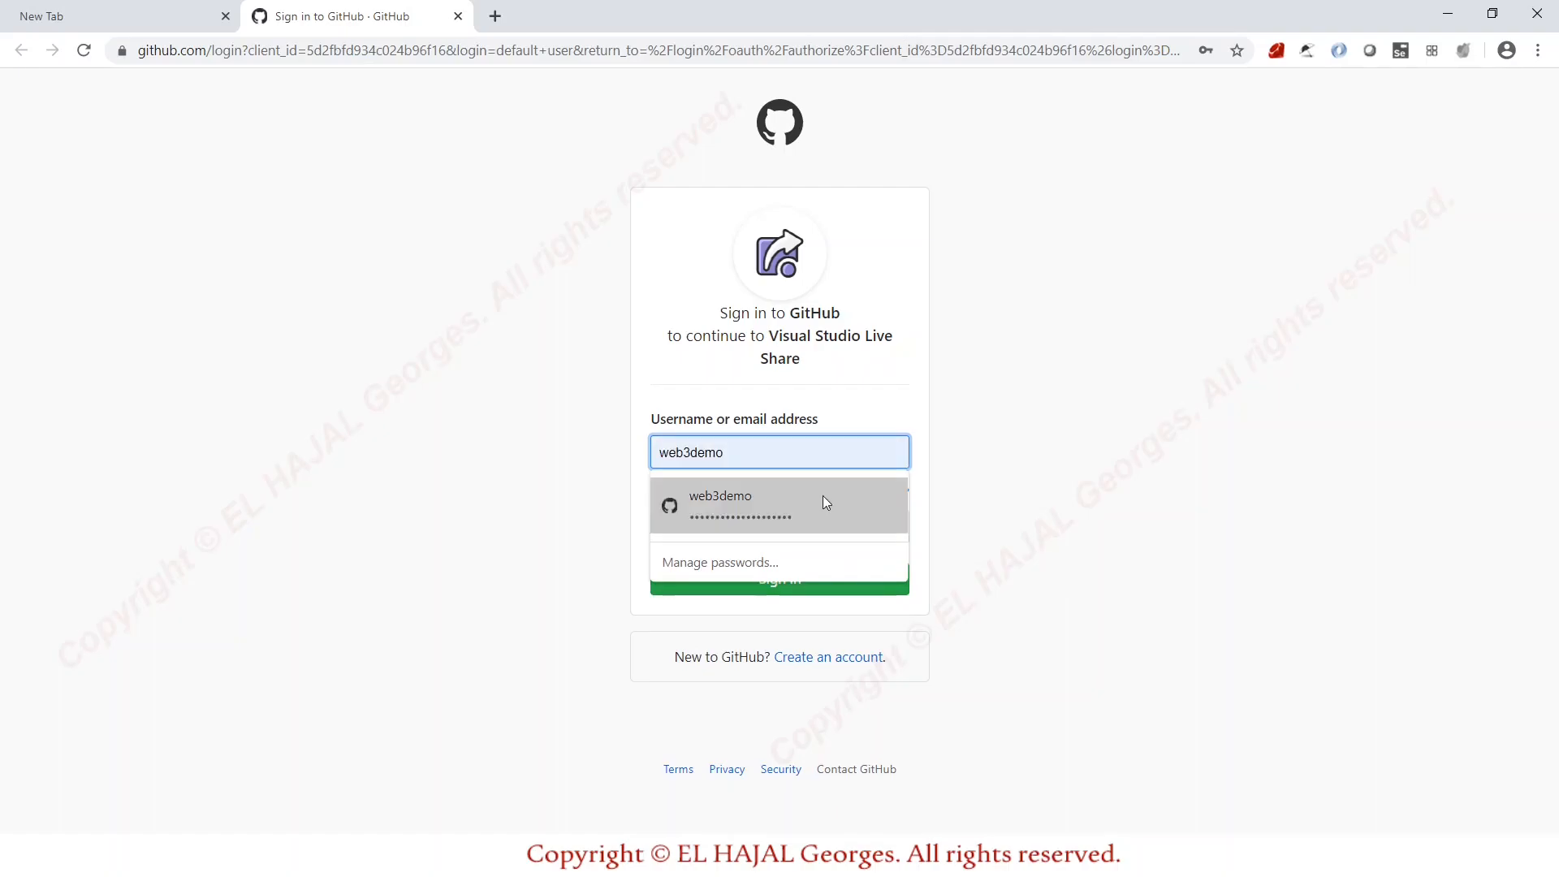
click(816, 497)
click(778, 577)
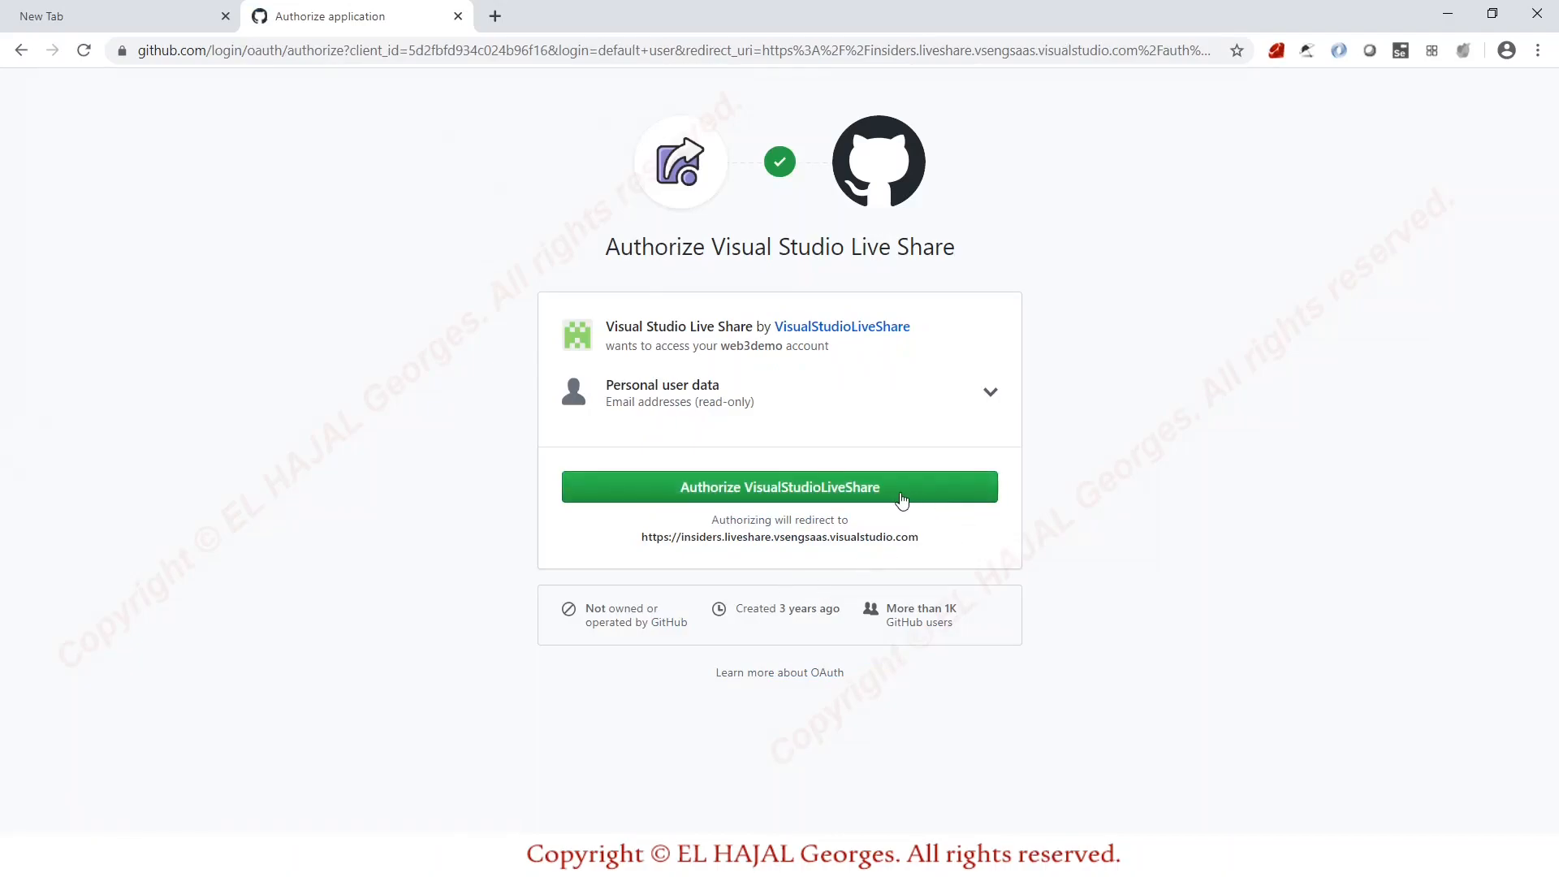
click(856, 488)
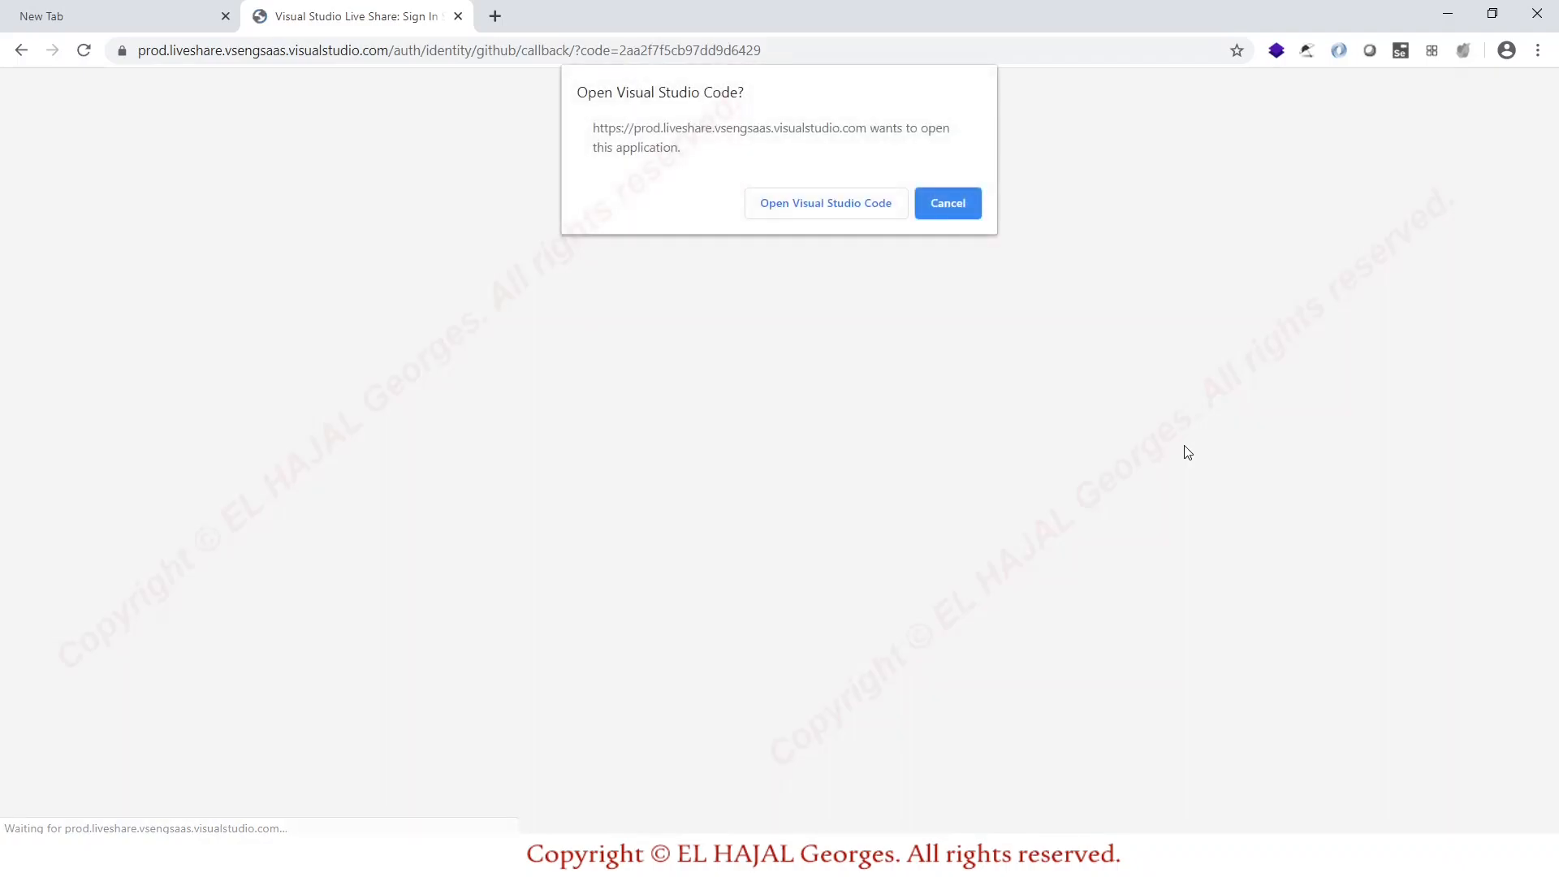
Return sign-in to VS Code, allow the link and firewall notice so the session starts.
click(854, 209)
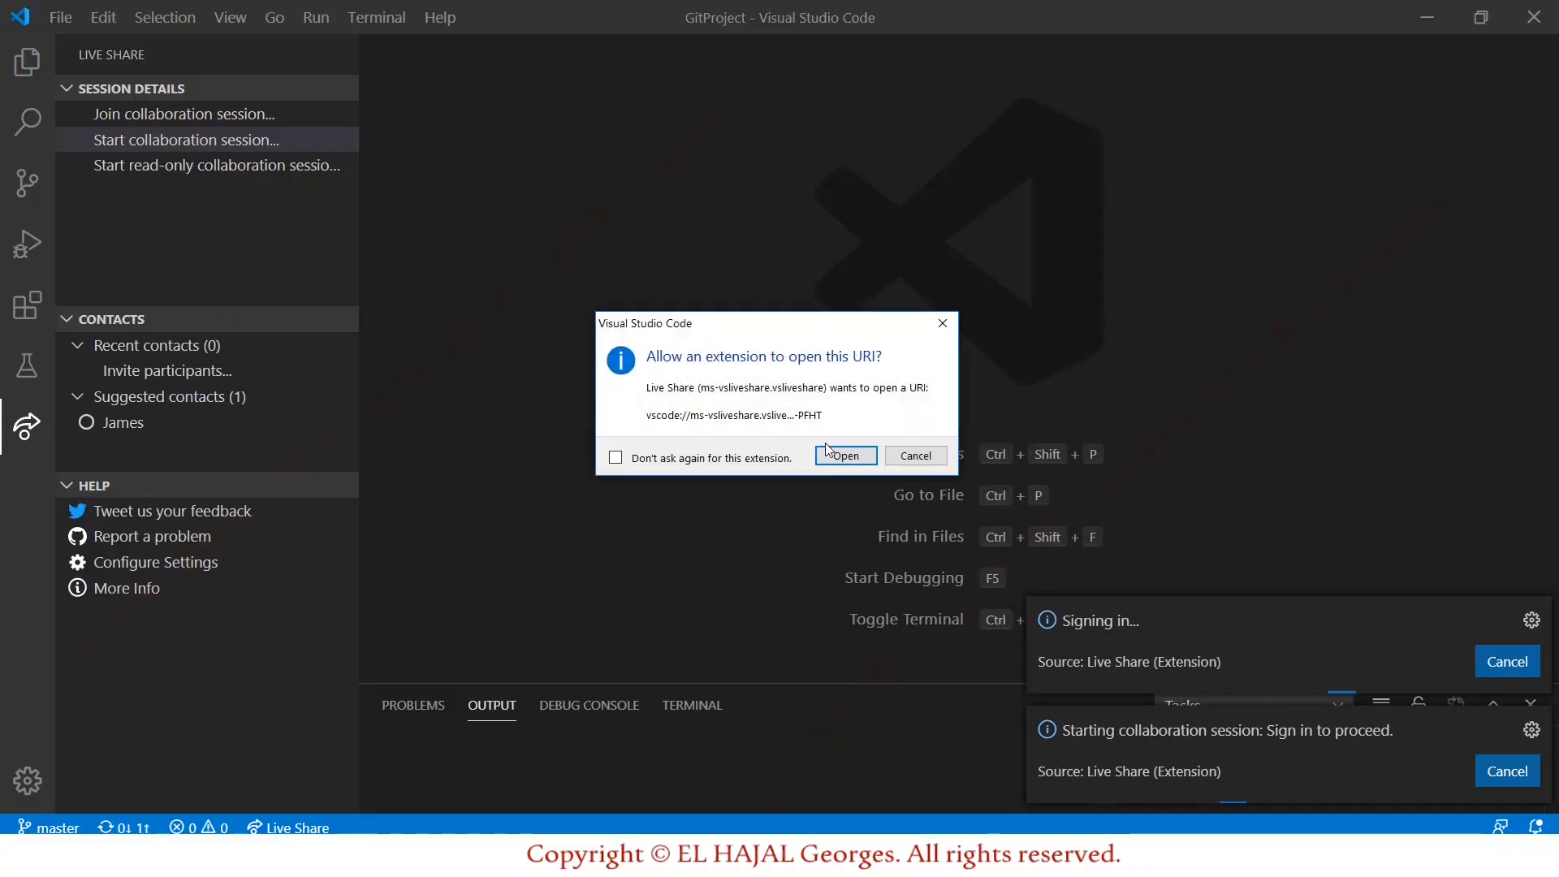
click(850, 457)
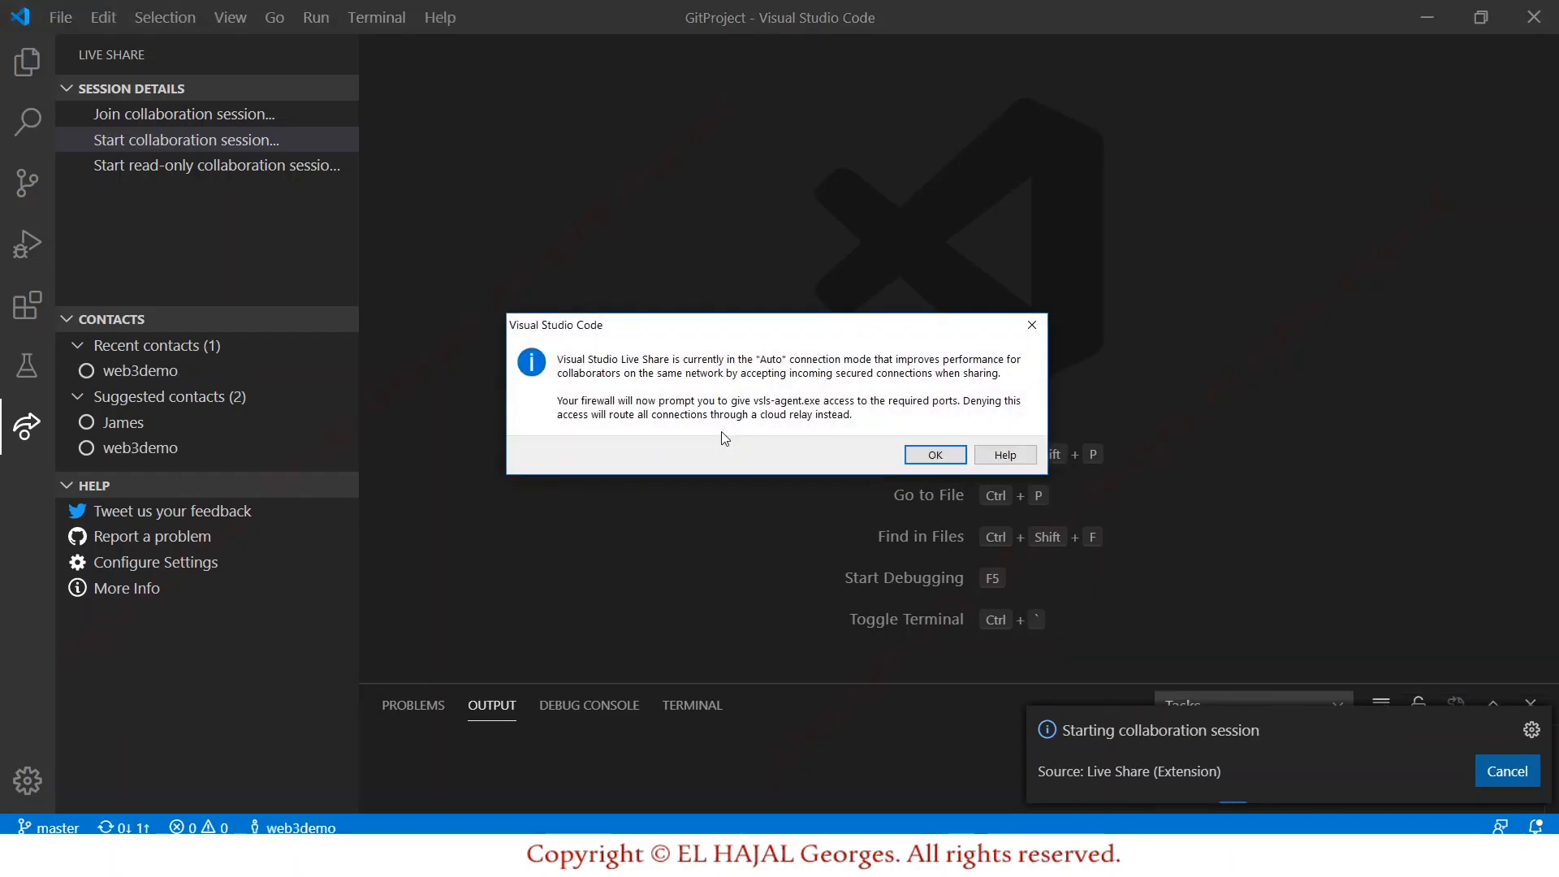
click(936, 457)
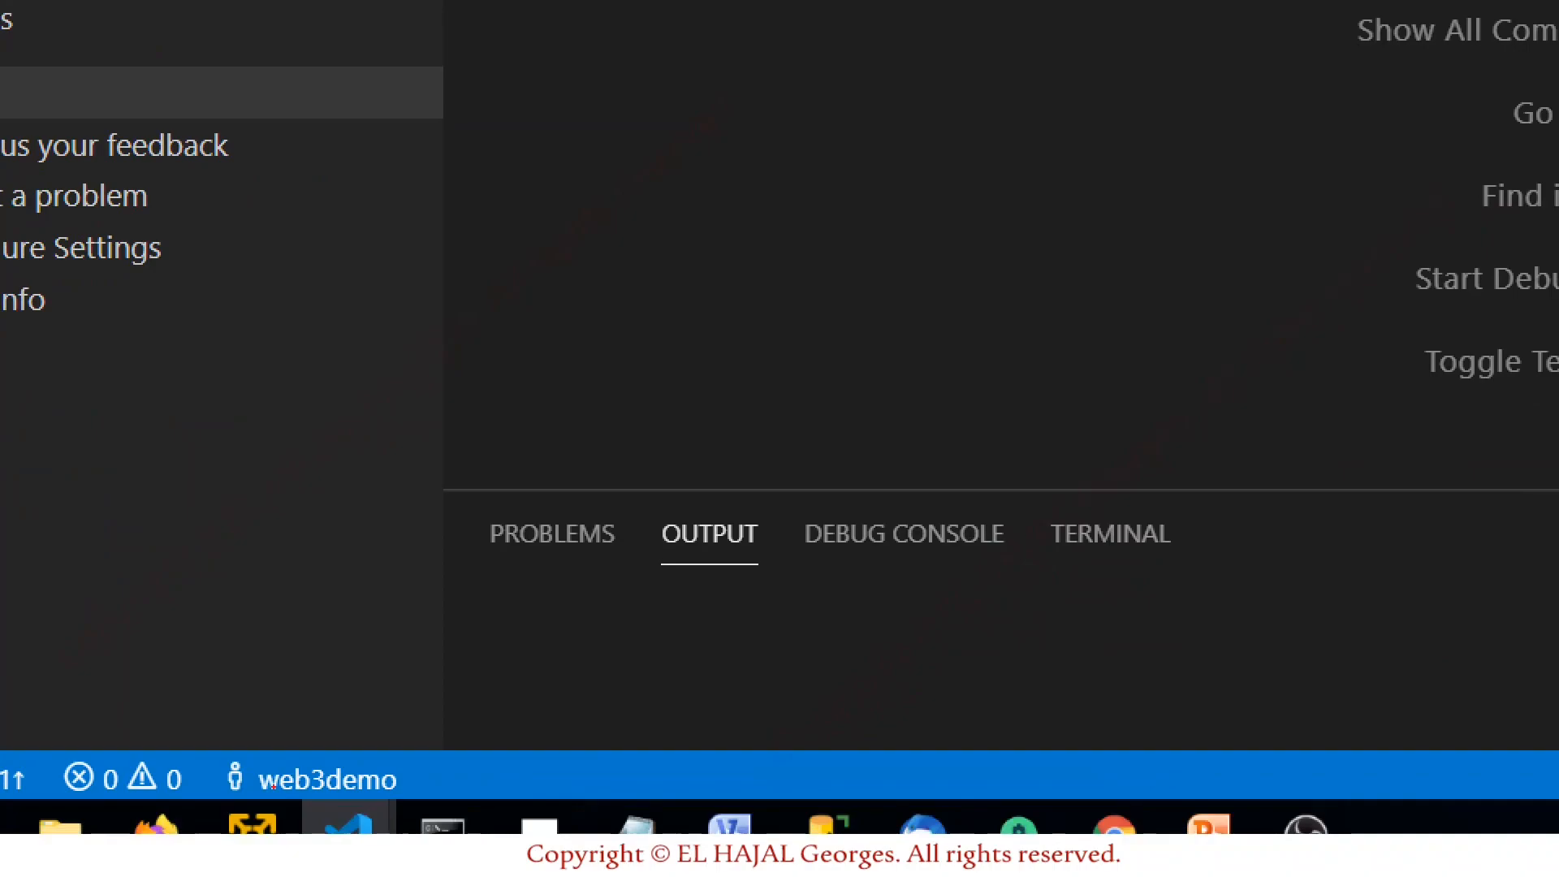
mouse_move(221, 798)
mouse_down()
mouse_move(395, 798)
mouse_move(351, 725)
mouse_move(219, 794)
mouse_up()
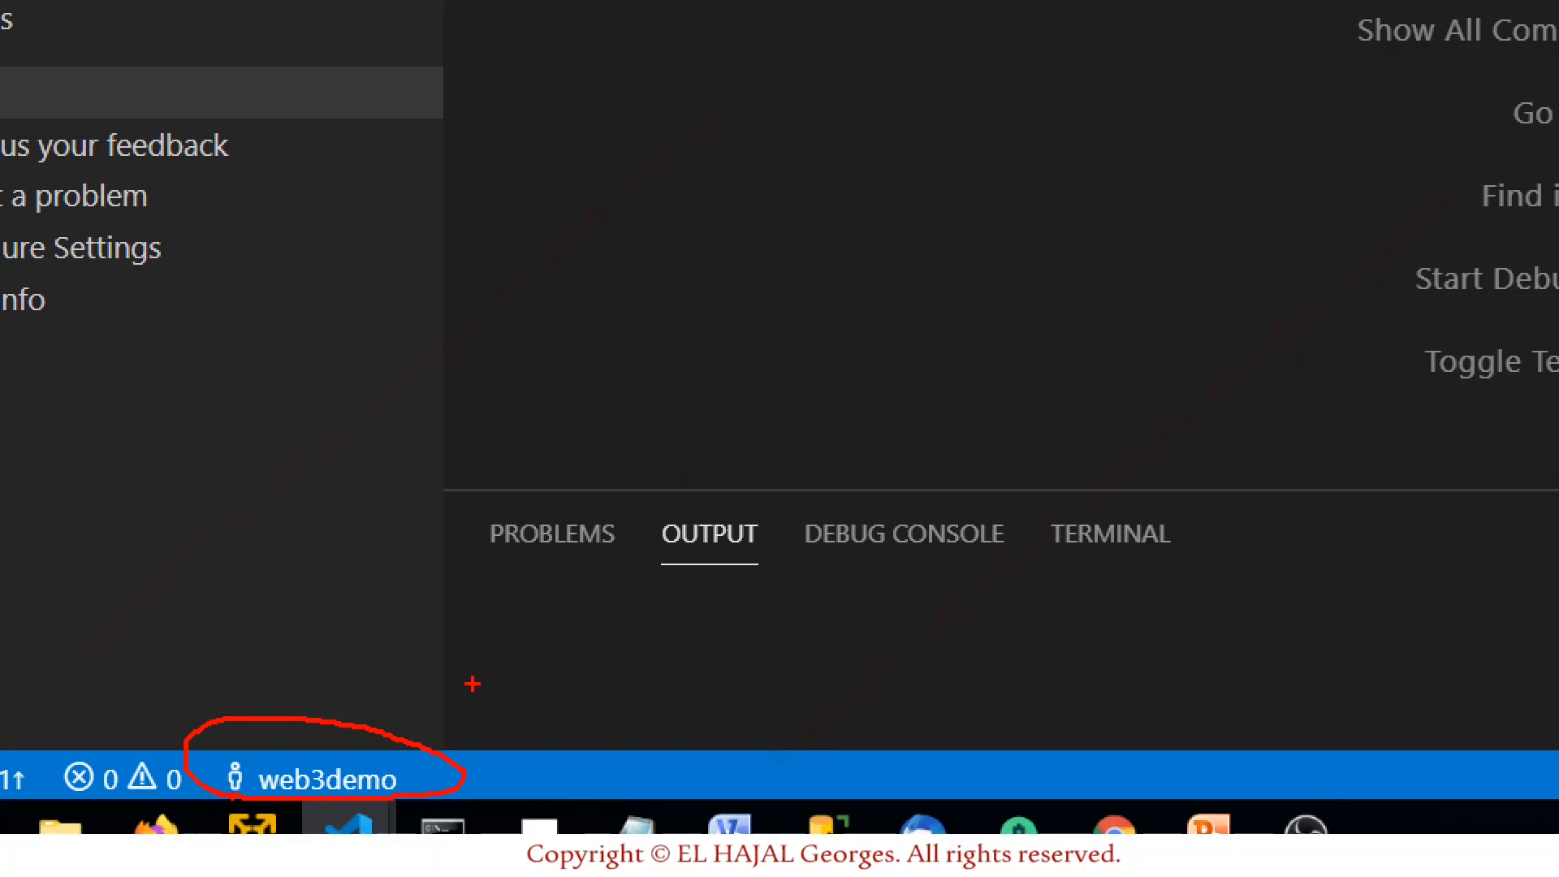
key(Escape)
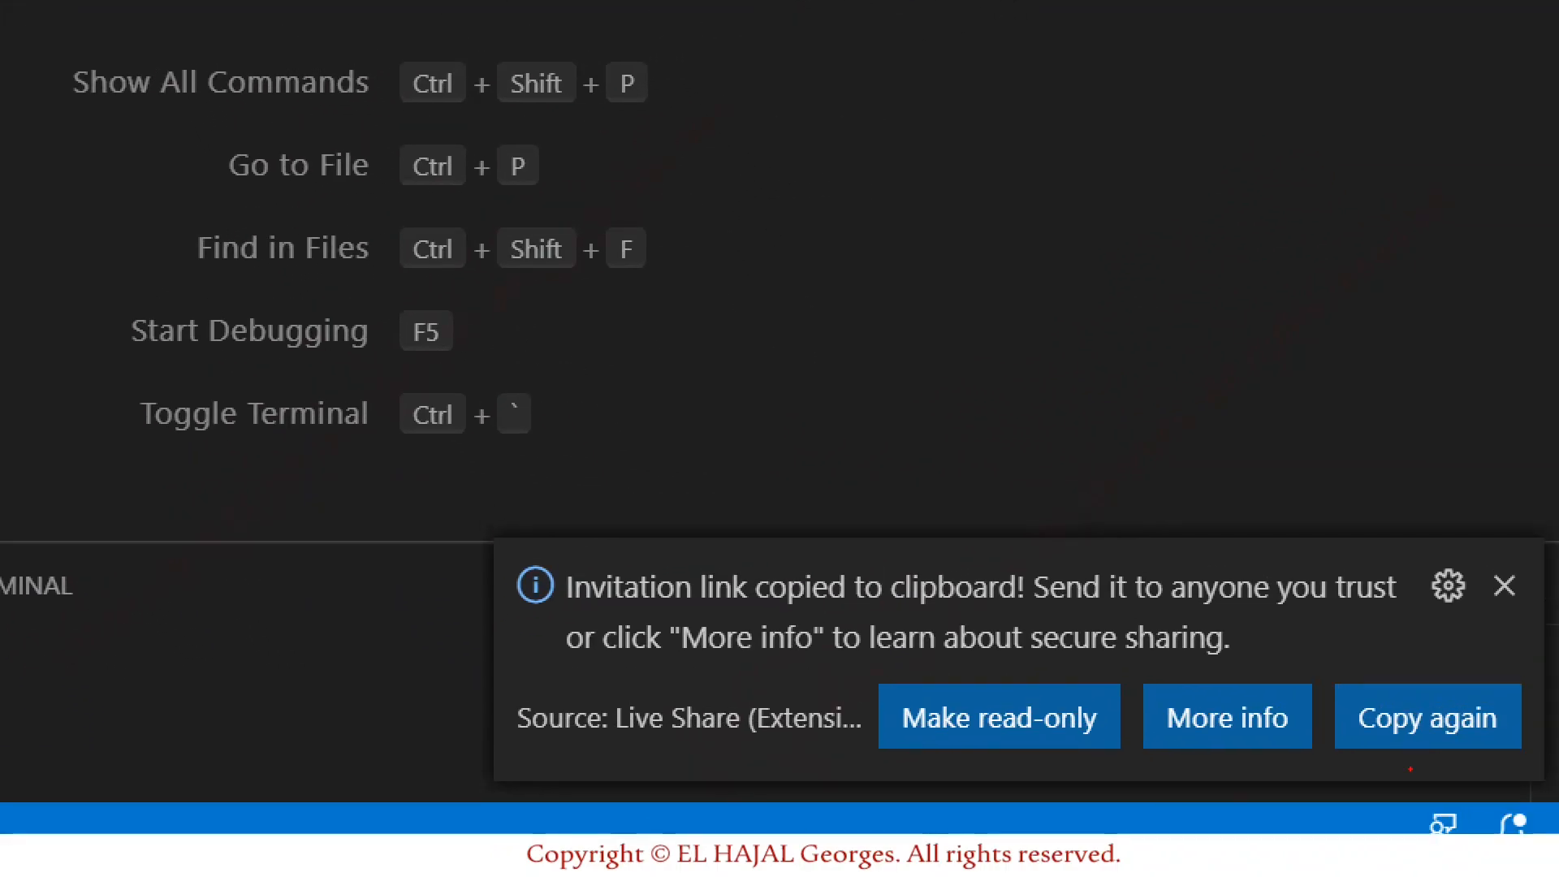
mouse_move(497, 534)
mouse_down()
mouse_move(1167, 489)
mouse_move(1514, 546)
mouse_move(1498, 767)
mouse_move(869, 801)
mouse_move(469, 711)
mouse_move(571, 557)
mouse_up()
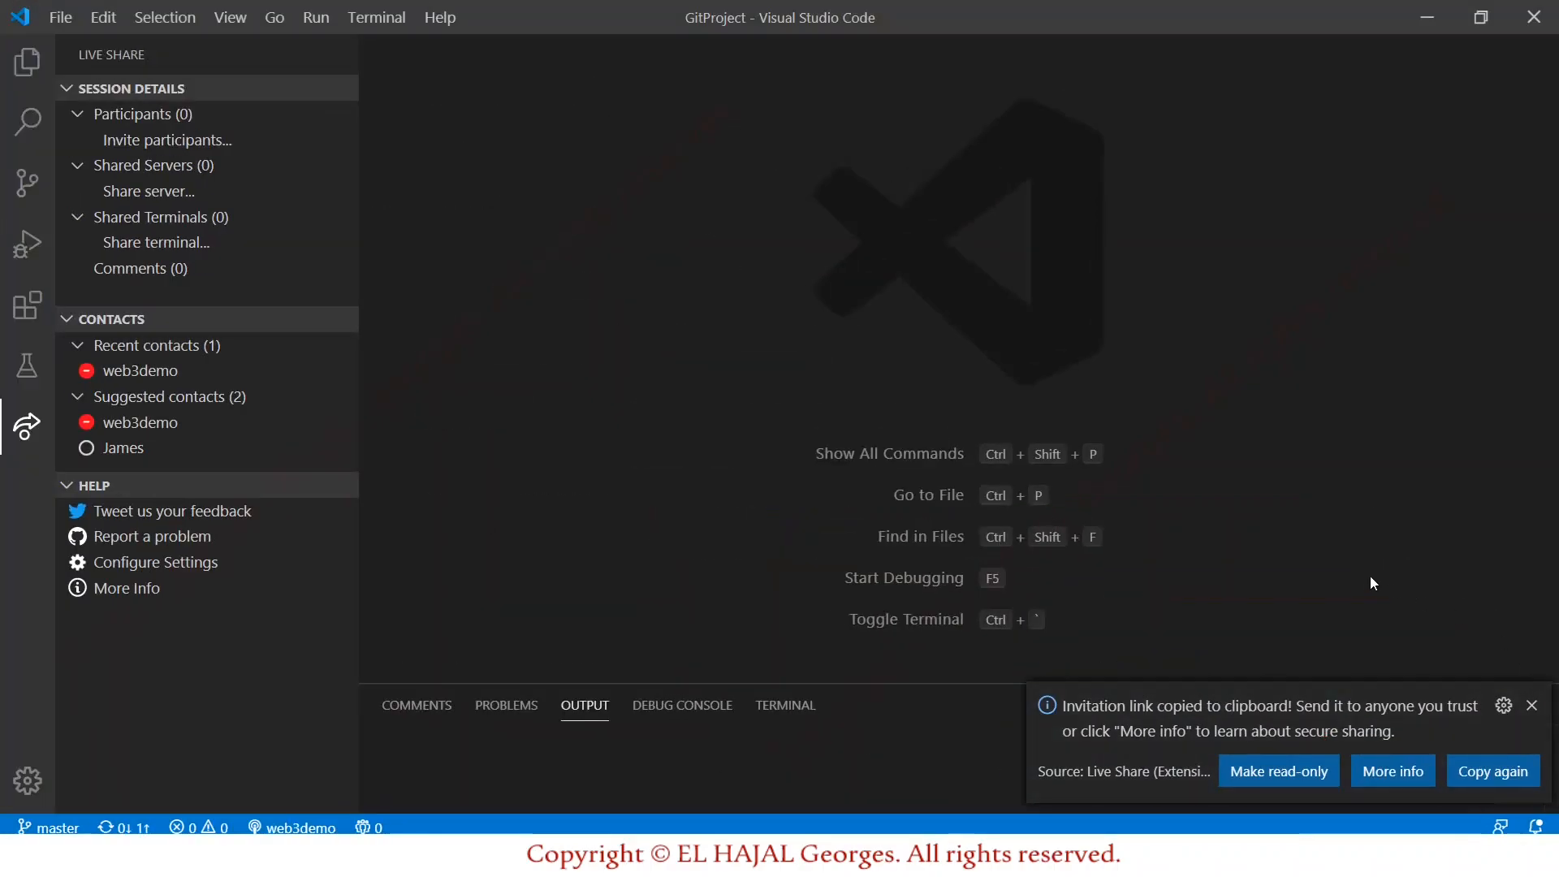
Copy the invitation link again, dismiss the notice, and show GitProject's index.php and index2.php.
click(1499, 772)
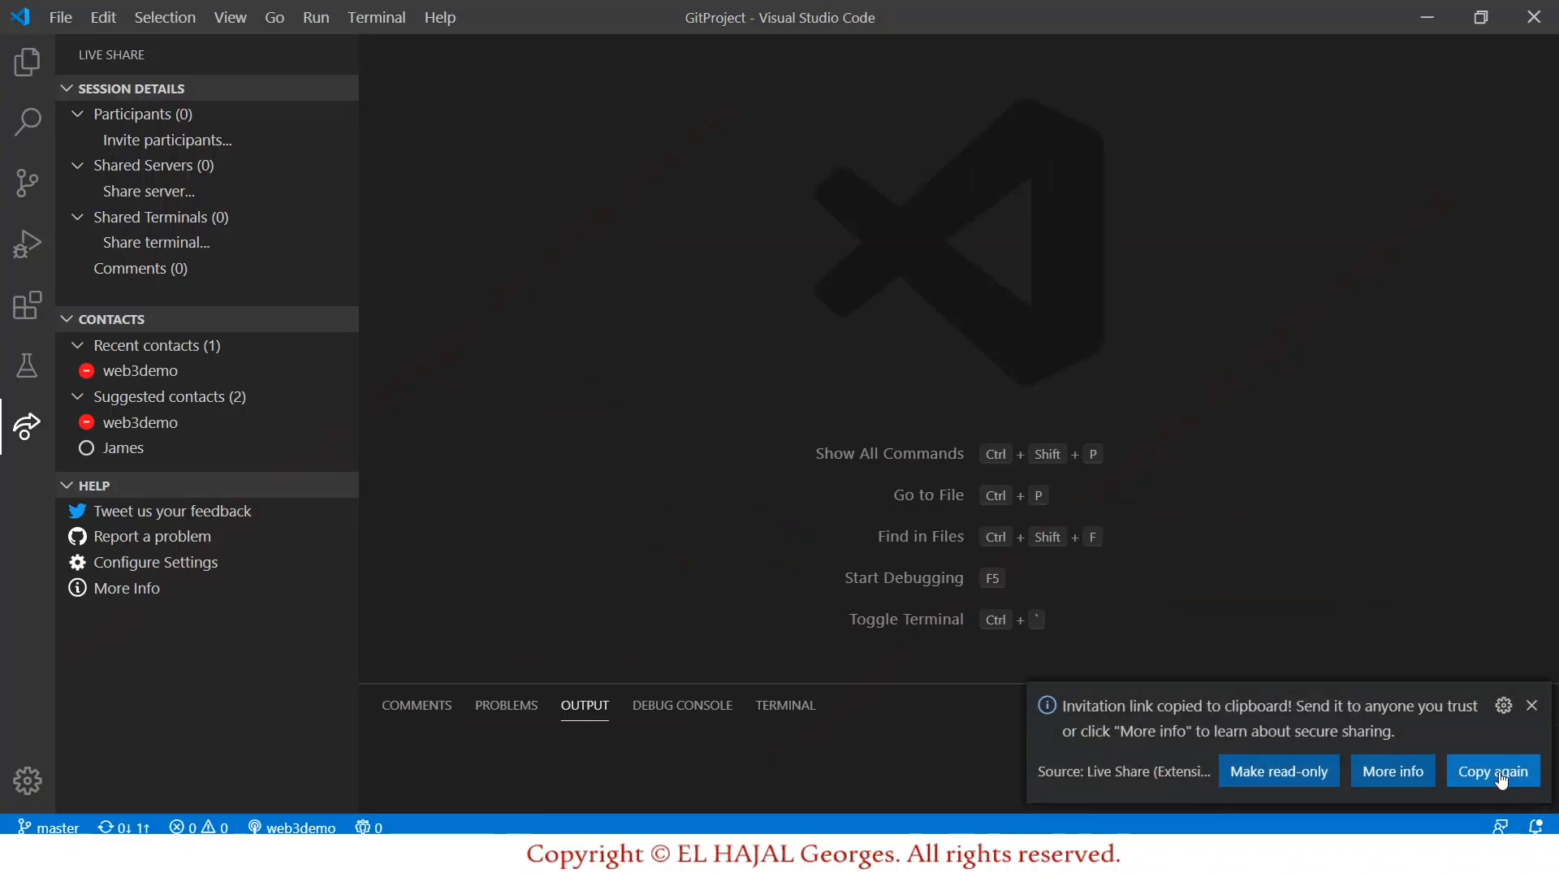
click(1531, 705)
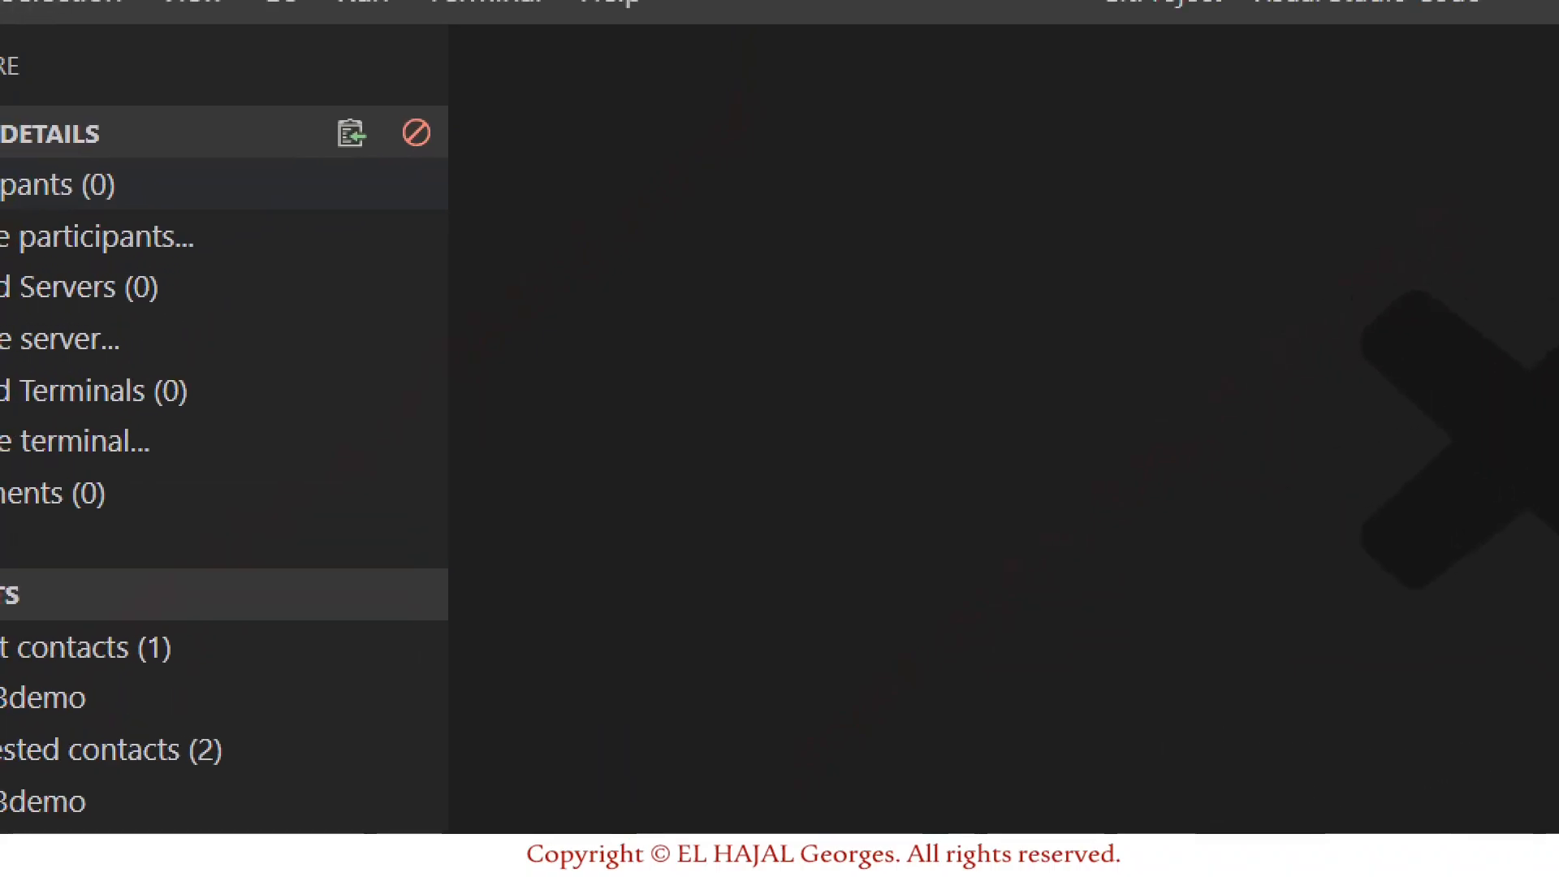
click(300, 154)
mouse_move(314, 163)
mouse_down()
mouse_move(353, 168)
mouse_move(339, 102)
mouse_move(323, 165)
mouse_up()
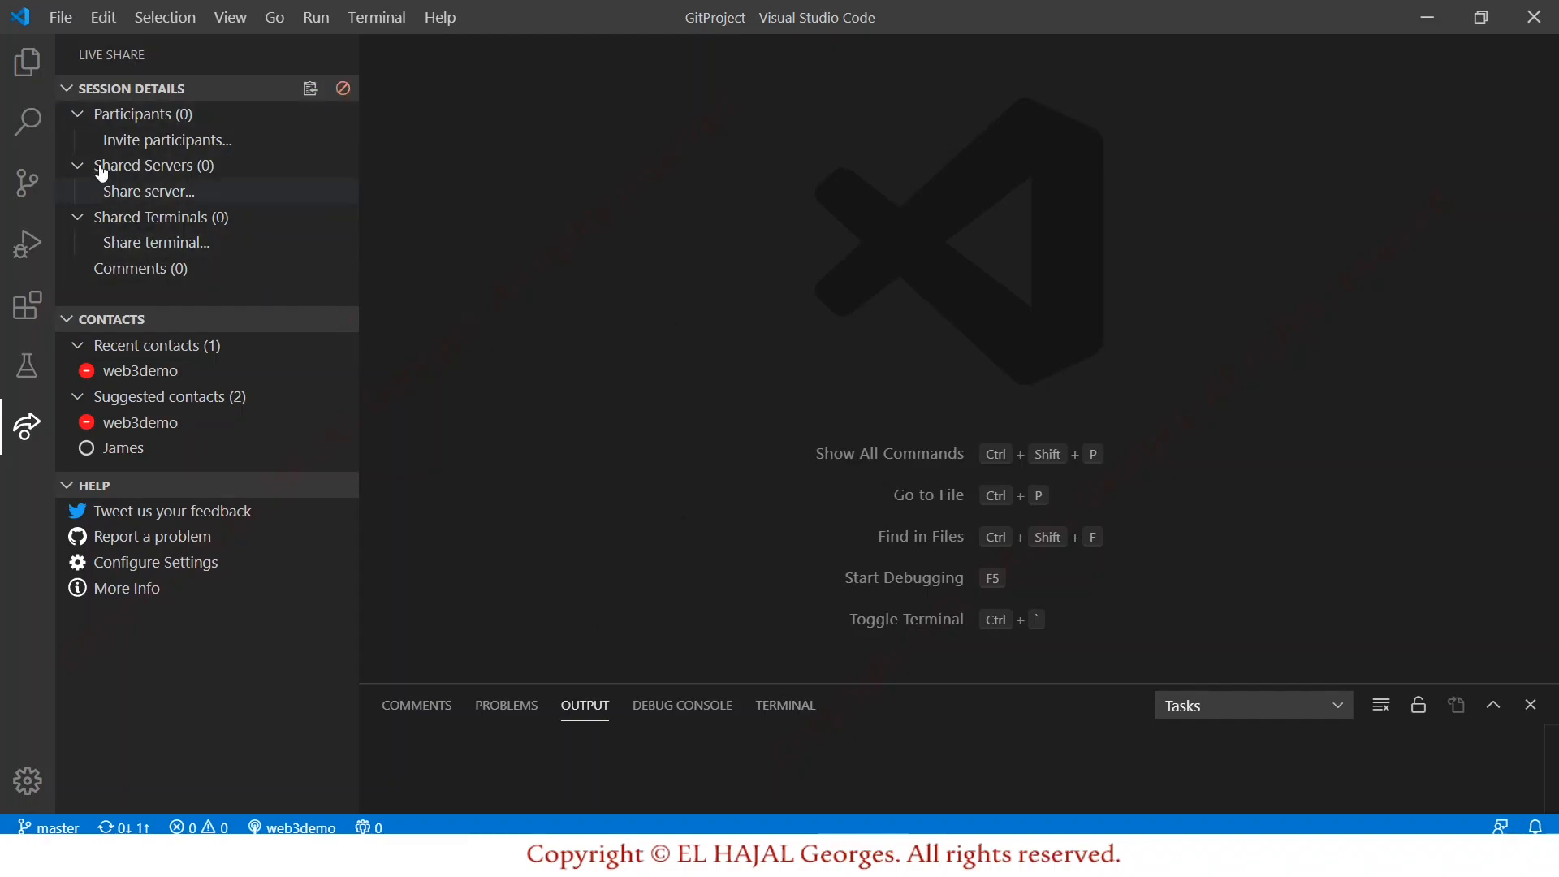
click(36, 70)
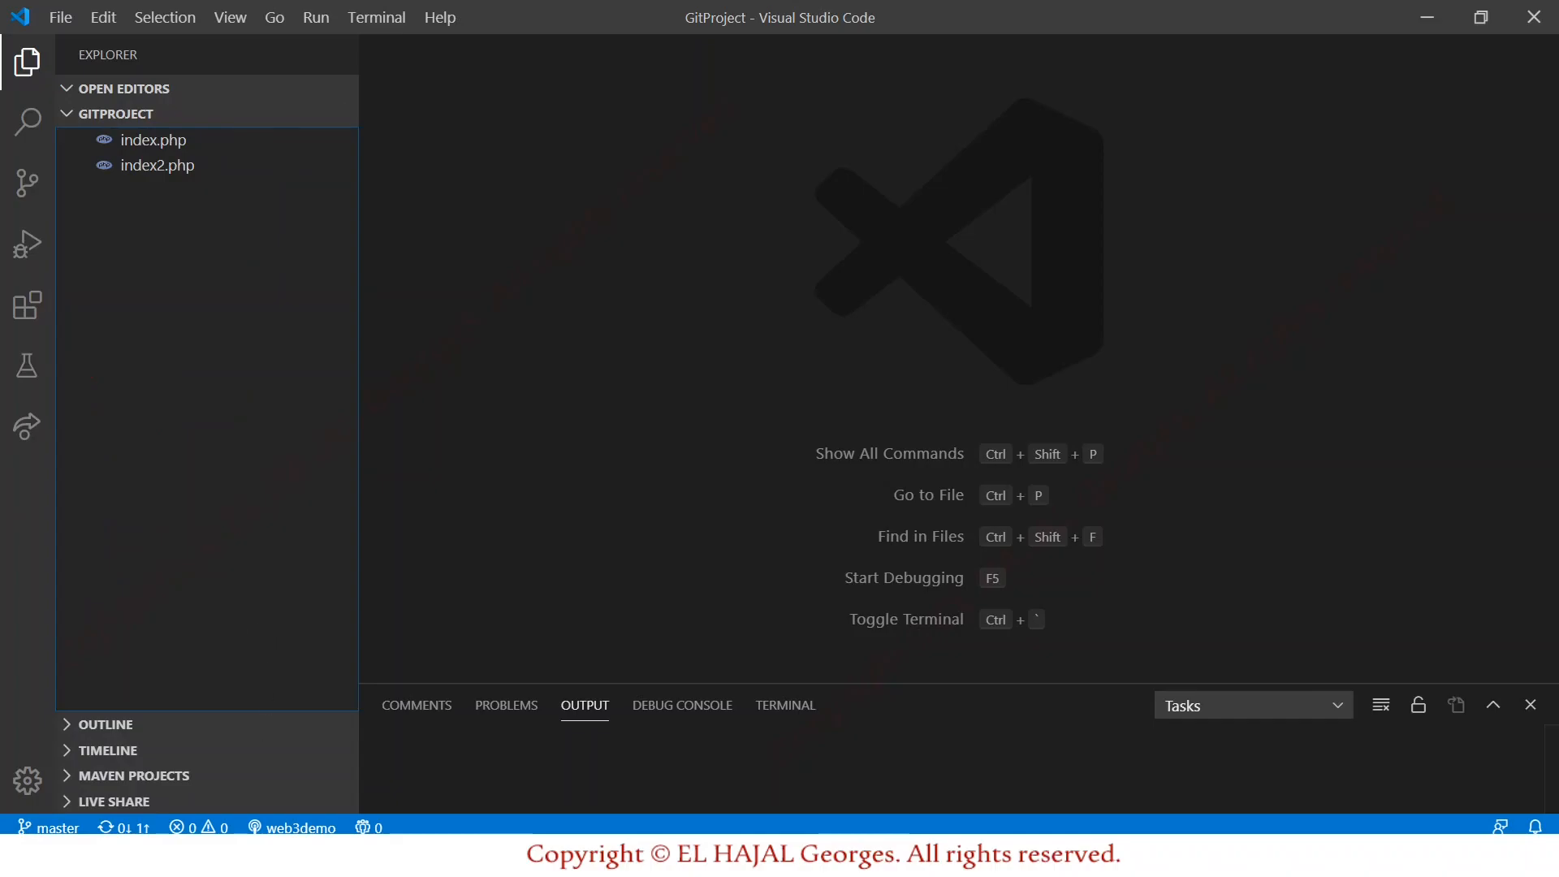
Place the second VS Code window on the right half beside the GitProject window.
click(401, 796)
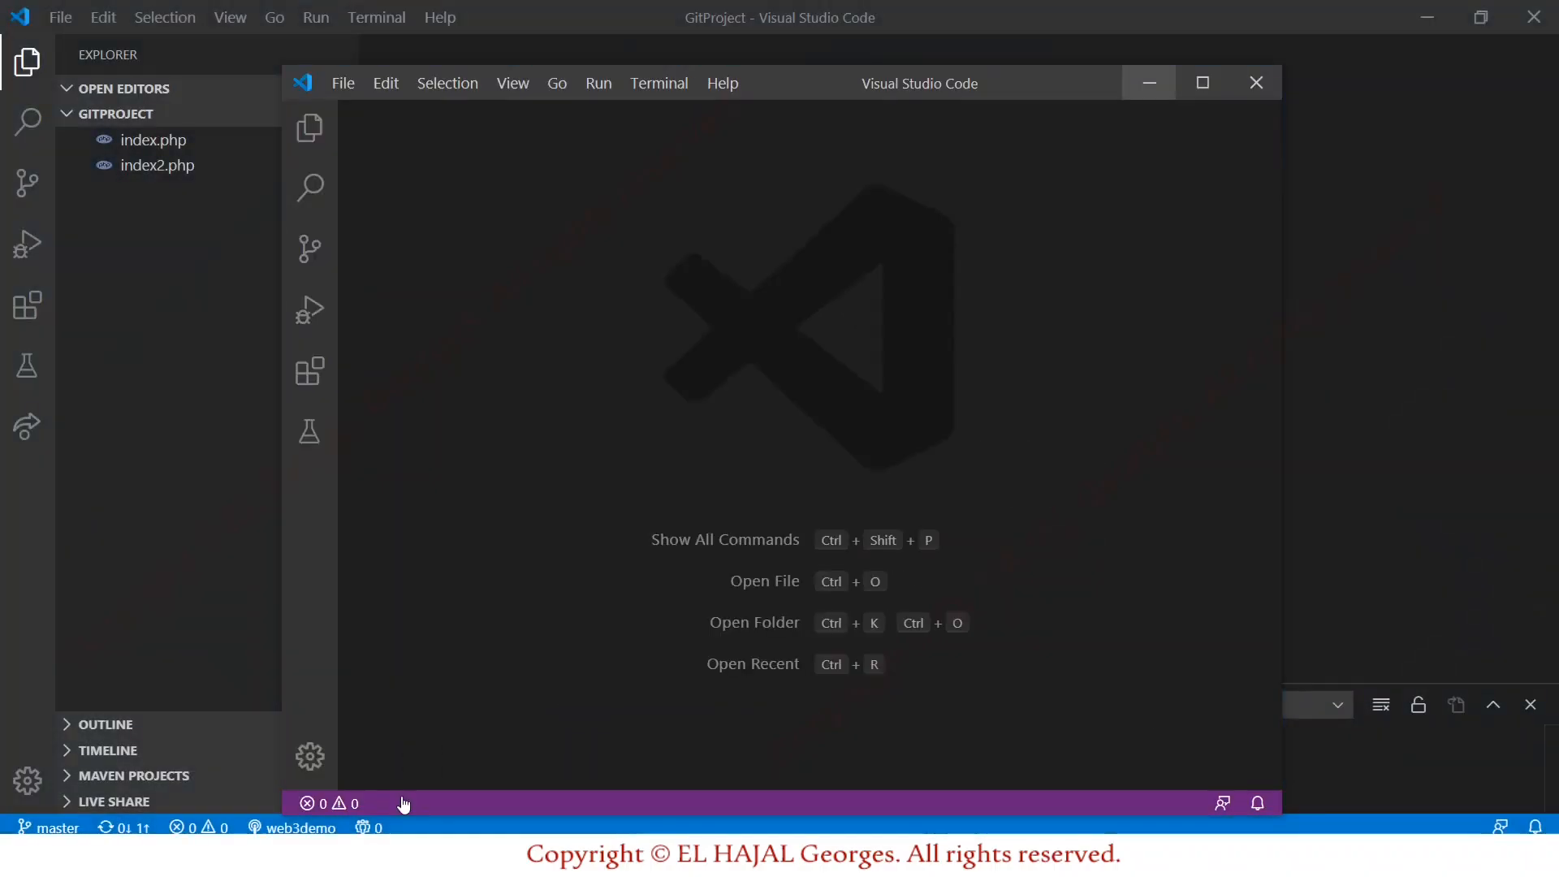
drag(821, 99, 1063, 99)
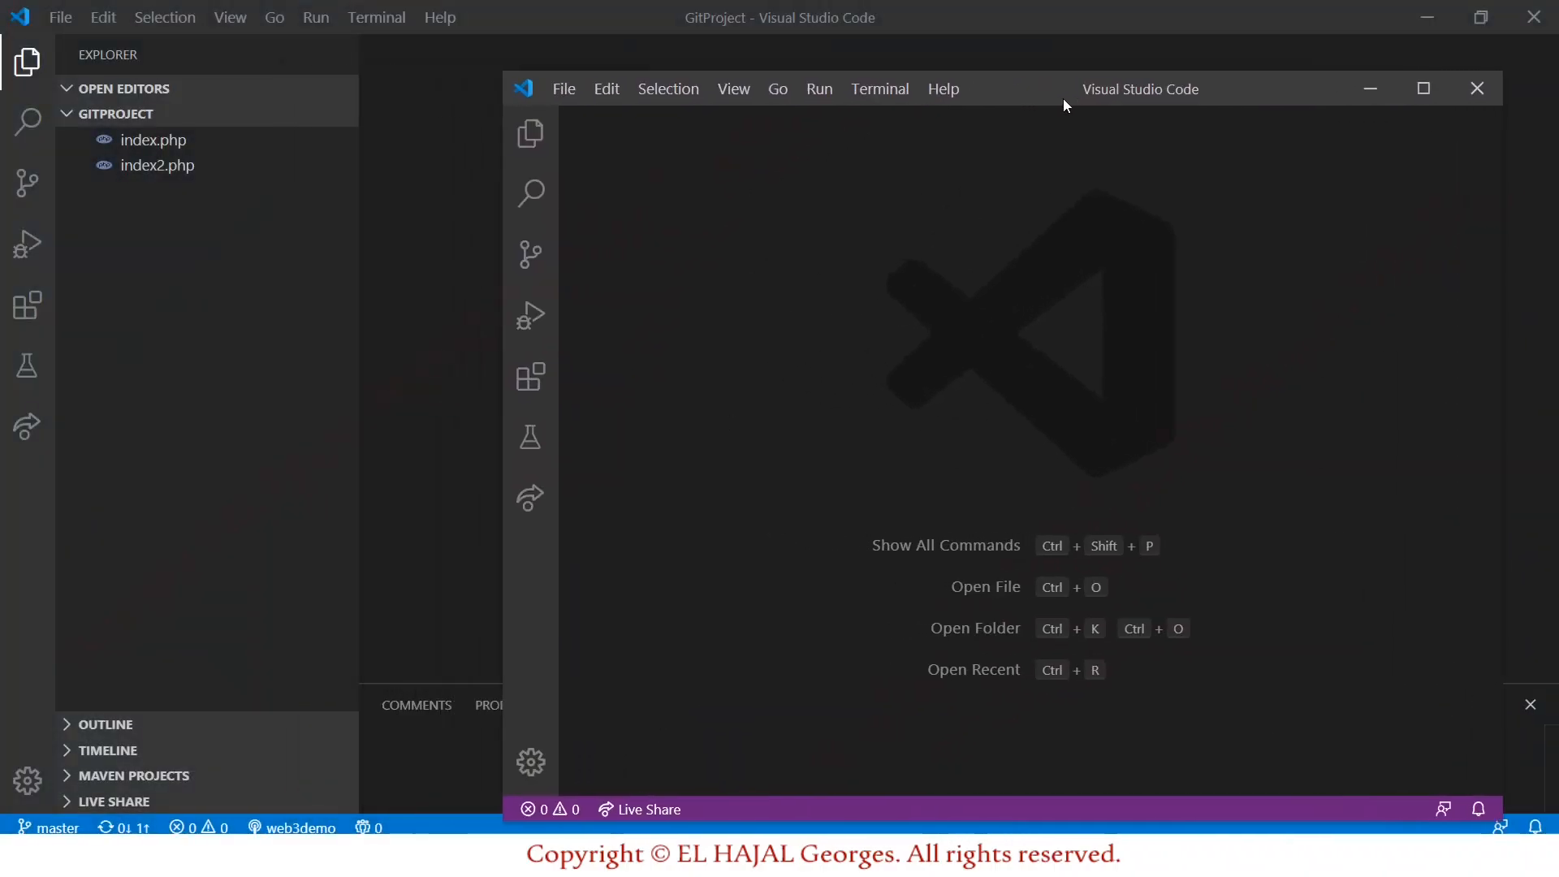
click(1480, 27)
click(1021, 71)
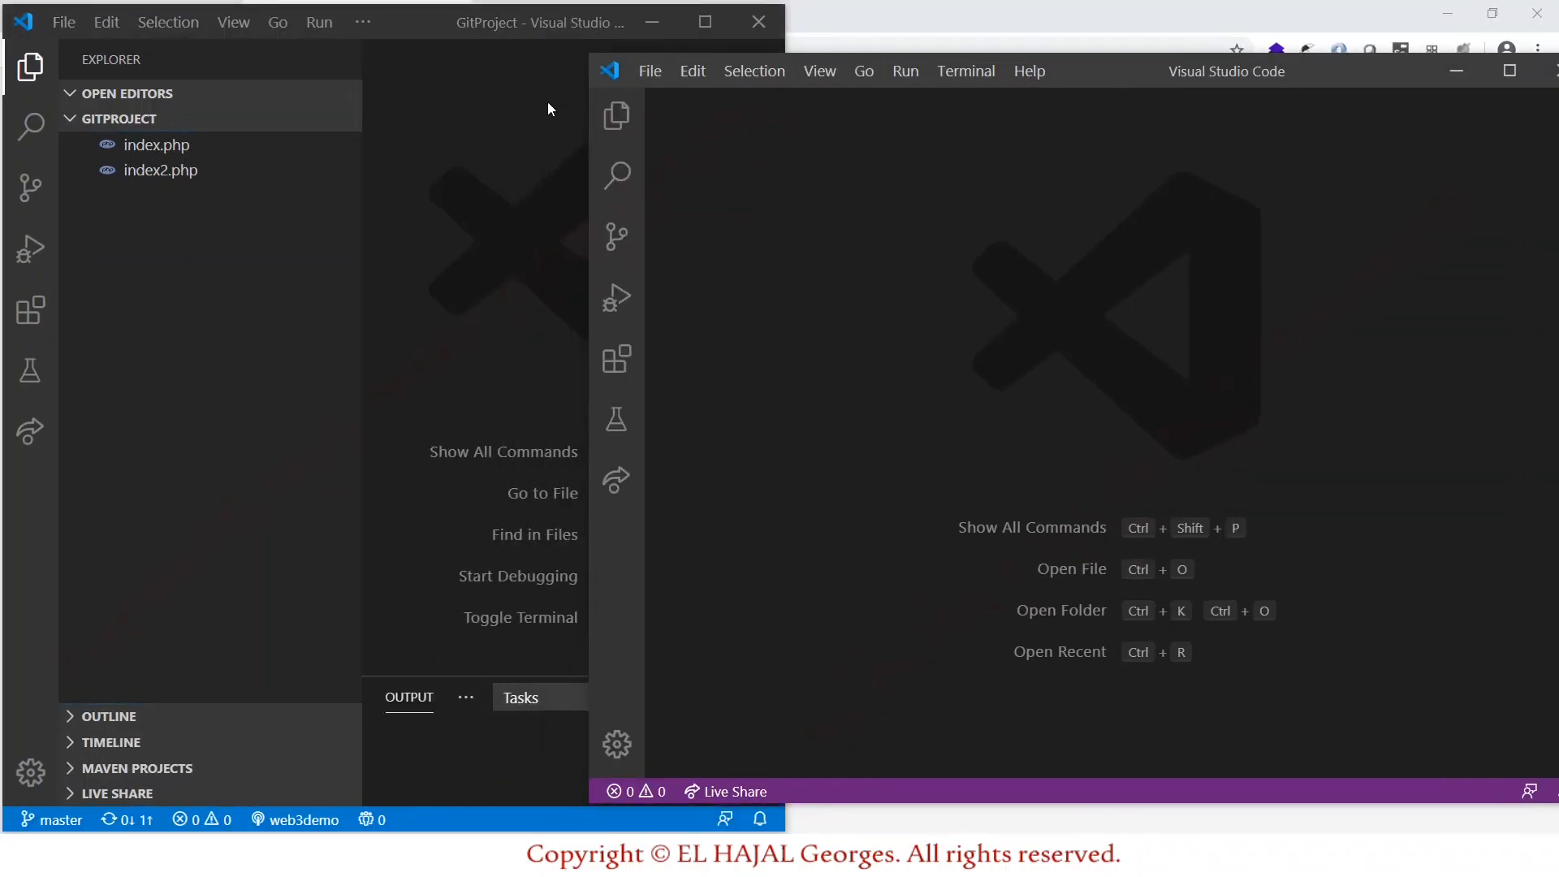
drag(590, 116, 794, 116)
drag(1332, 75, 1321, 21)
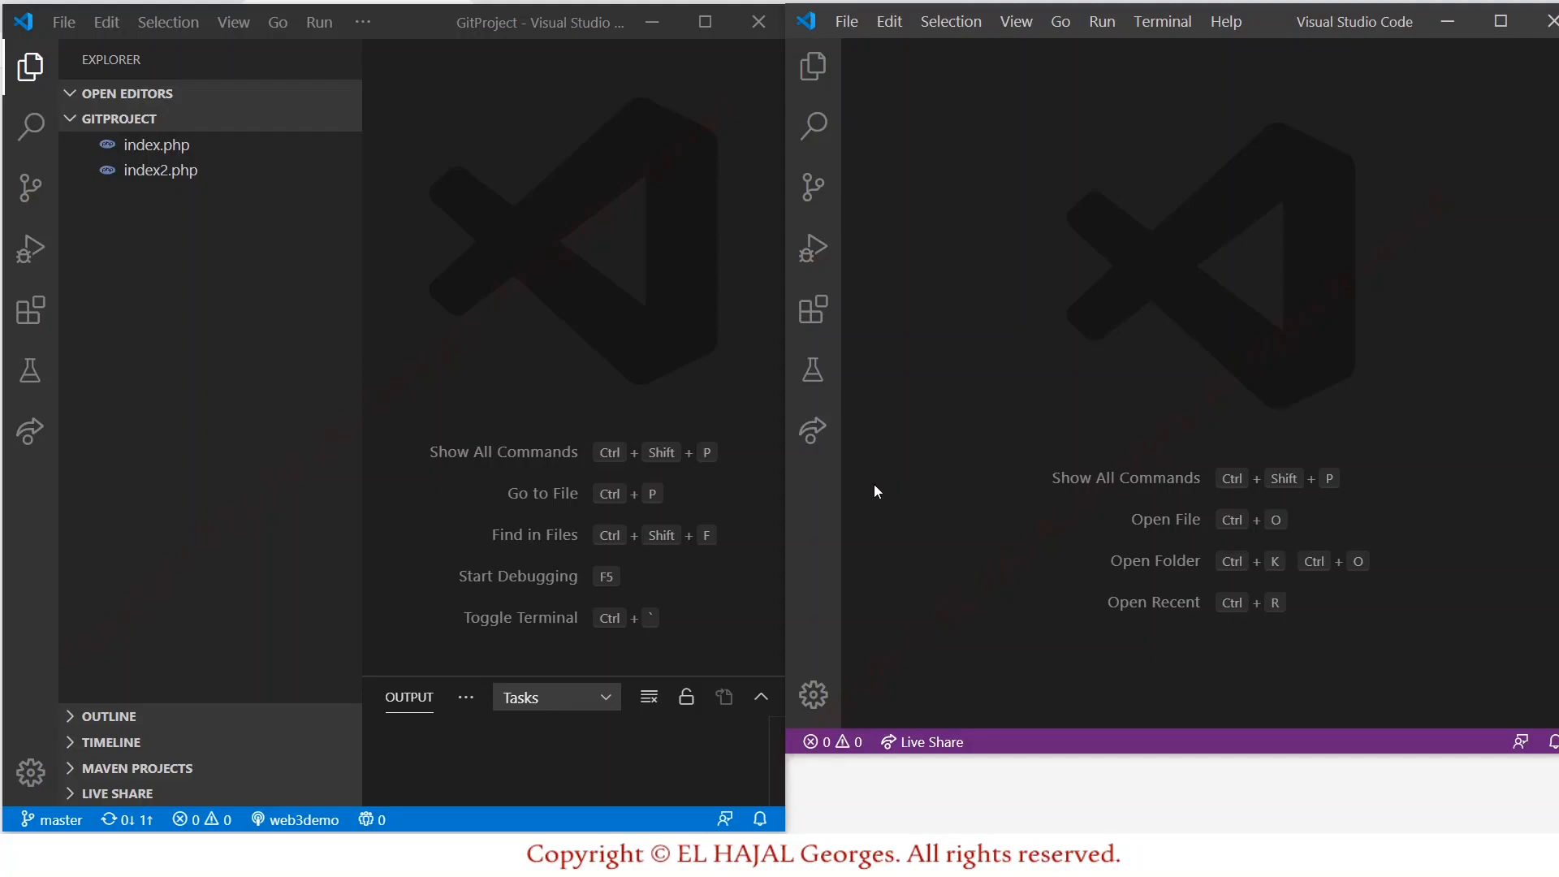
In the second window's Live Share panel, choose to join a session and sign in with GitHub.
click(813, 435)
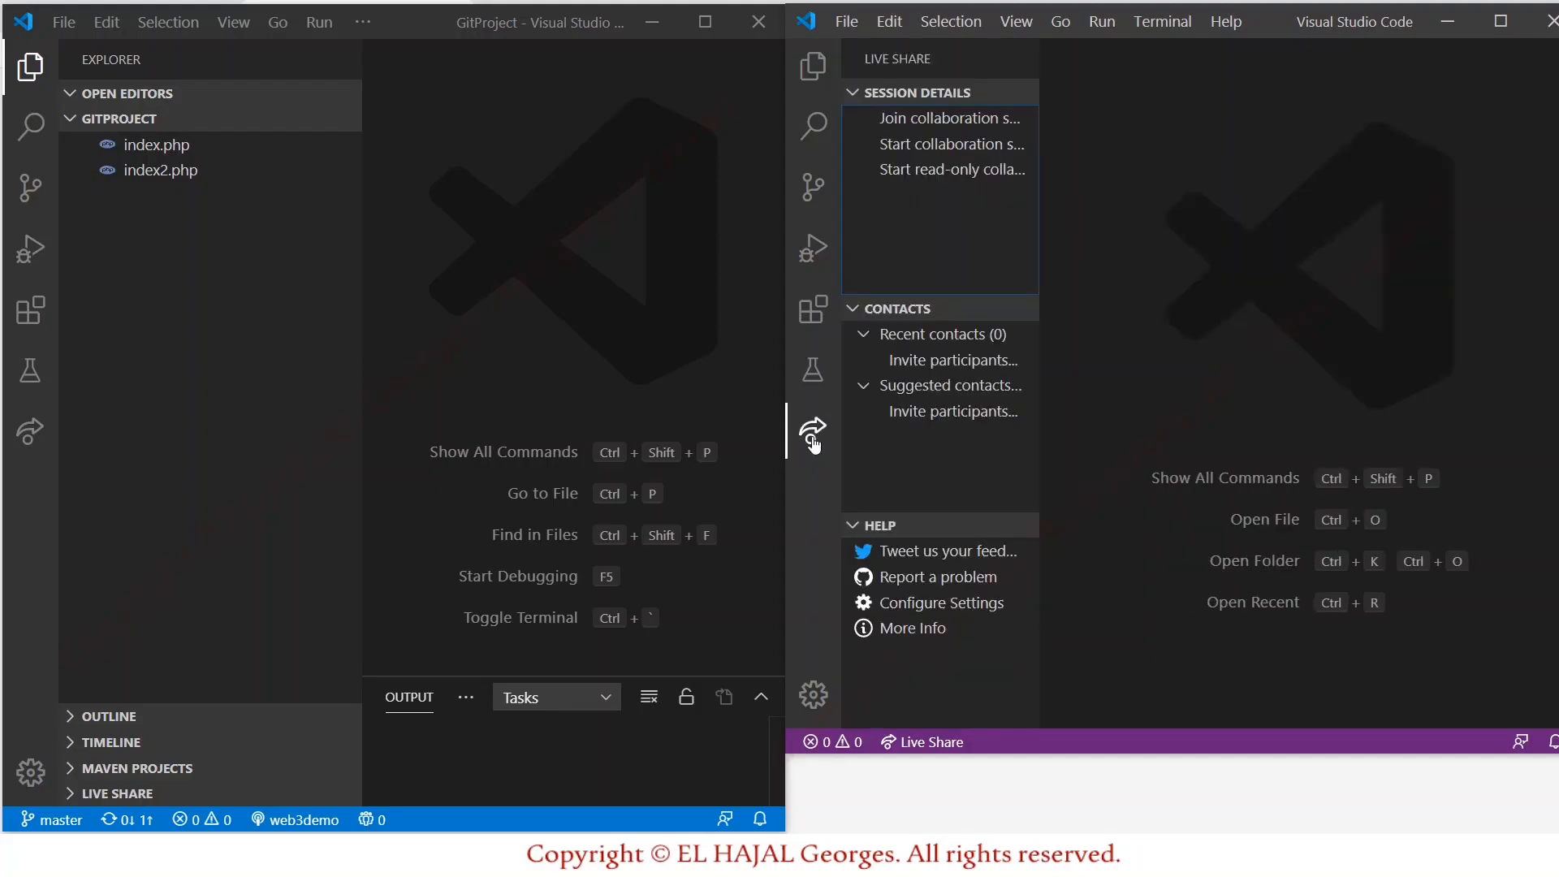
click(924, 121)
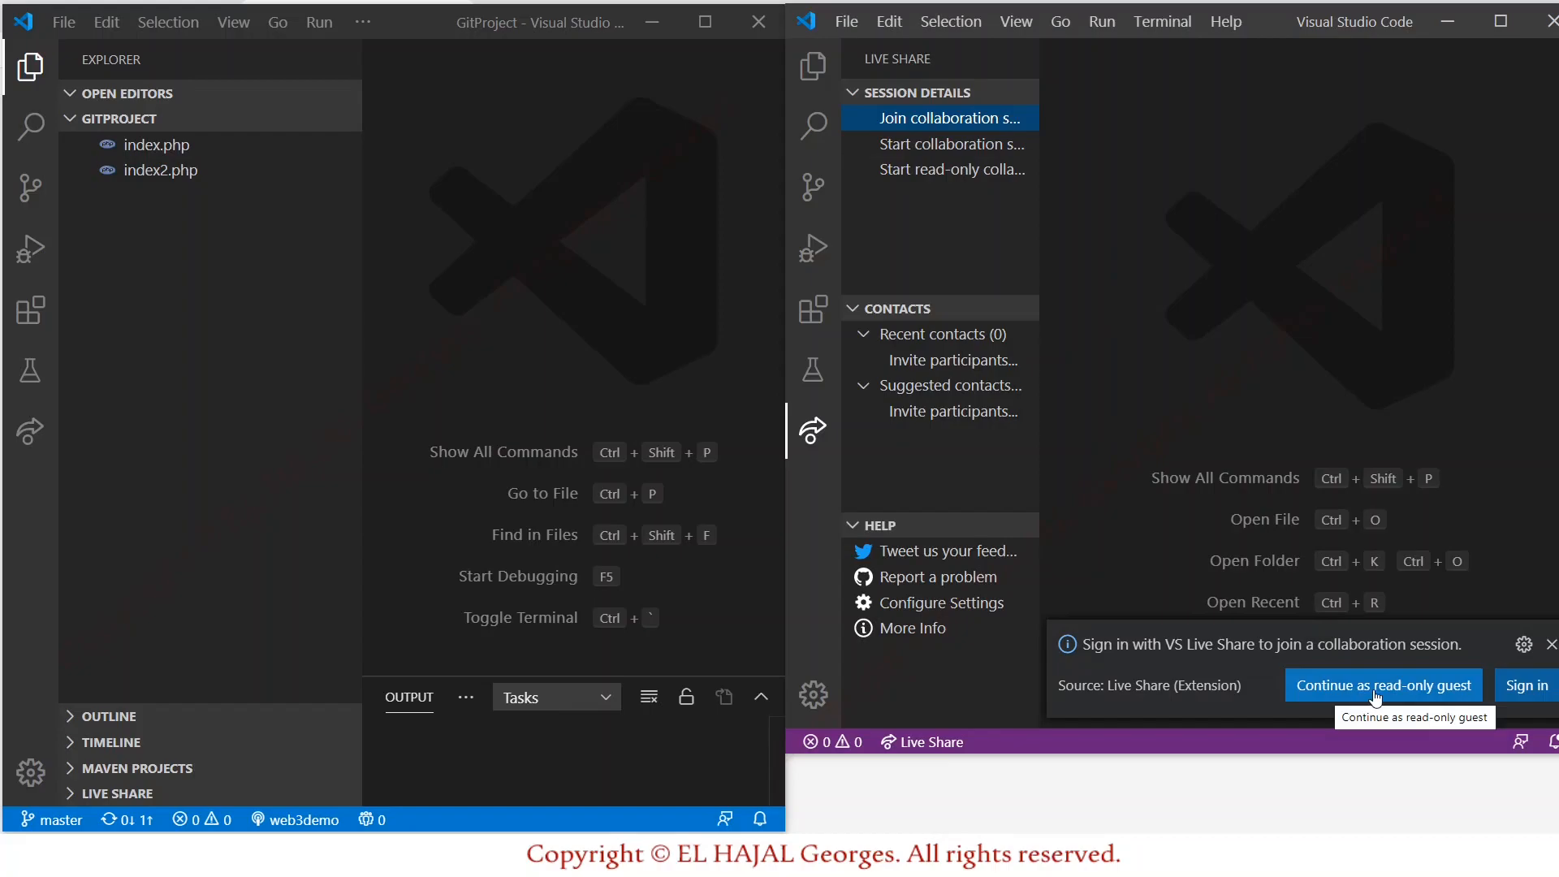
click(1526, 686)
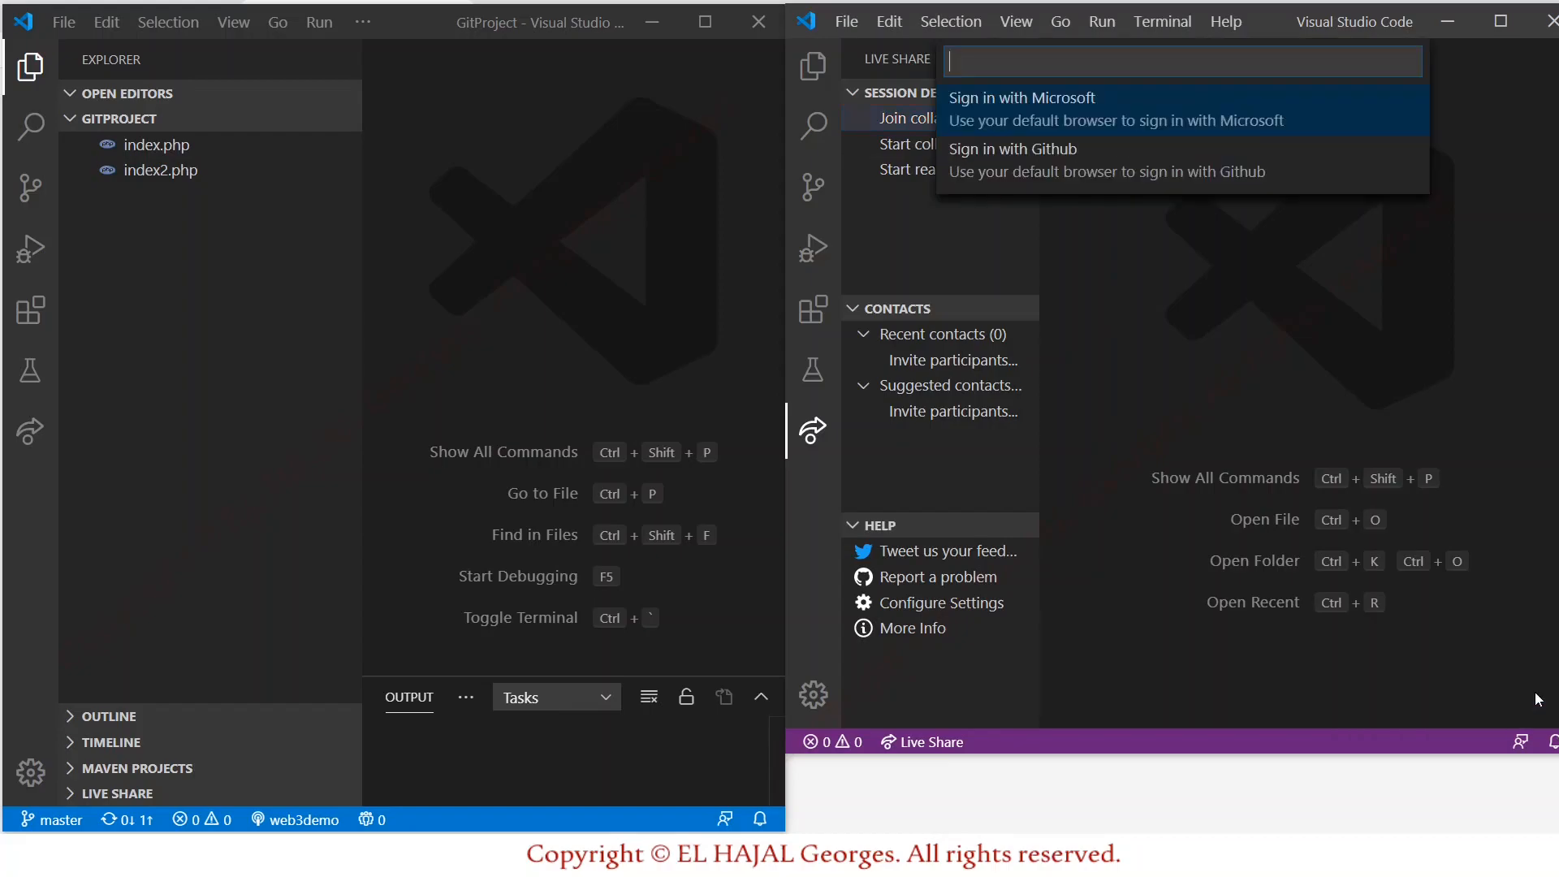
click(1094, 186)
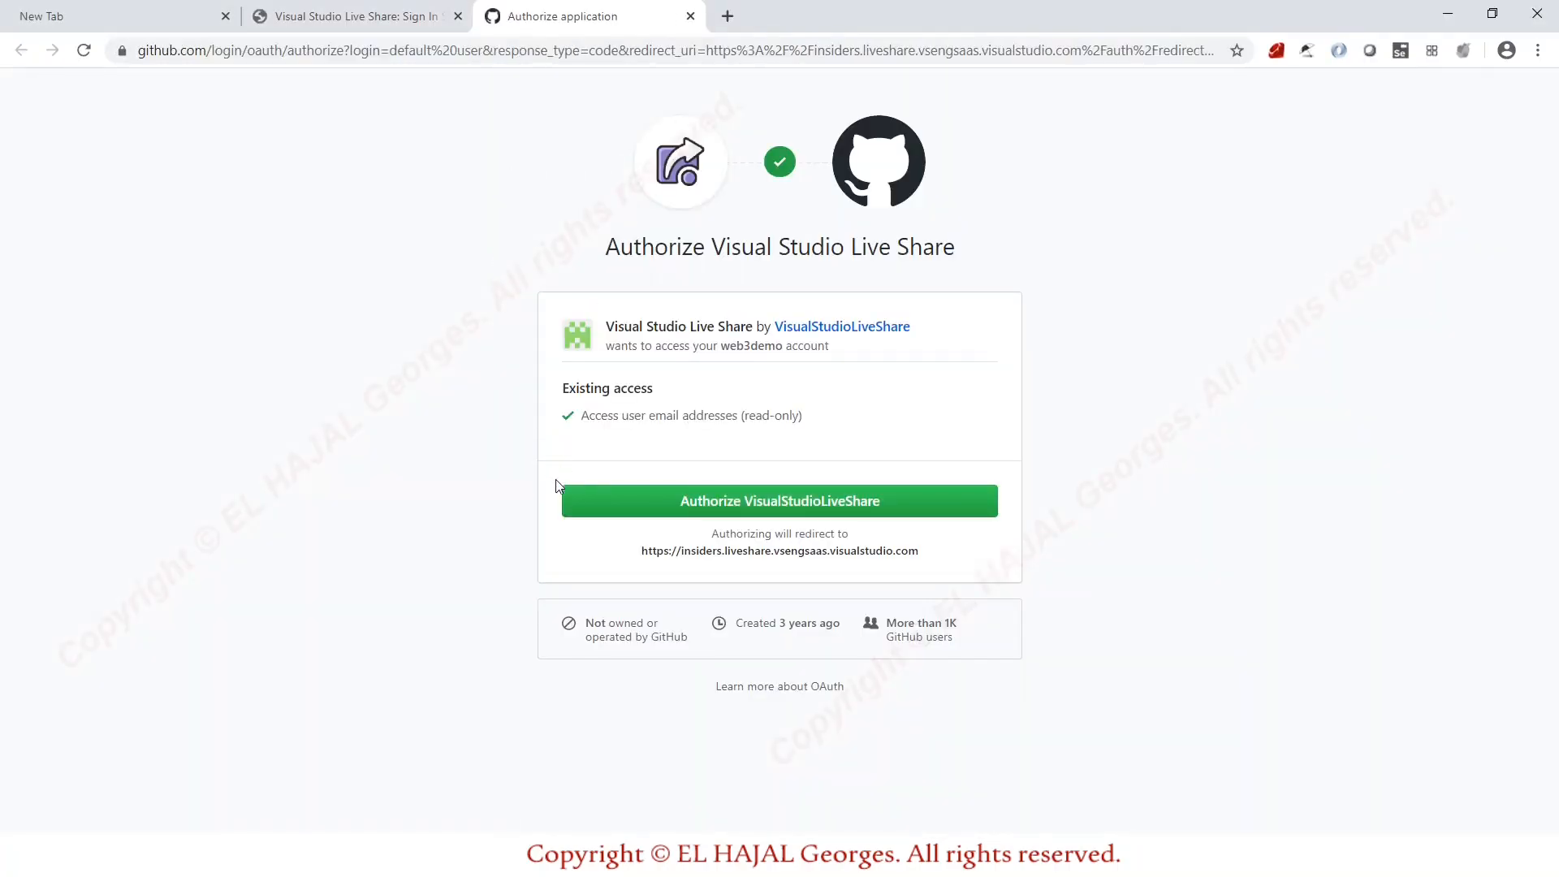
Authorize VisualStudioLiveShare on GitHub and choose 'Open Visual Studio Code'.
click(785, 506)
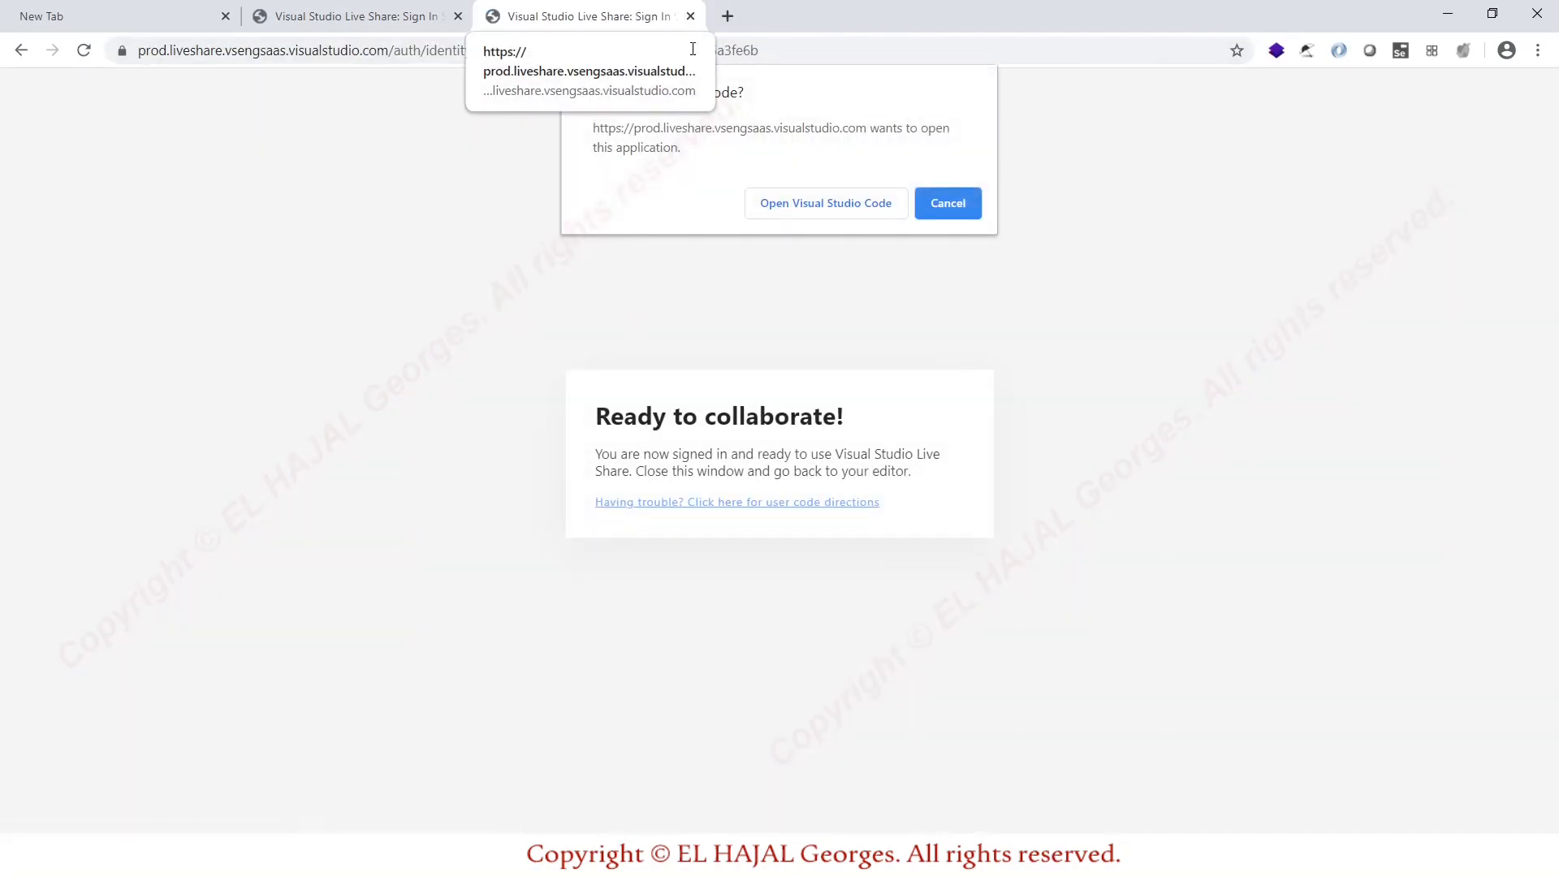
click(820, 207)
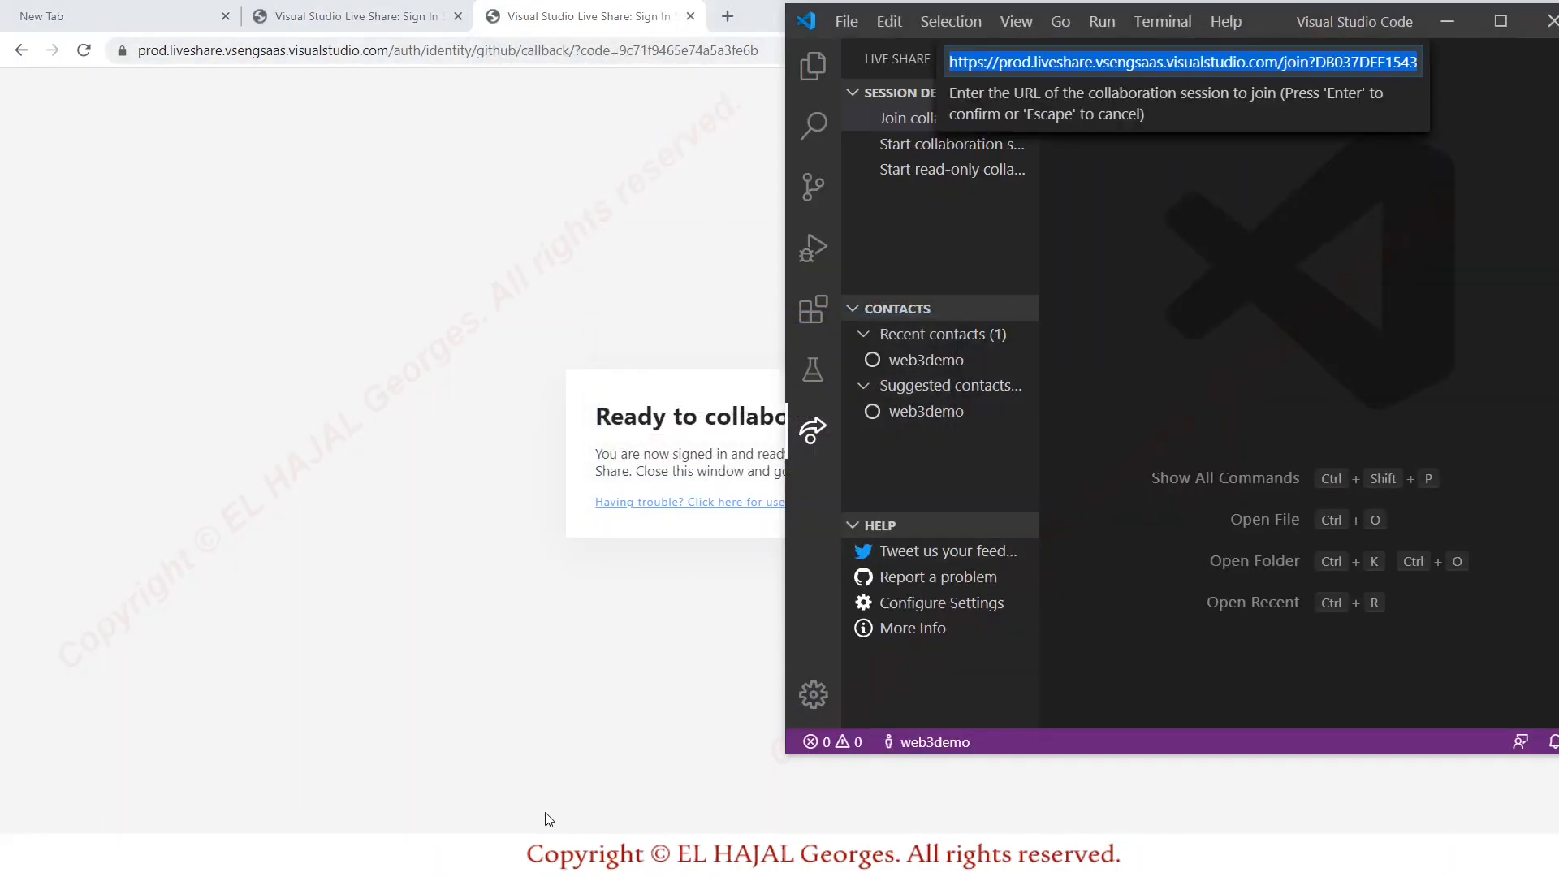
Bring the GitProject window back on screen and cancel the pending join-session prompt.
click(312, 856)
click(247, 767)
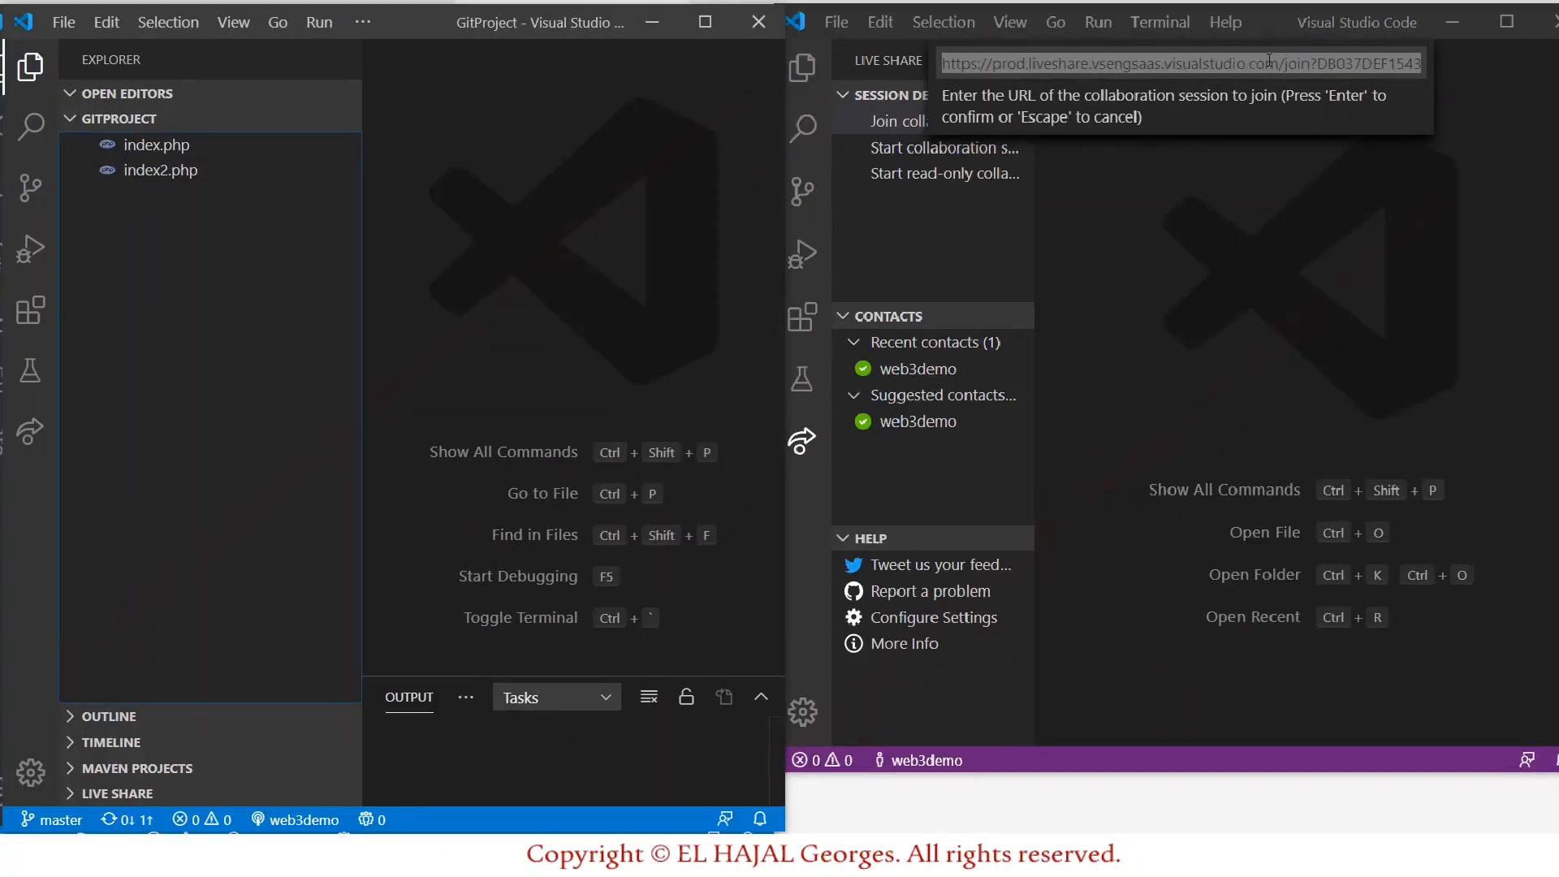
click(1056, 372)
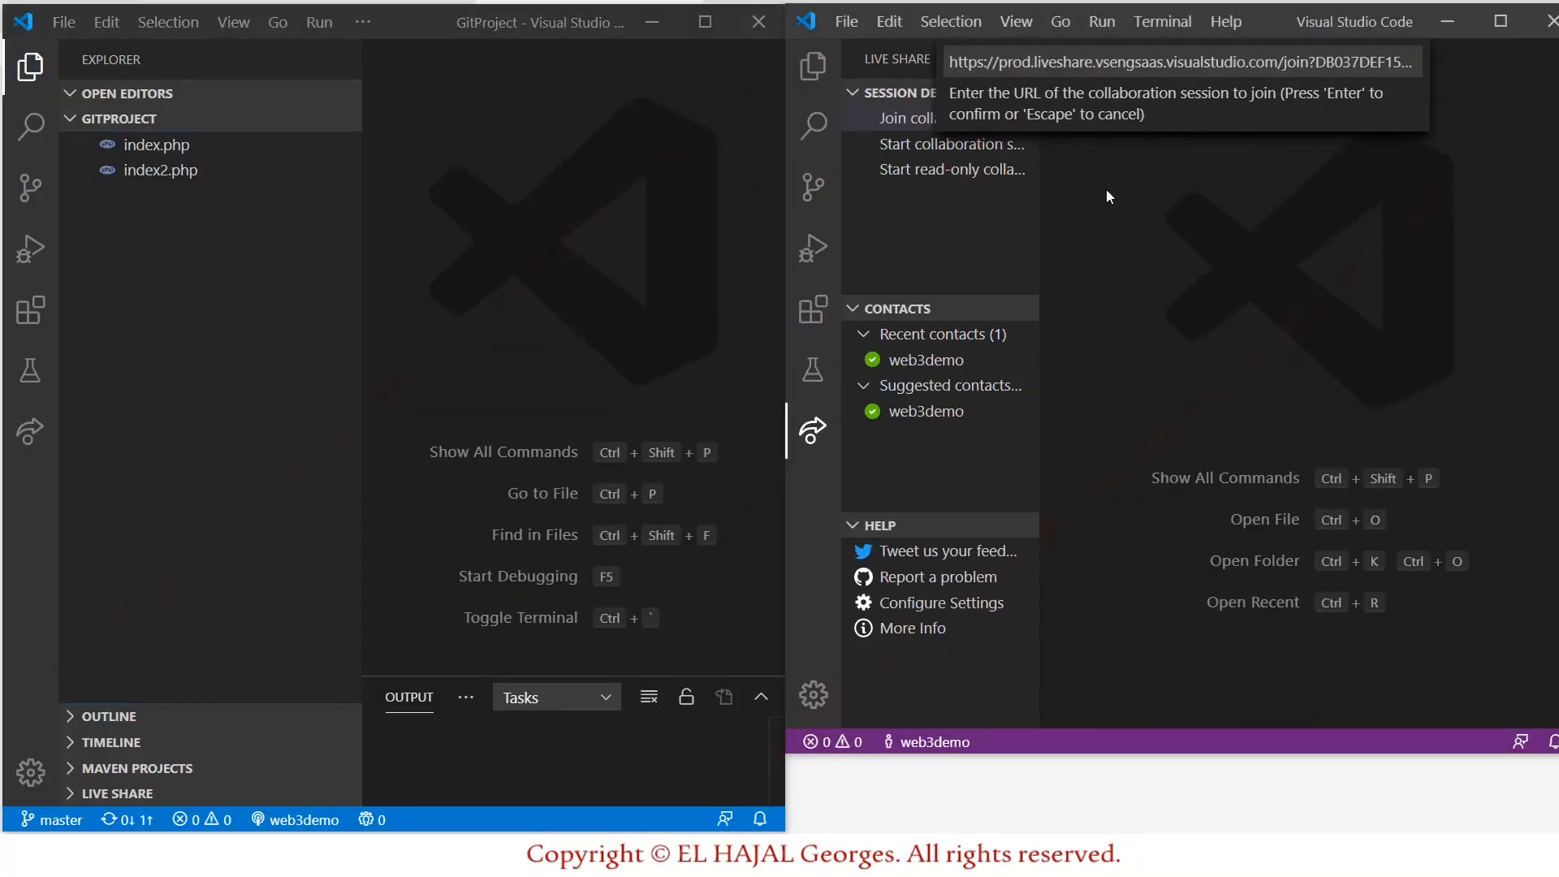
key(Escape)
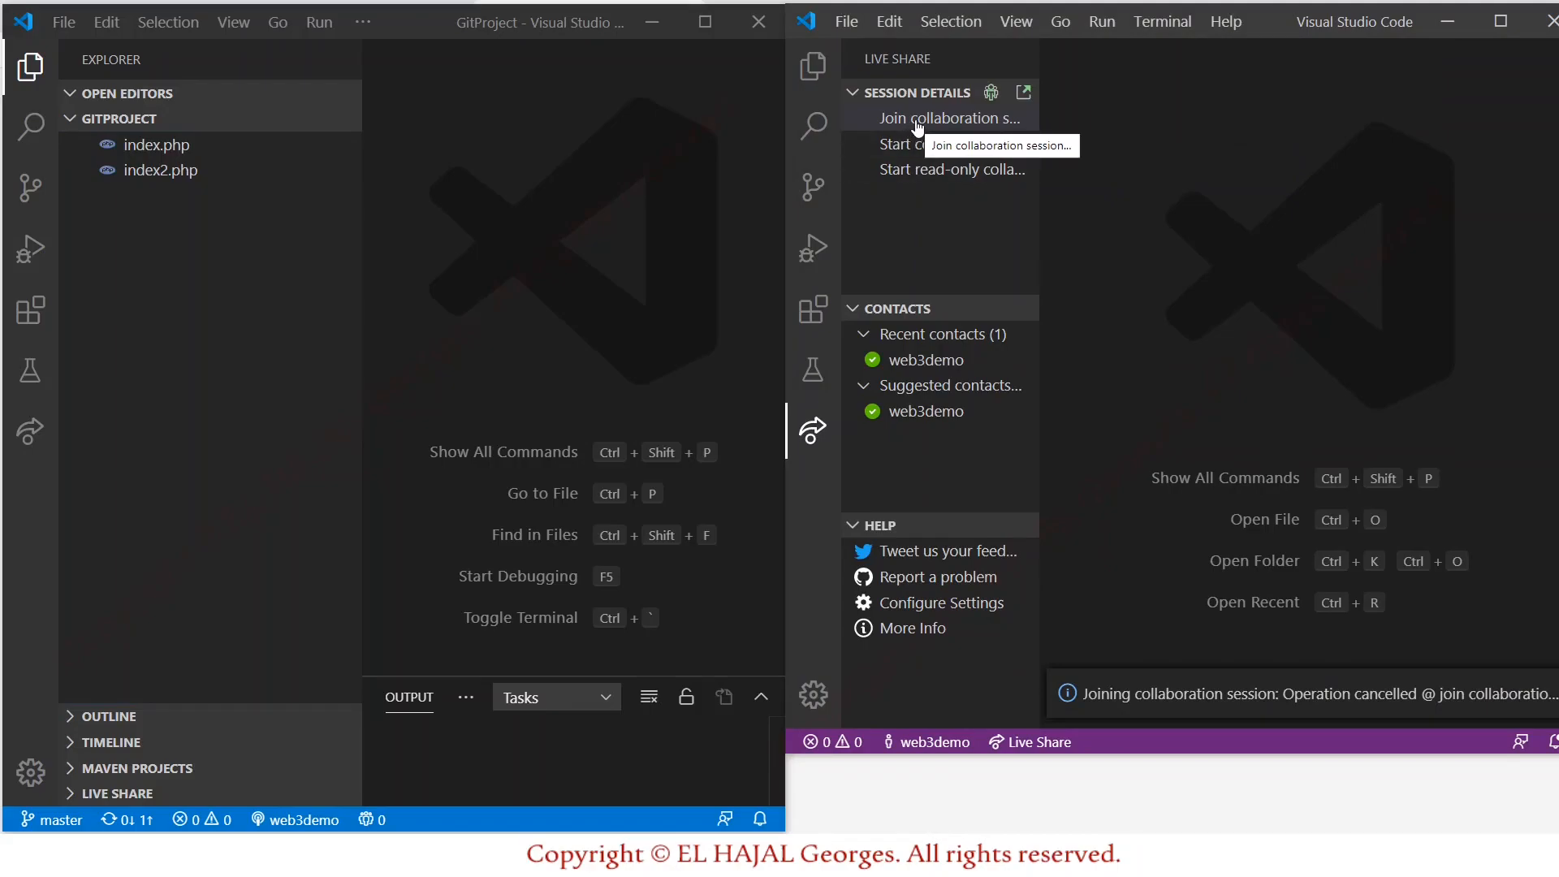
Join the collaboration session from the second window using the prefilled invitation link.
click(917, 124)
click(1065, 62)
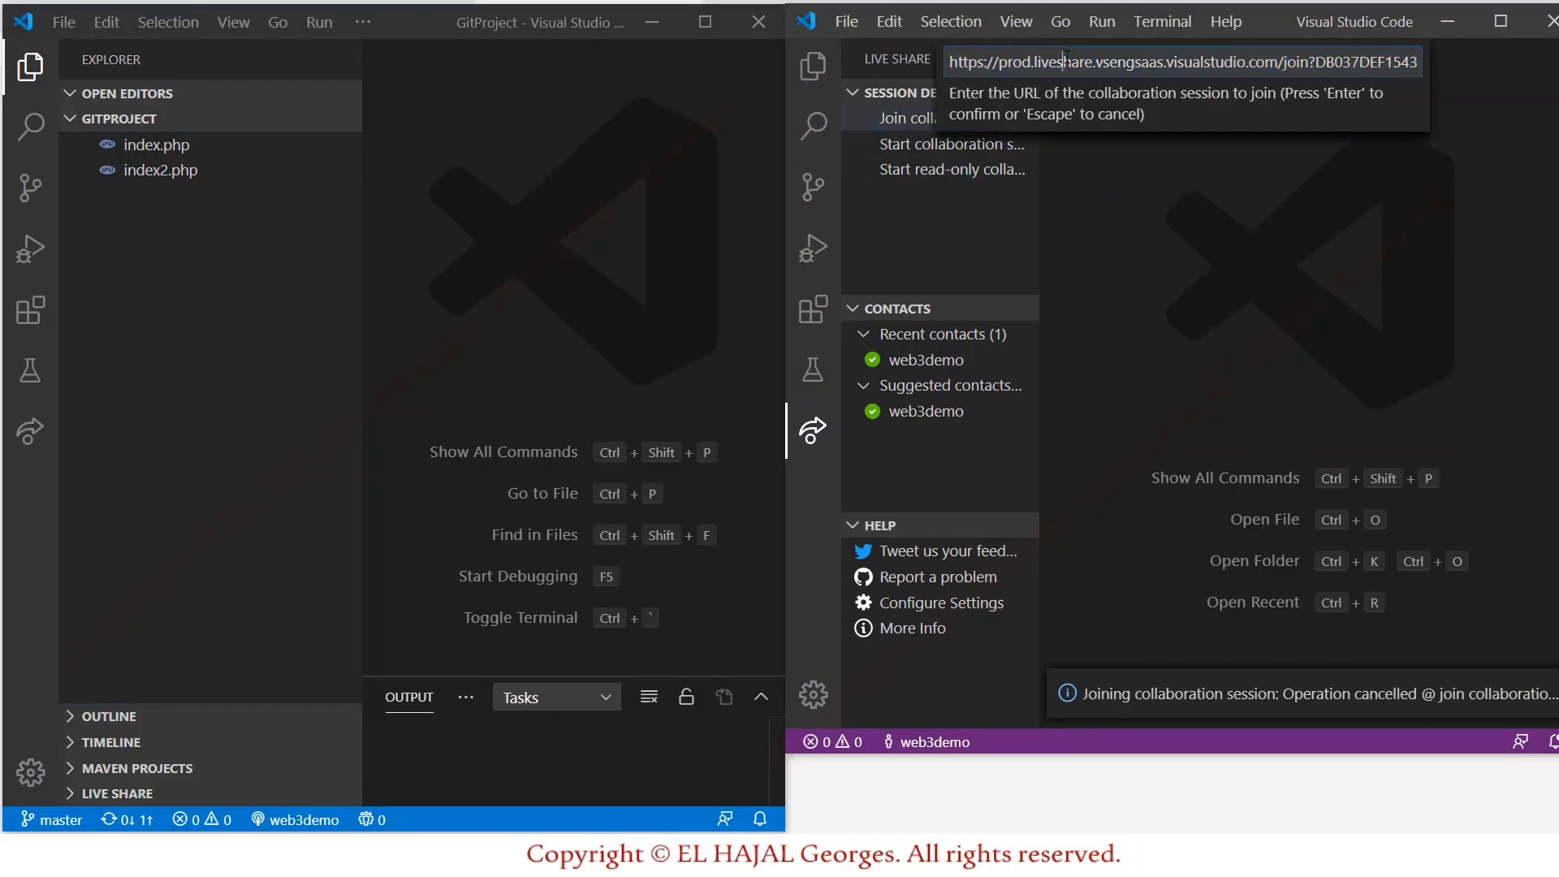
drag(951, 61, 1464, 62)
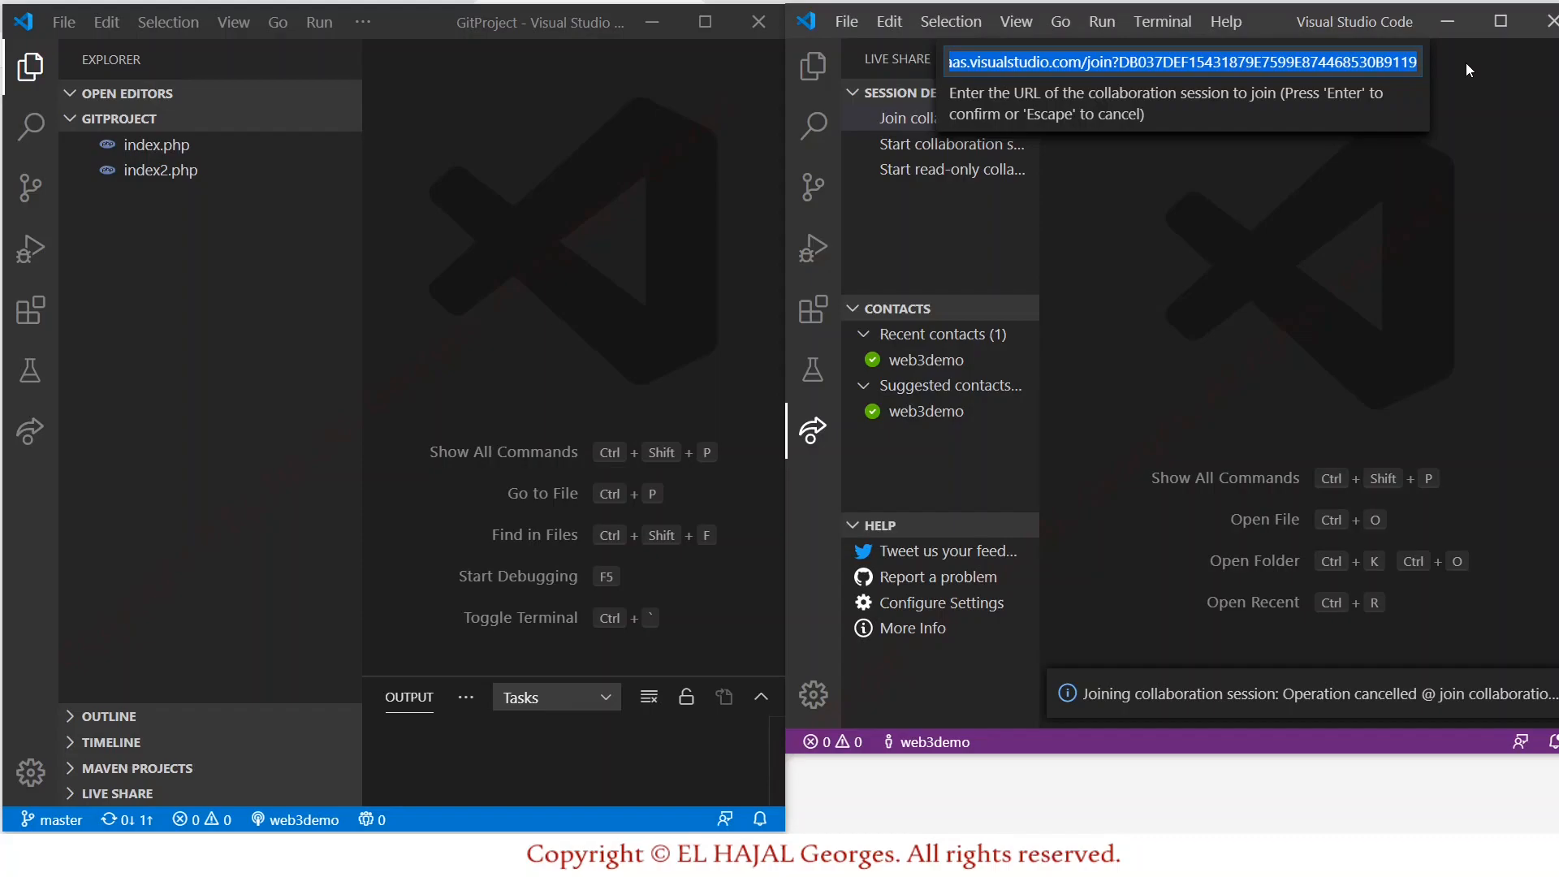
key(Return)
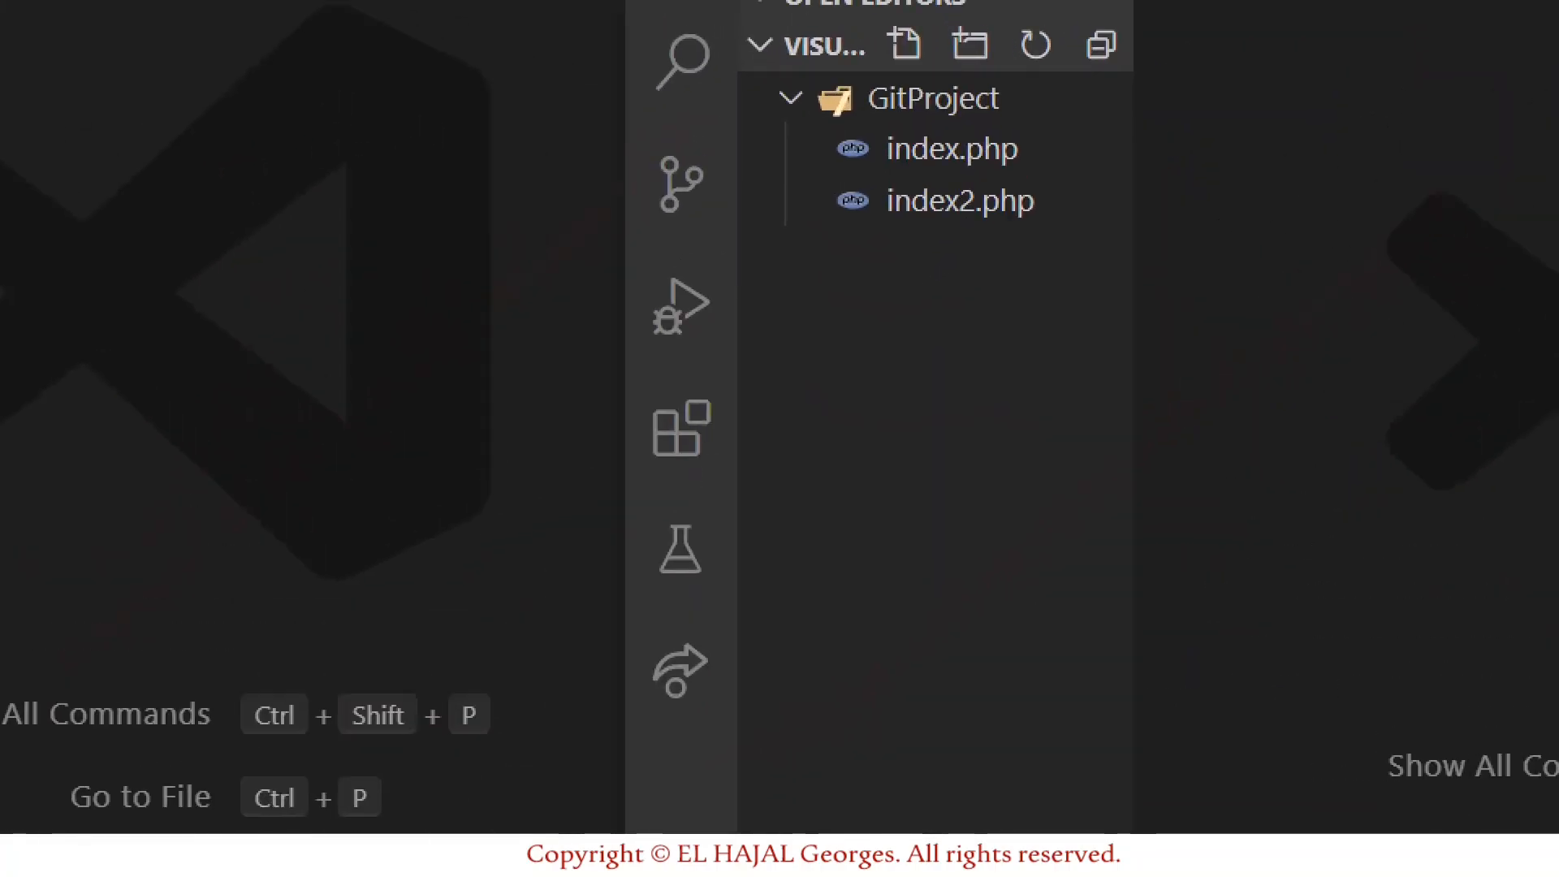
drag(847, 181, 1134, 200)
drag(915, 280, 1077, 250)
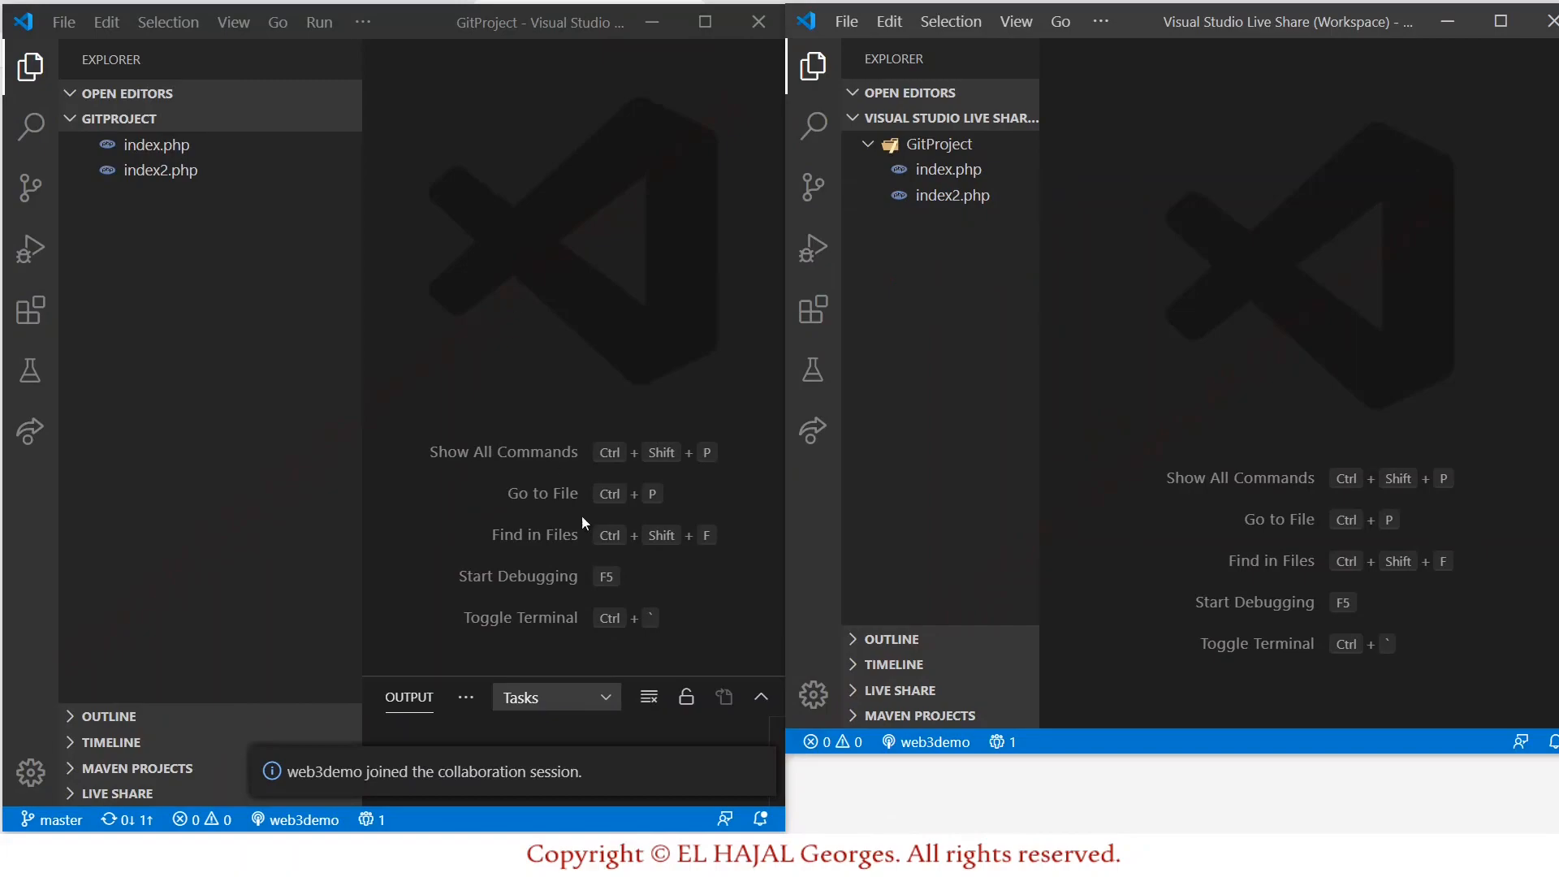
In the host window, add an indented line 3 echo "Test Share"; to index.php.
drag(1070, 753, 1072, 839)
click(151, 145)
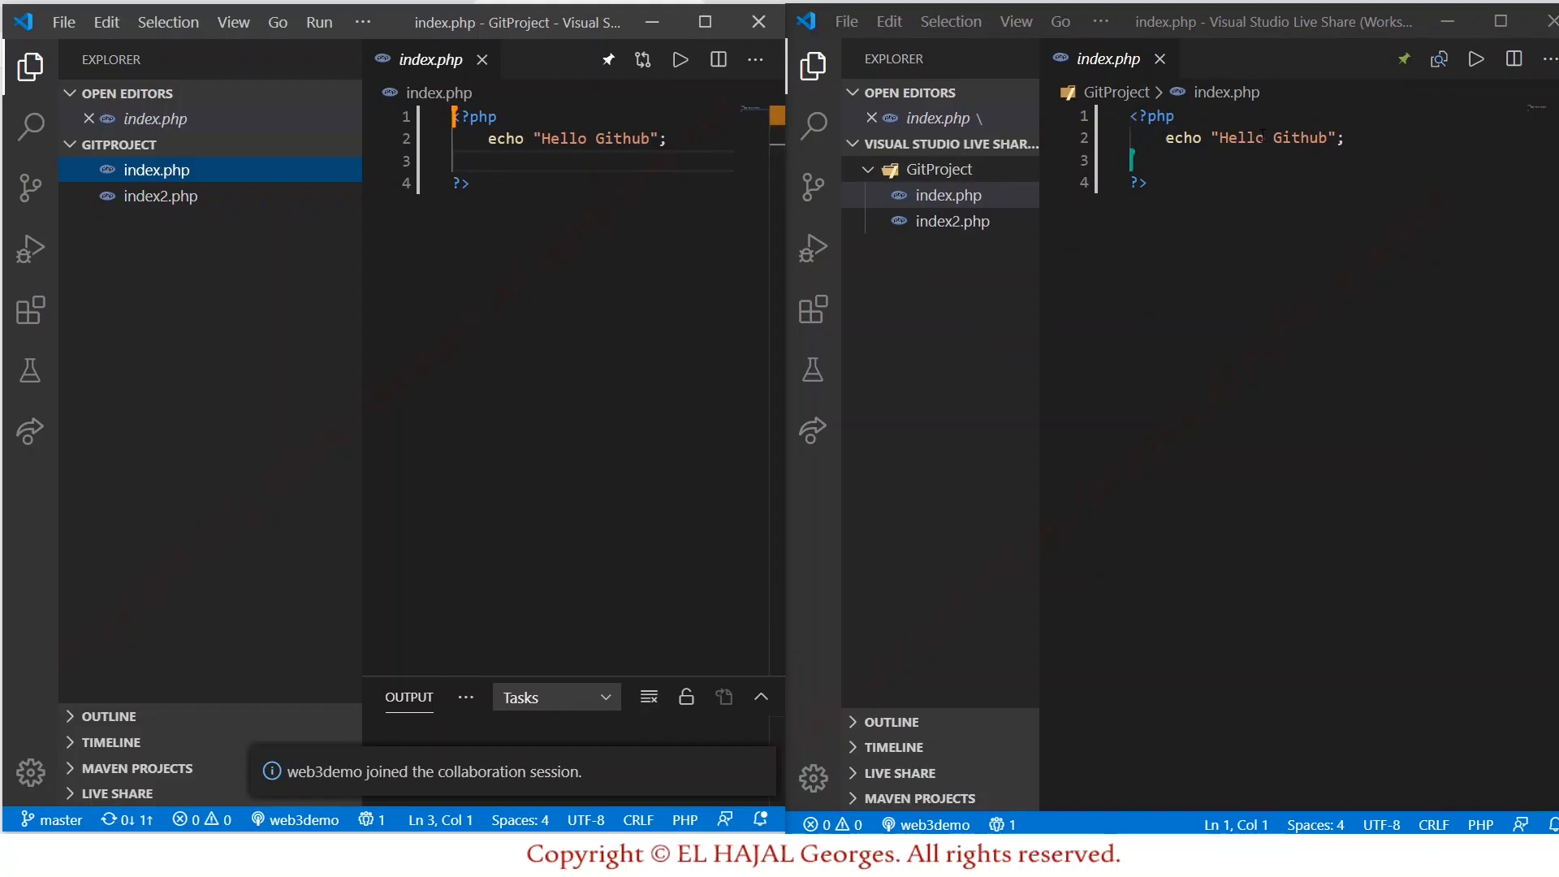
click(569, 156)
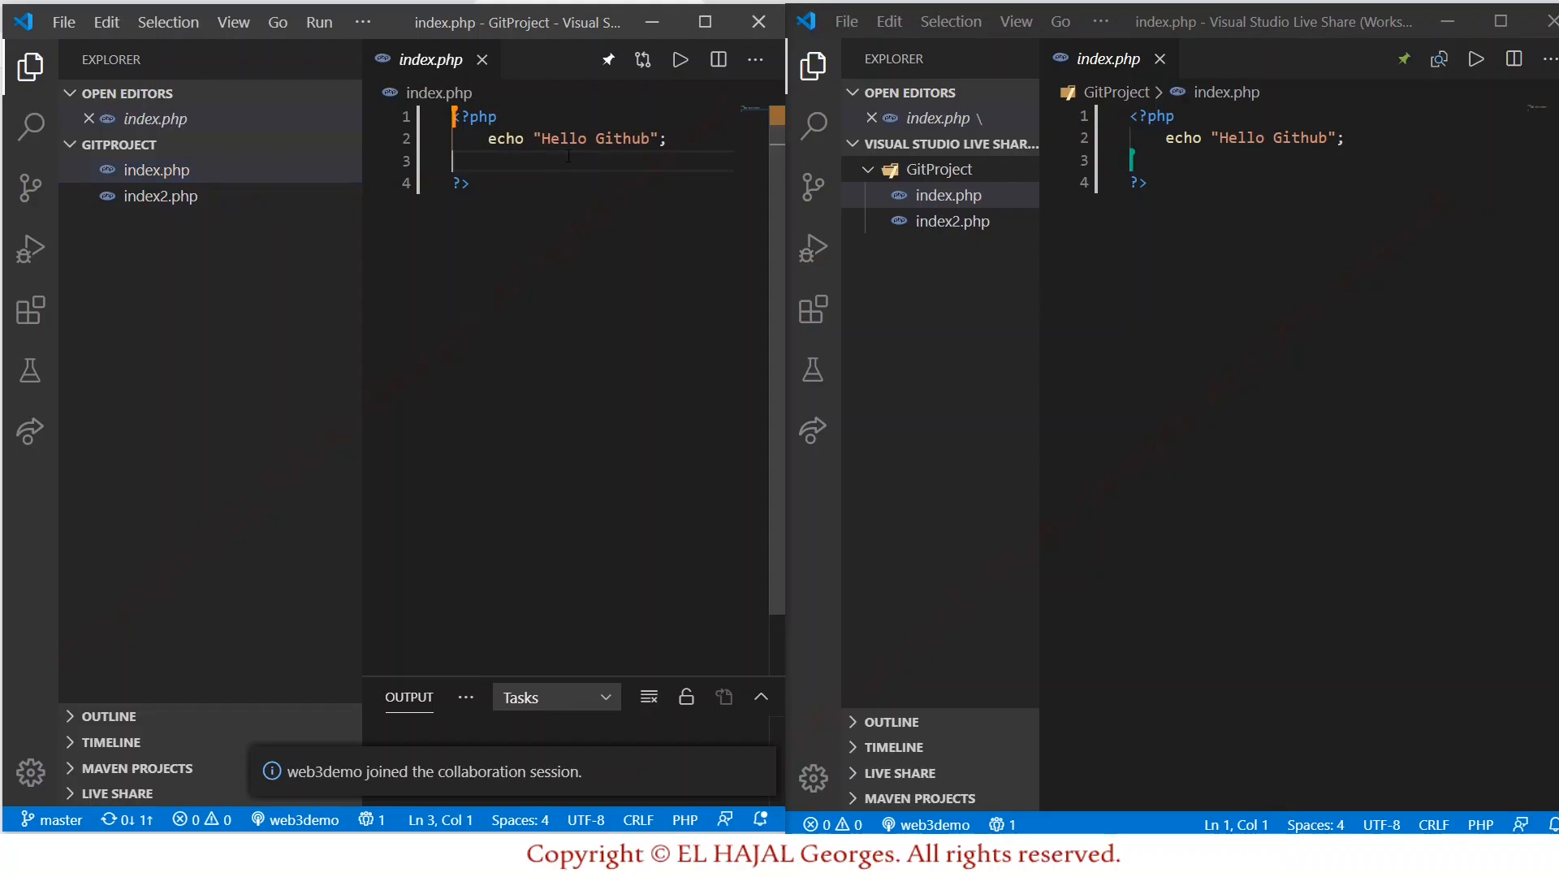
text(we)
key(BackSpace)
key(BackSpace)
text(echo)
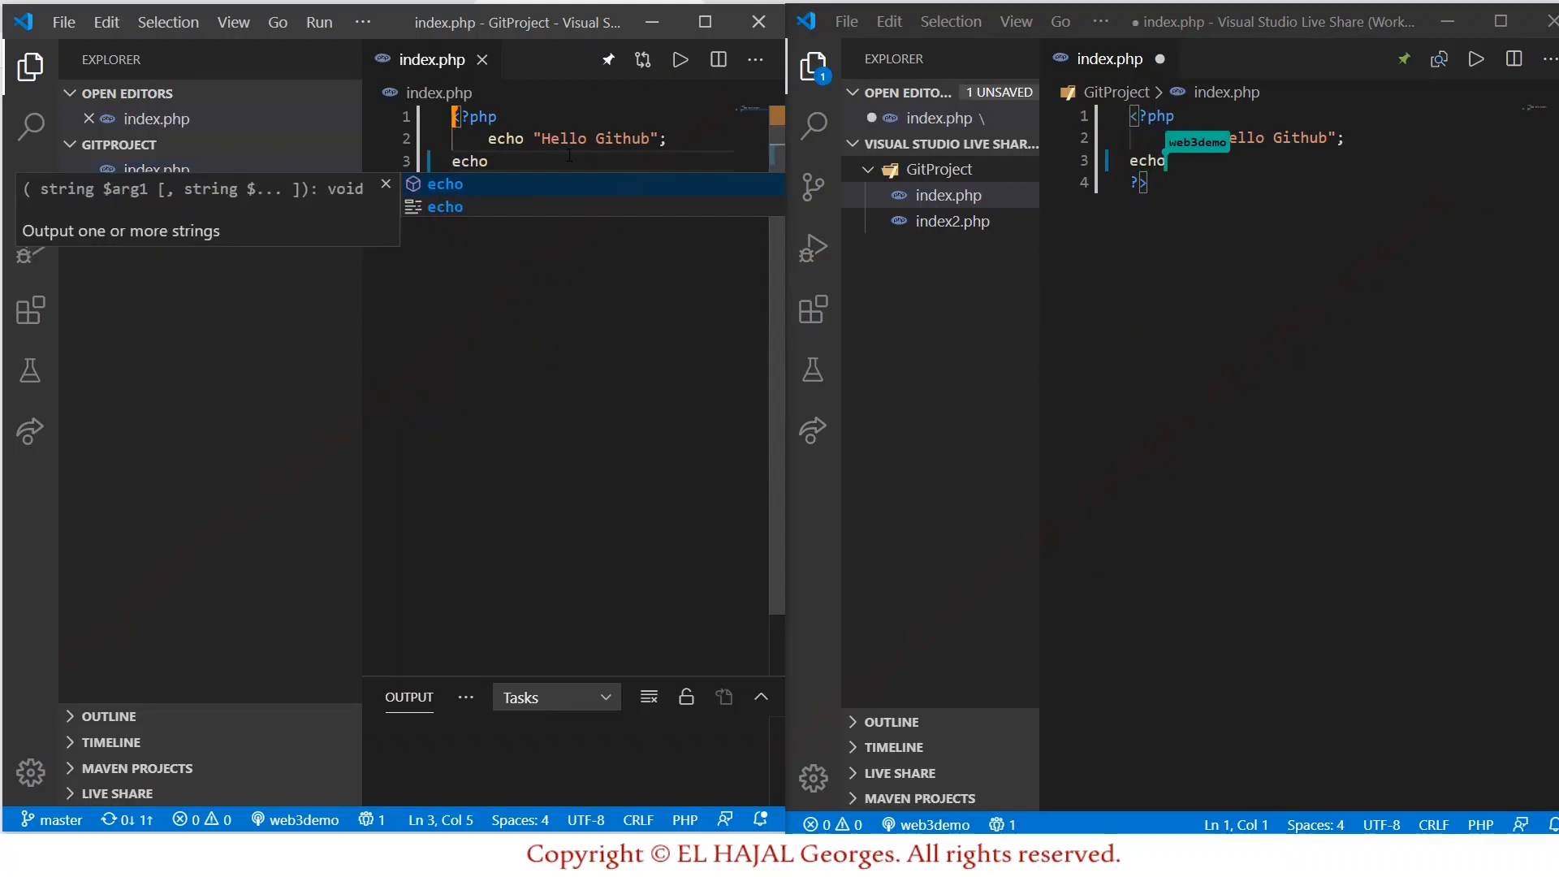
text( ")
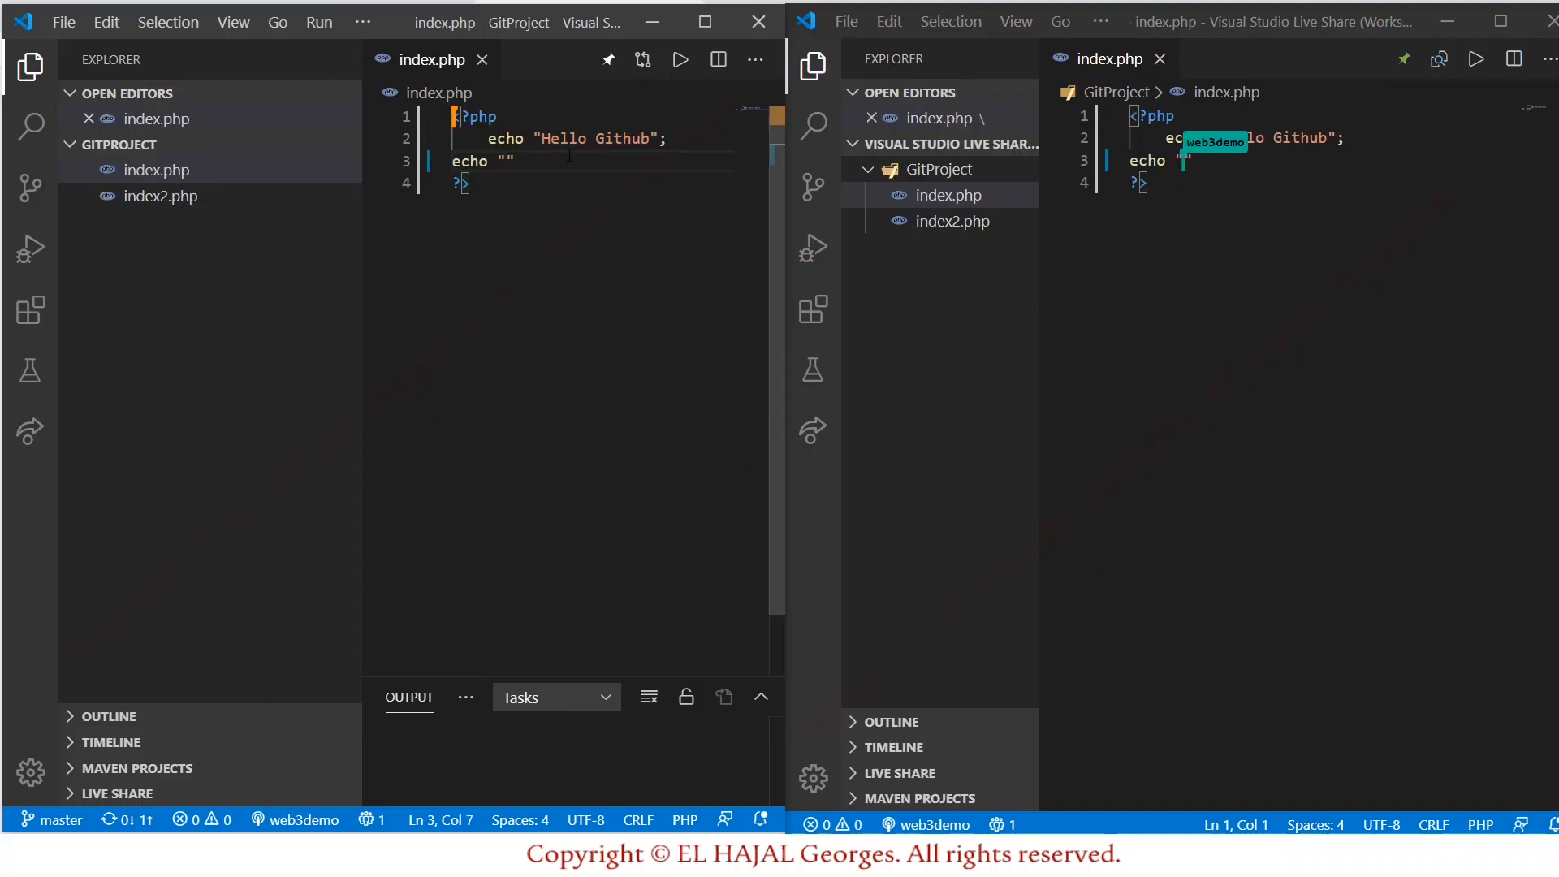
text(Test S)
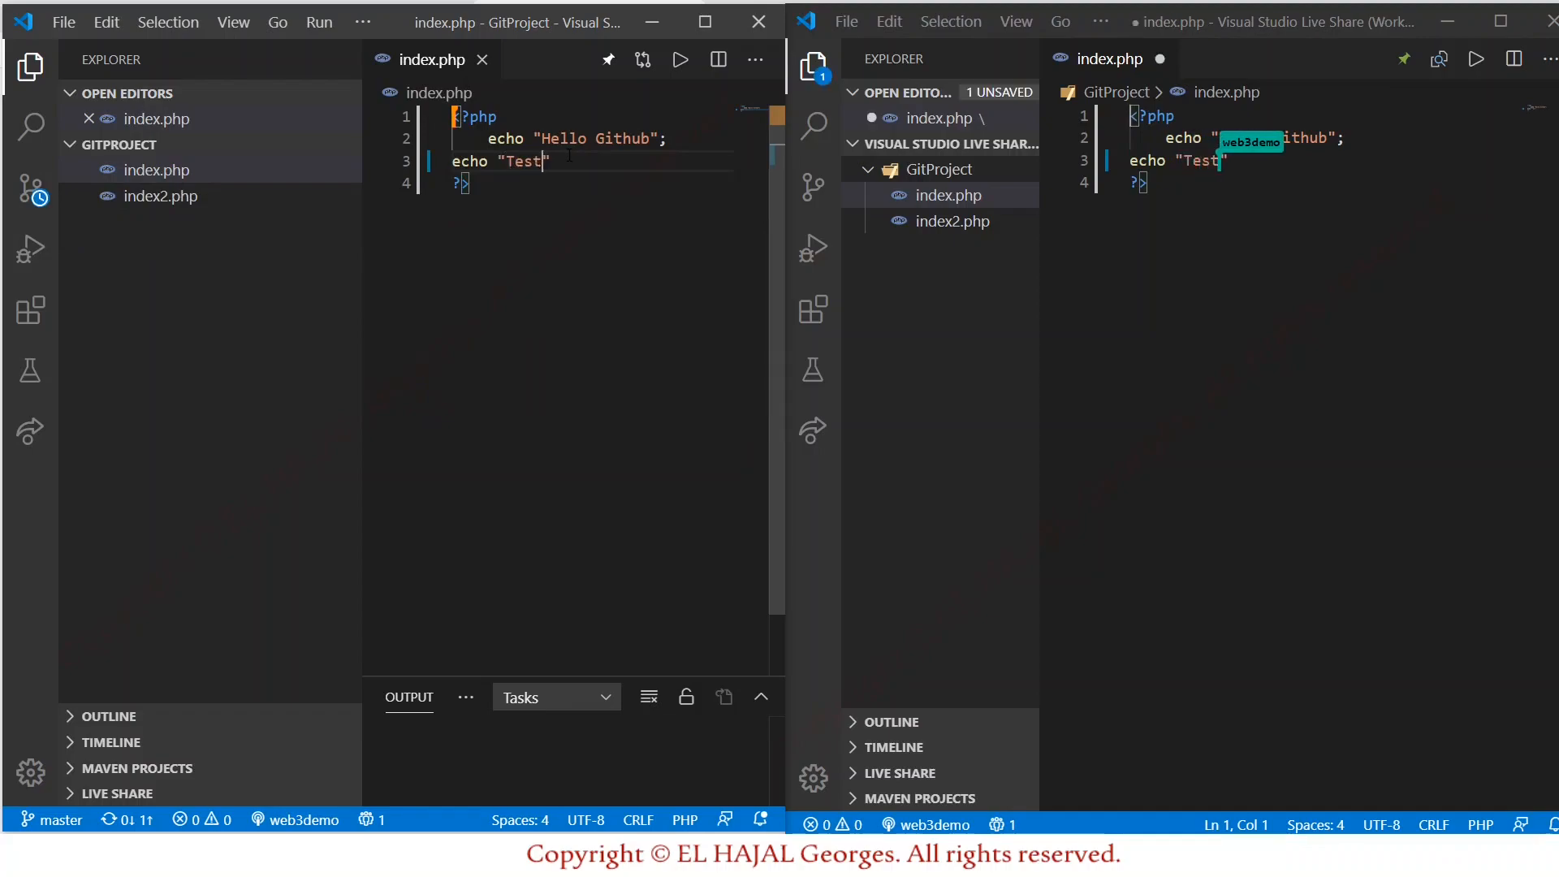
text(hare)
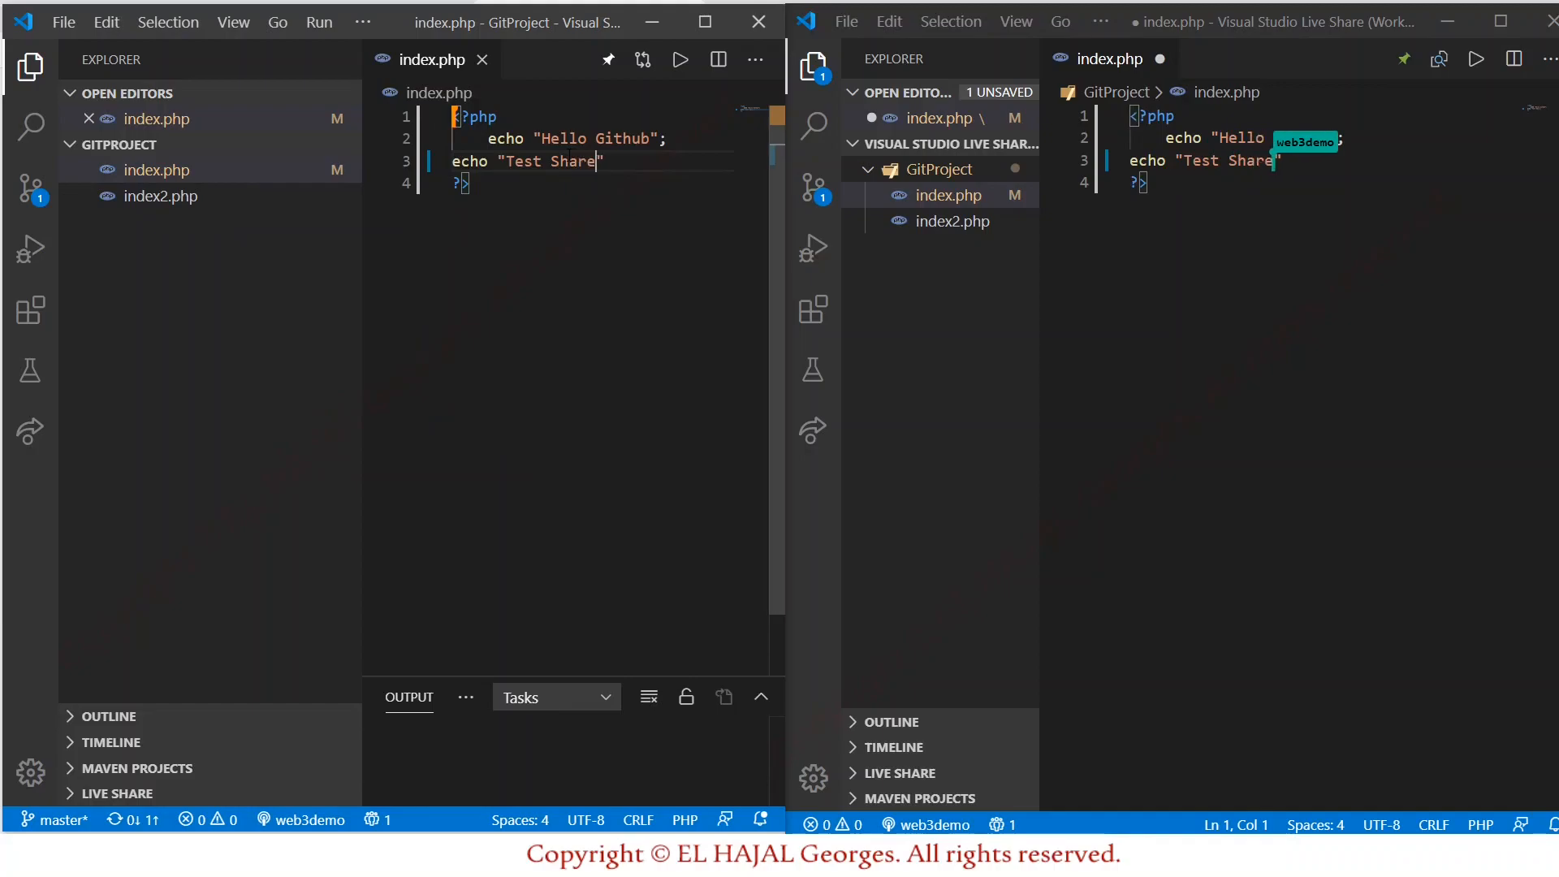
text(";)
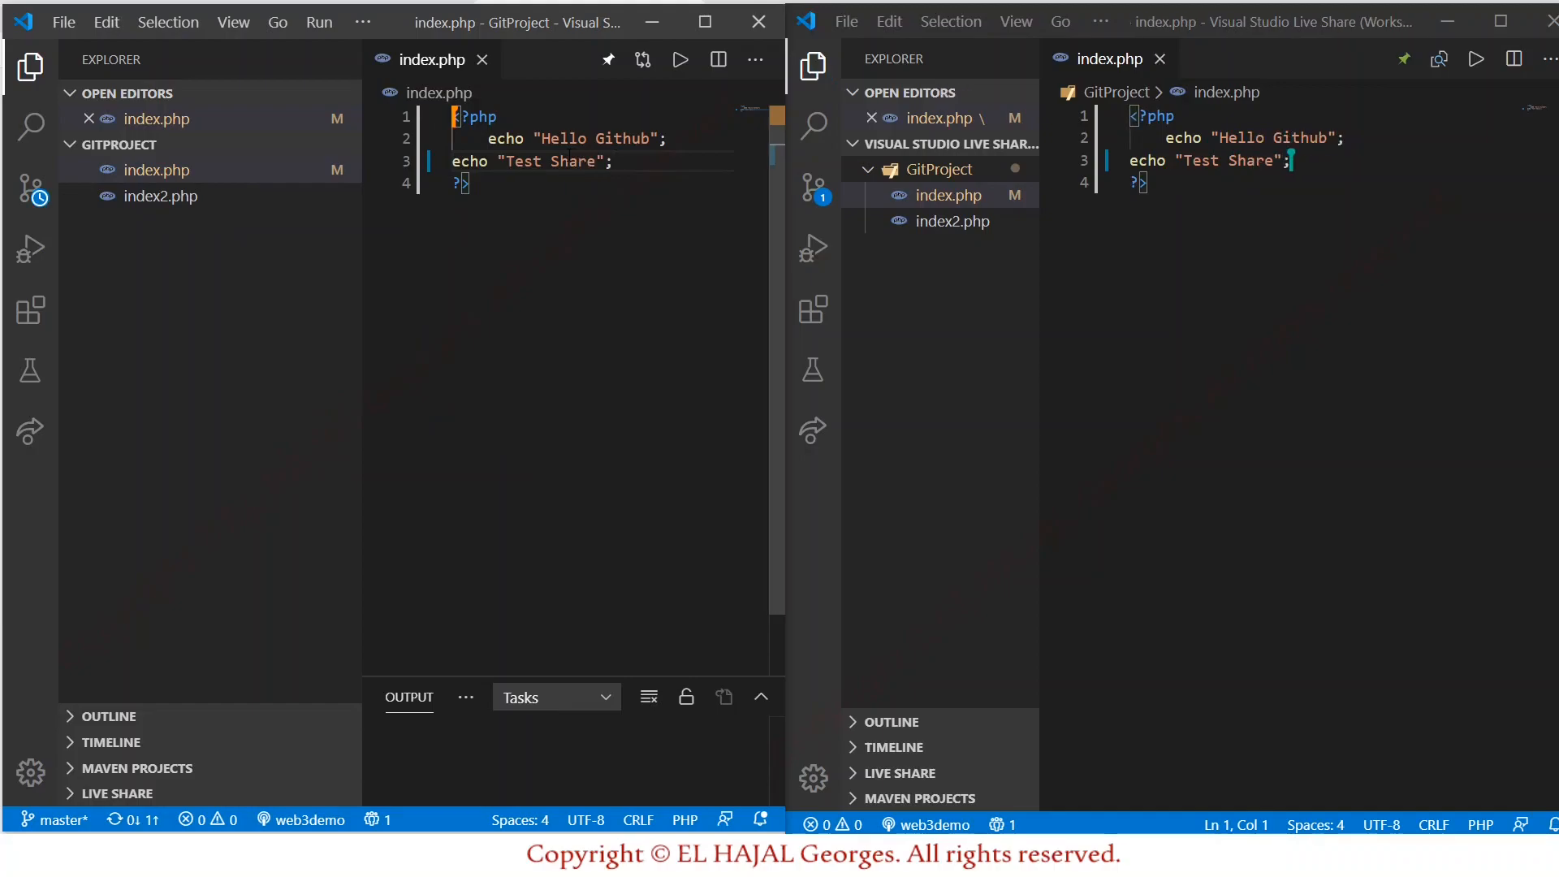
click(453, 160)
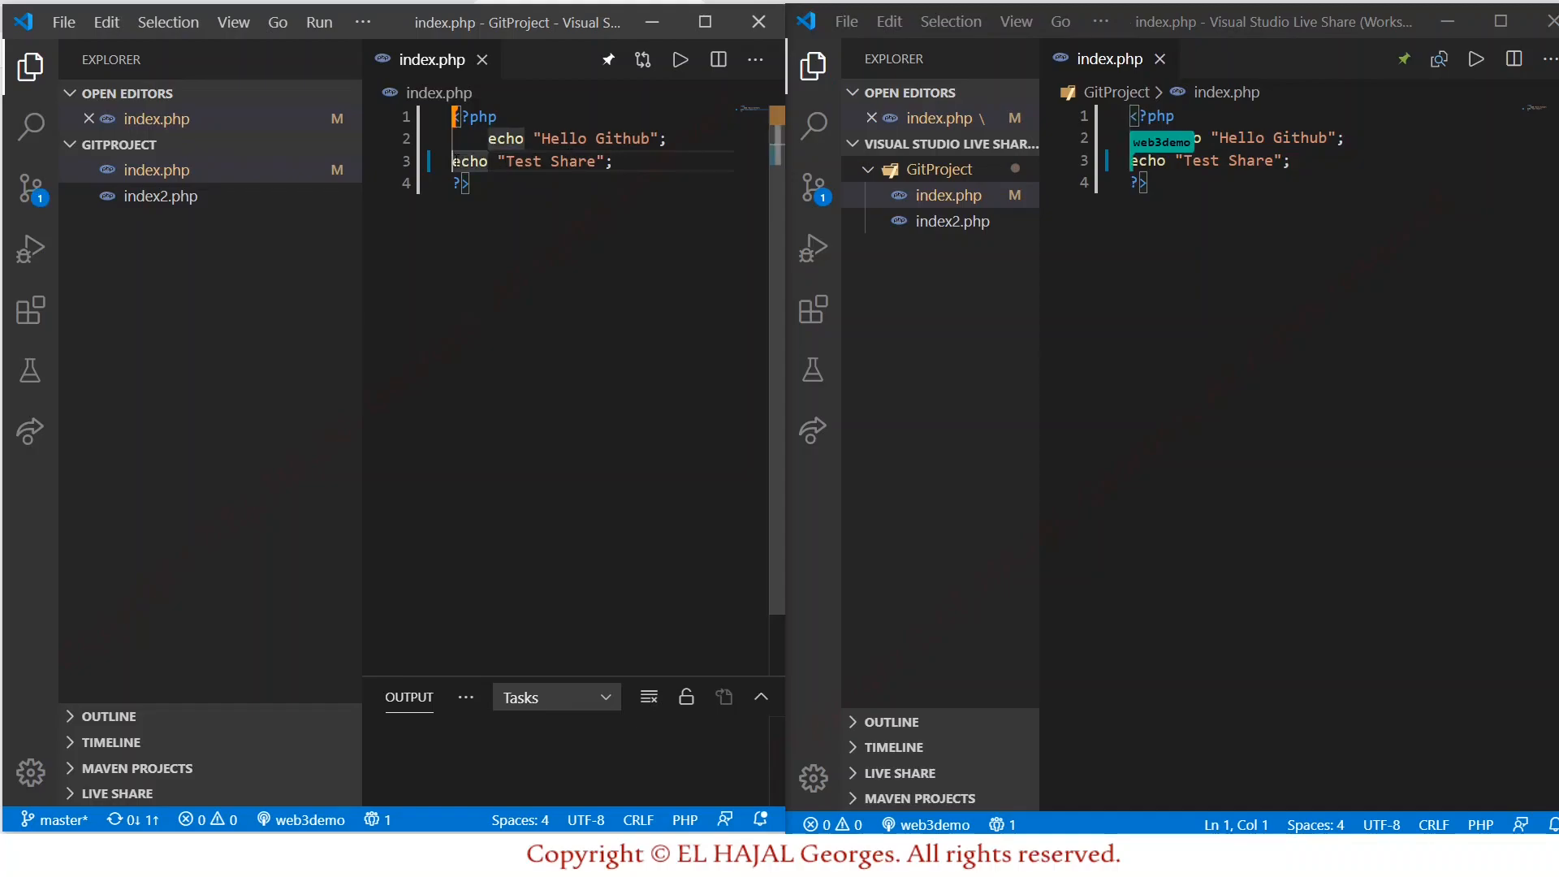
key(Tab)
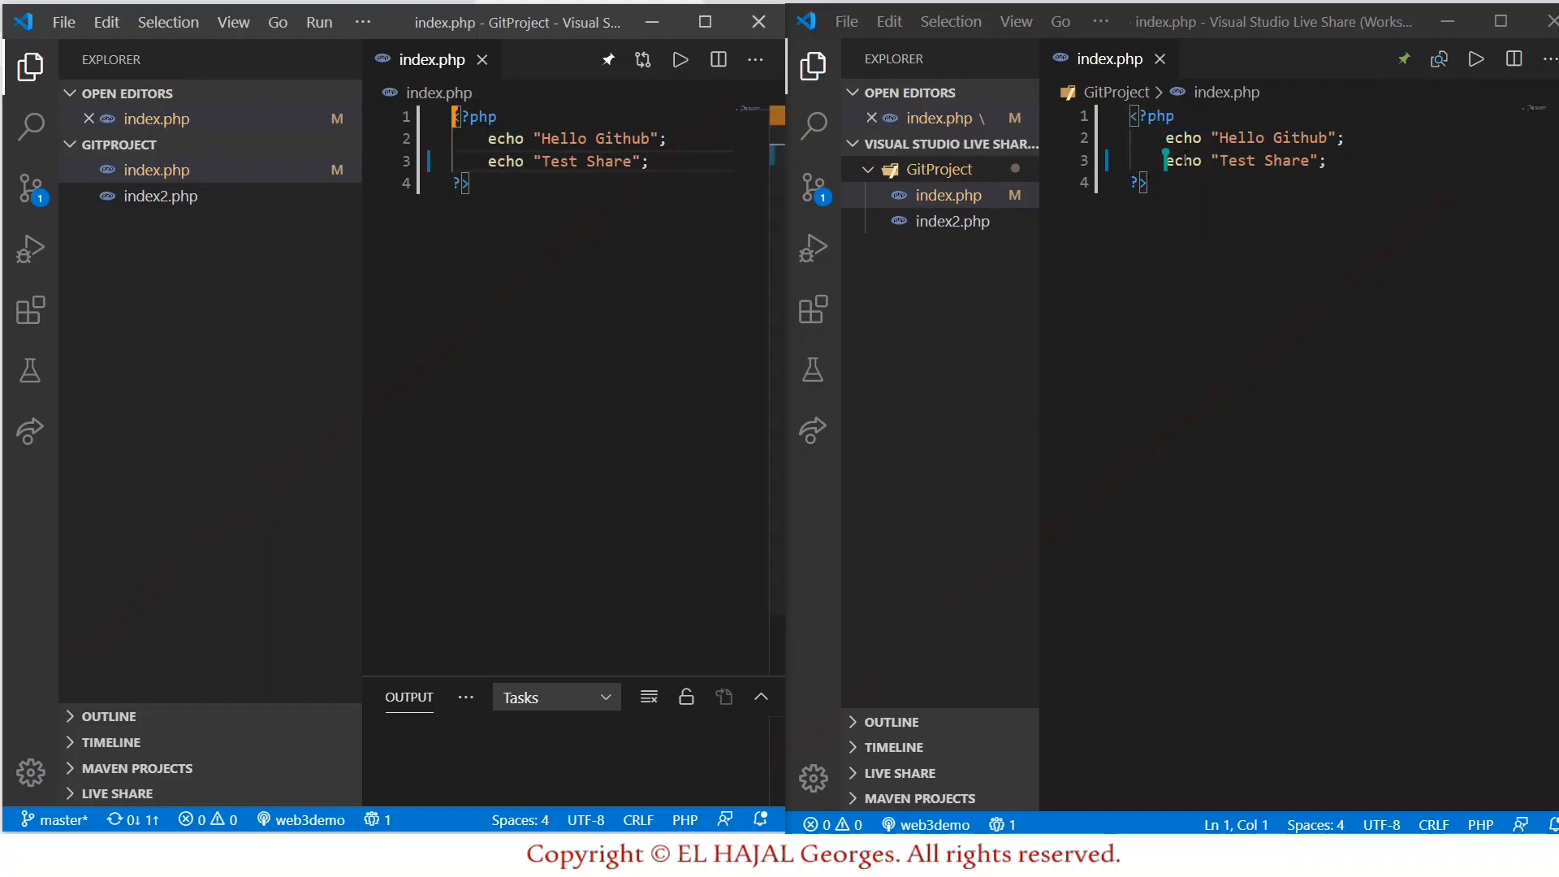
From the guest window, add echo "Invited ..."; as line 4 and save index.php.
click(1351, 158)
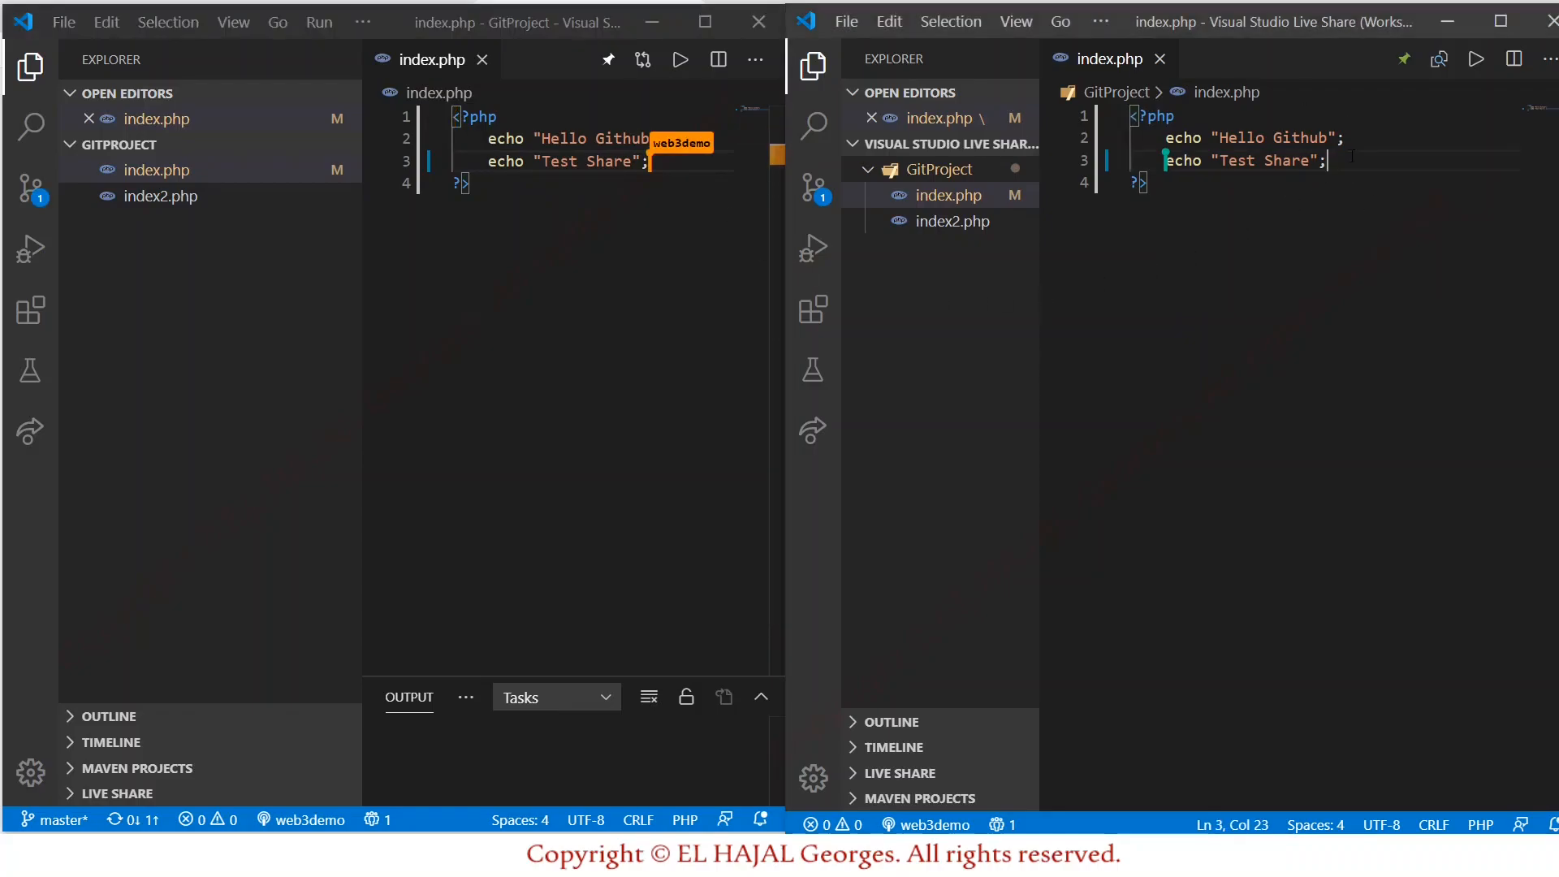
key(Return)
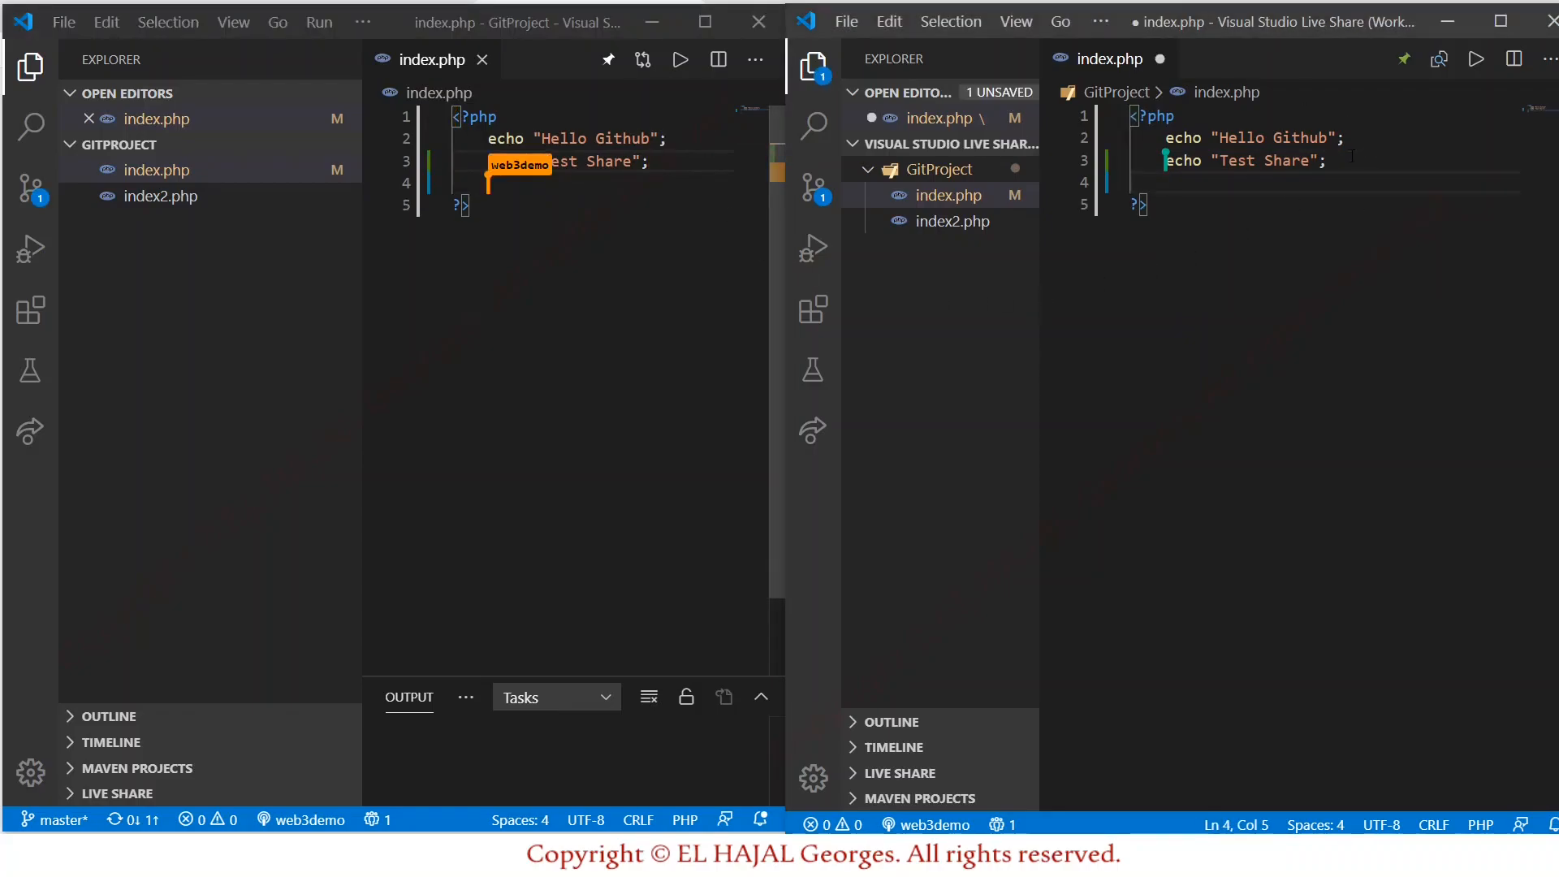
text(ec)
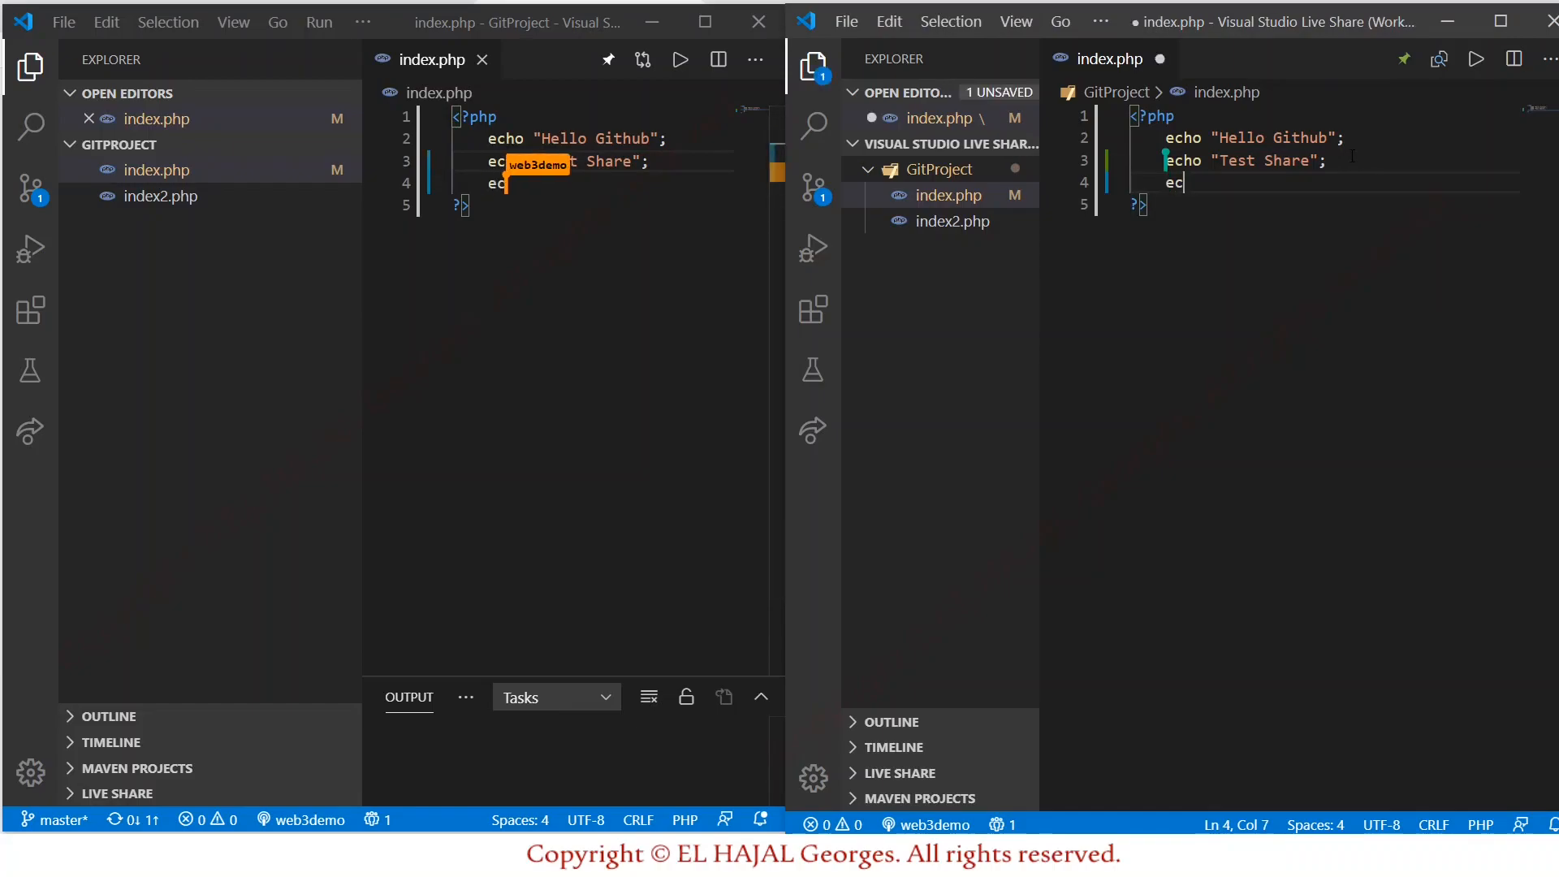
text(ho ")
key(ctrl+s)
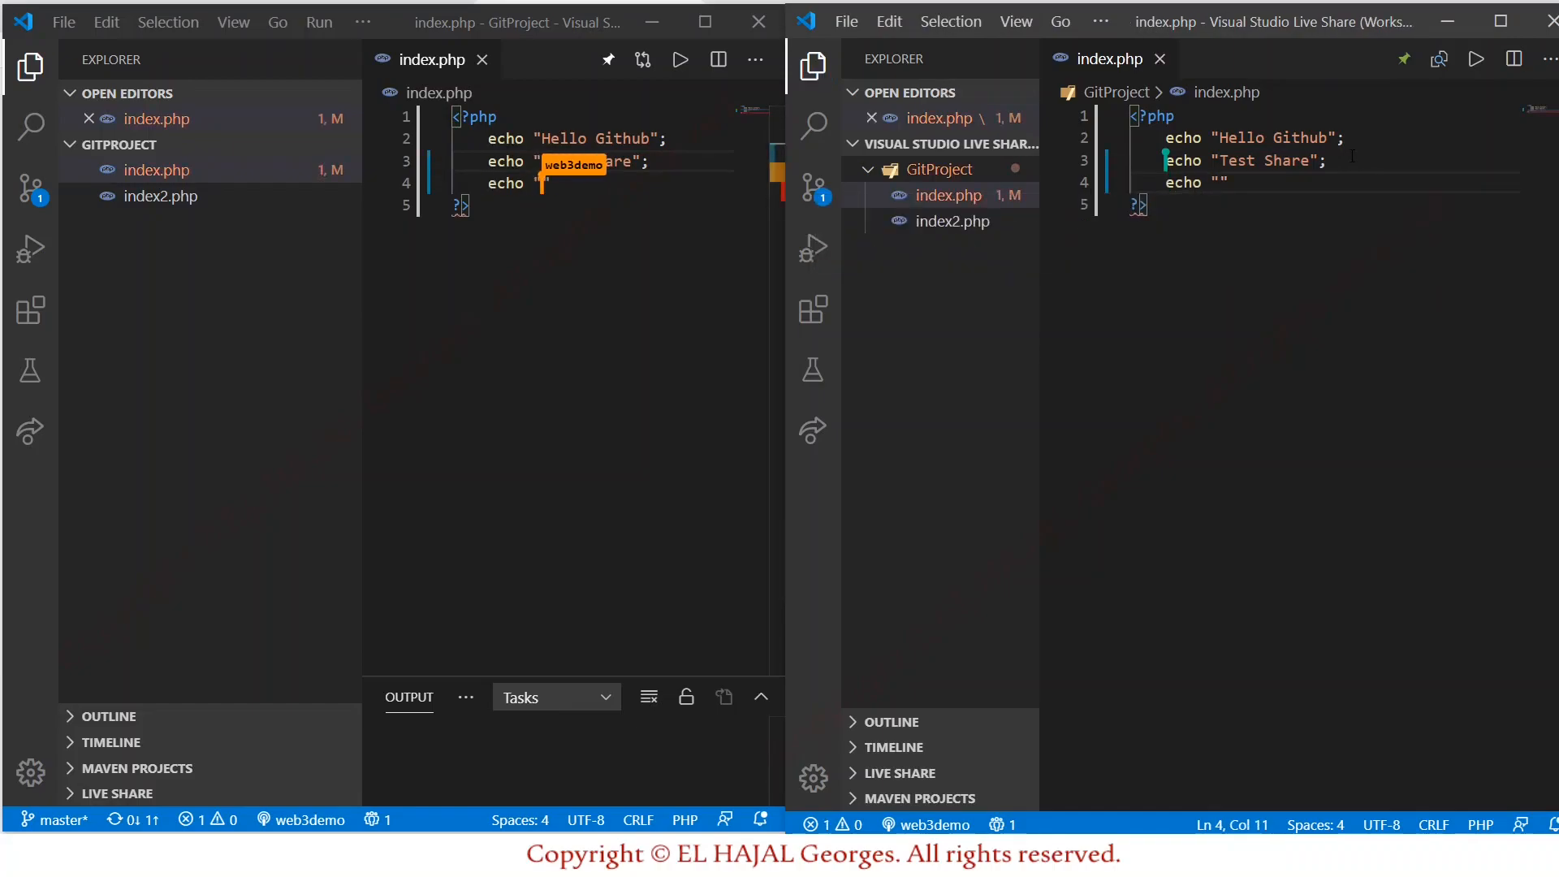
text(Invi)
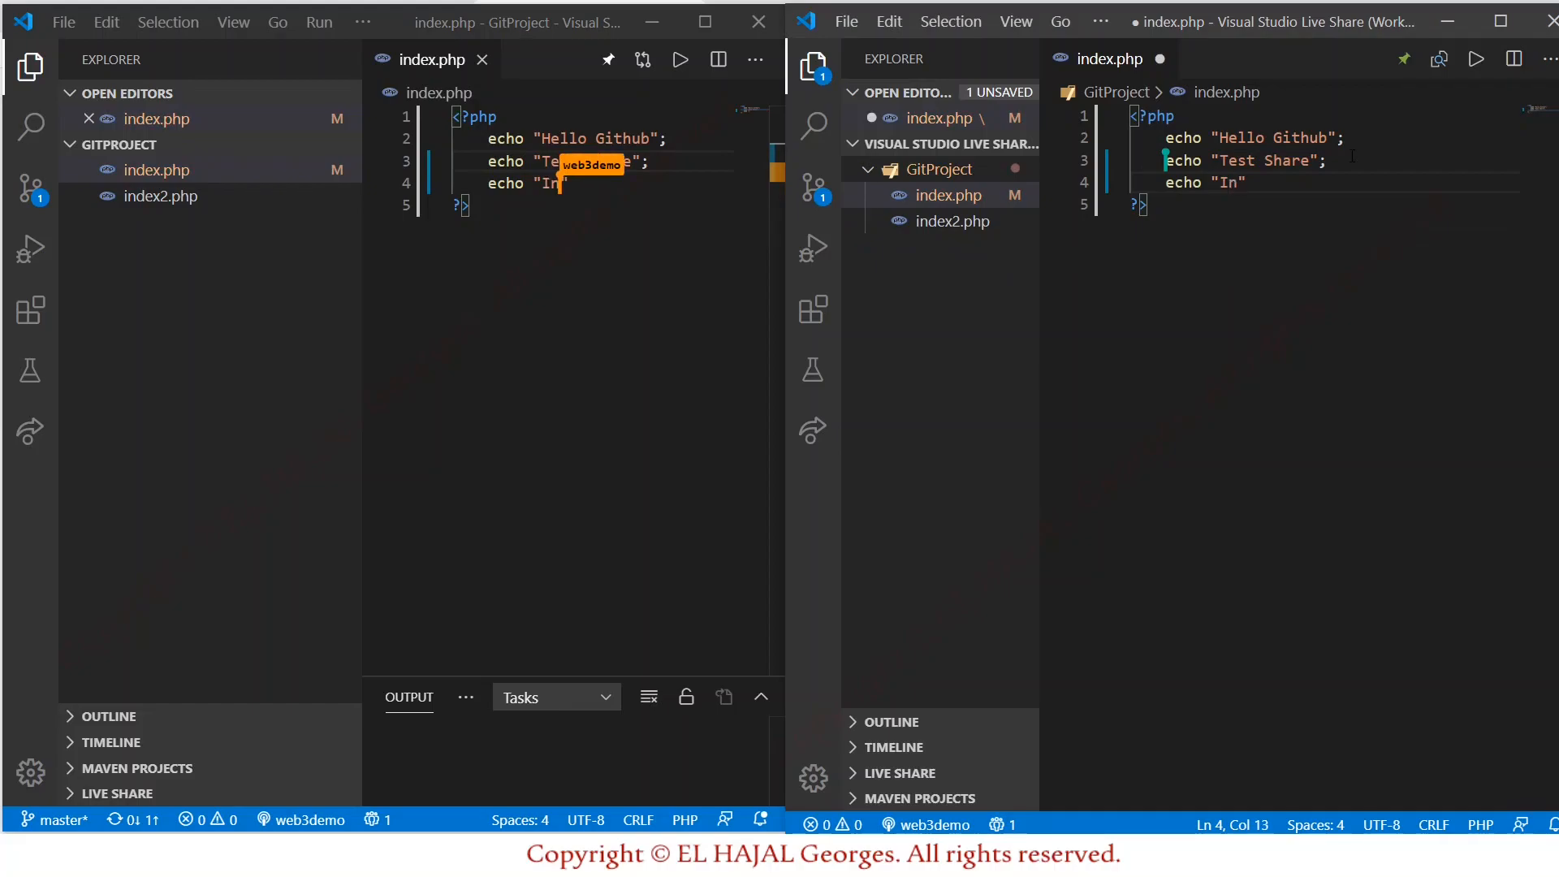
text(ted ...";)
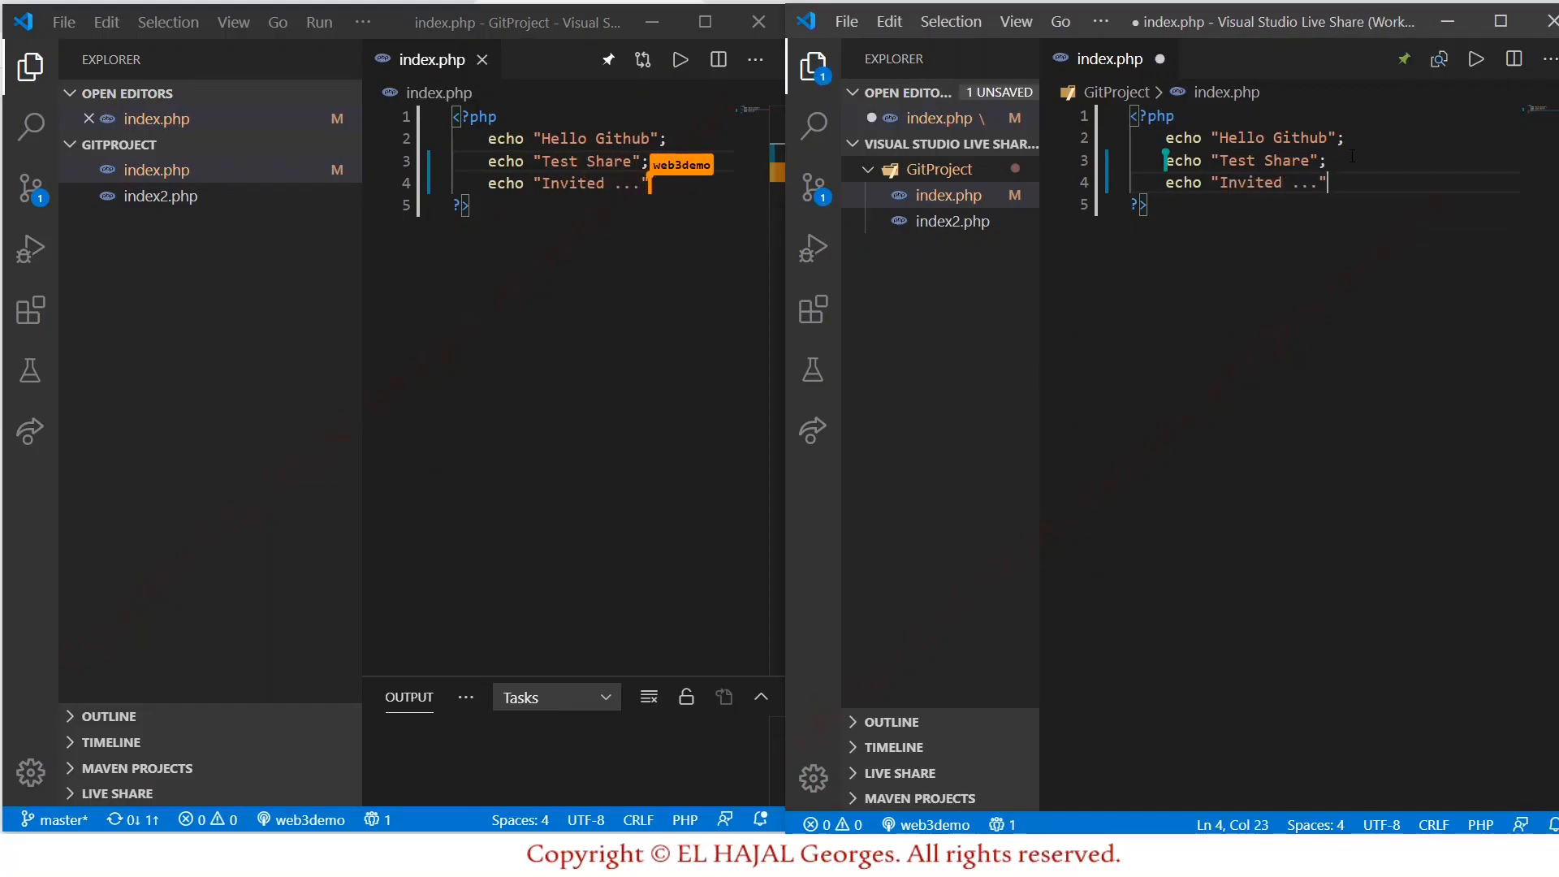
key(ctrl+s)
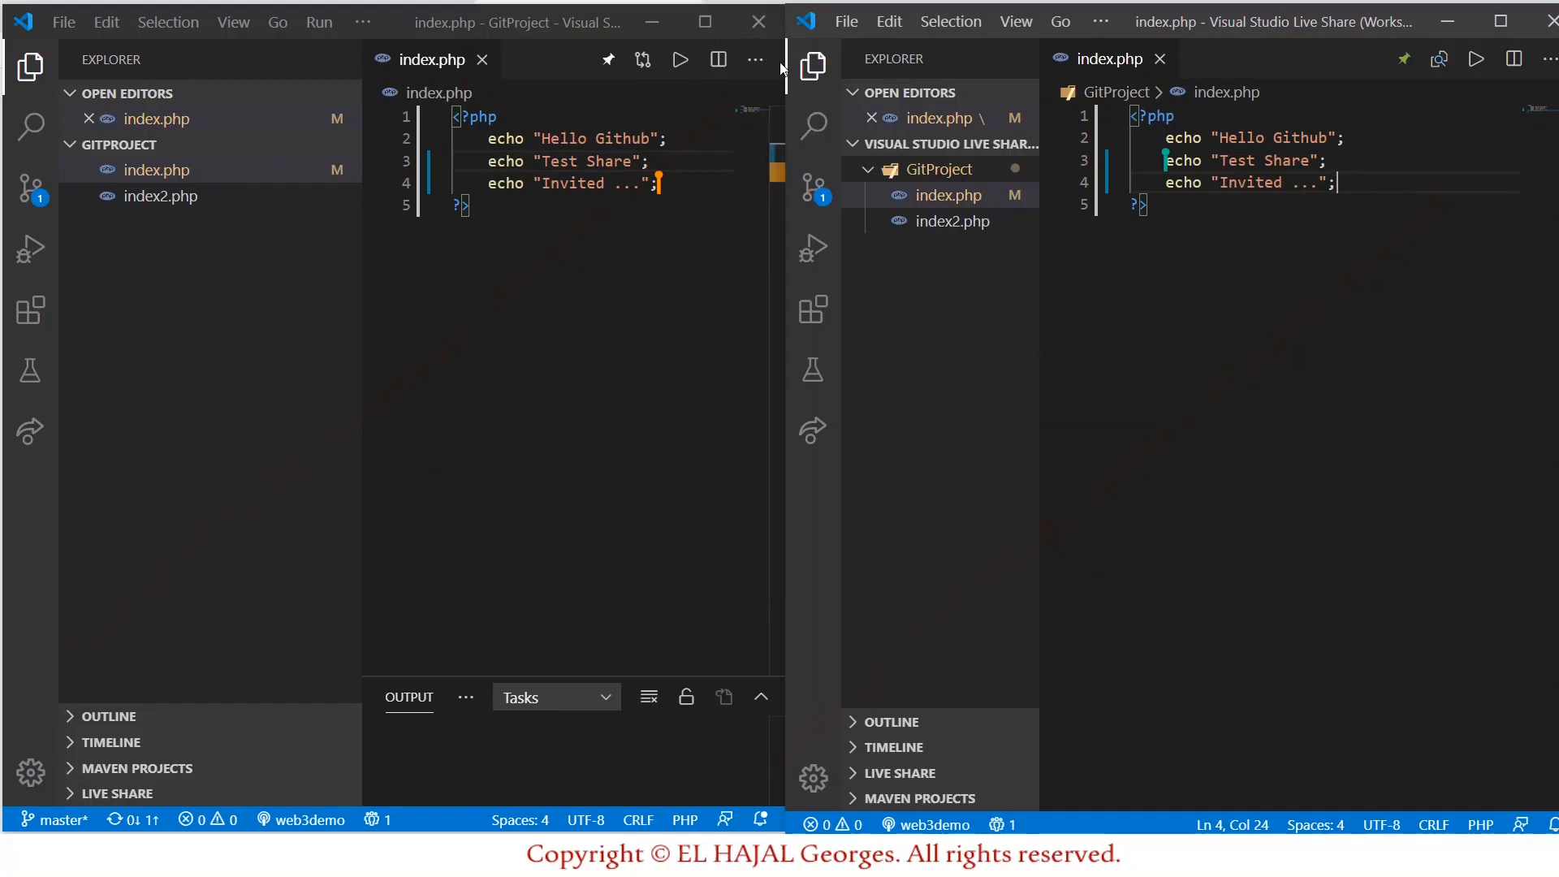
mouse_move(781, 69)
mouse_down()
mouse_move(764, 65)
mouse_move(781, 61)
mouse_up()
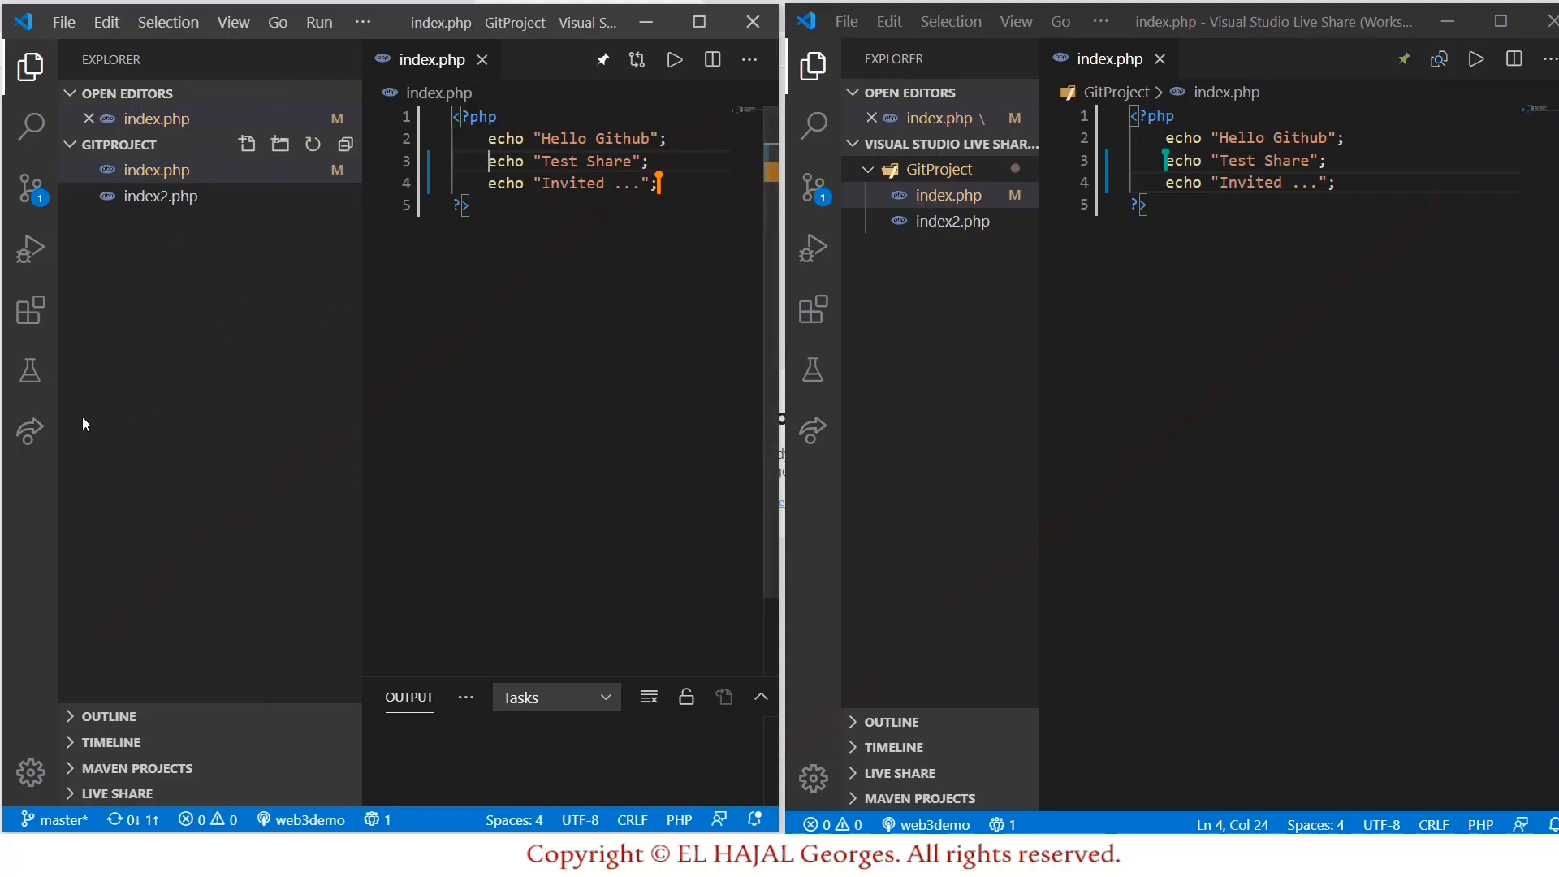
From the host's Live Share panel, share a PowerShell terminal with the guest as read/write.
click(36, 438)
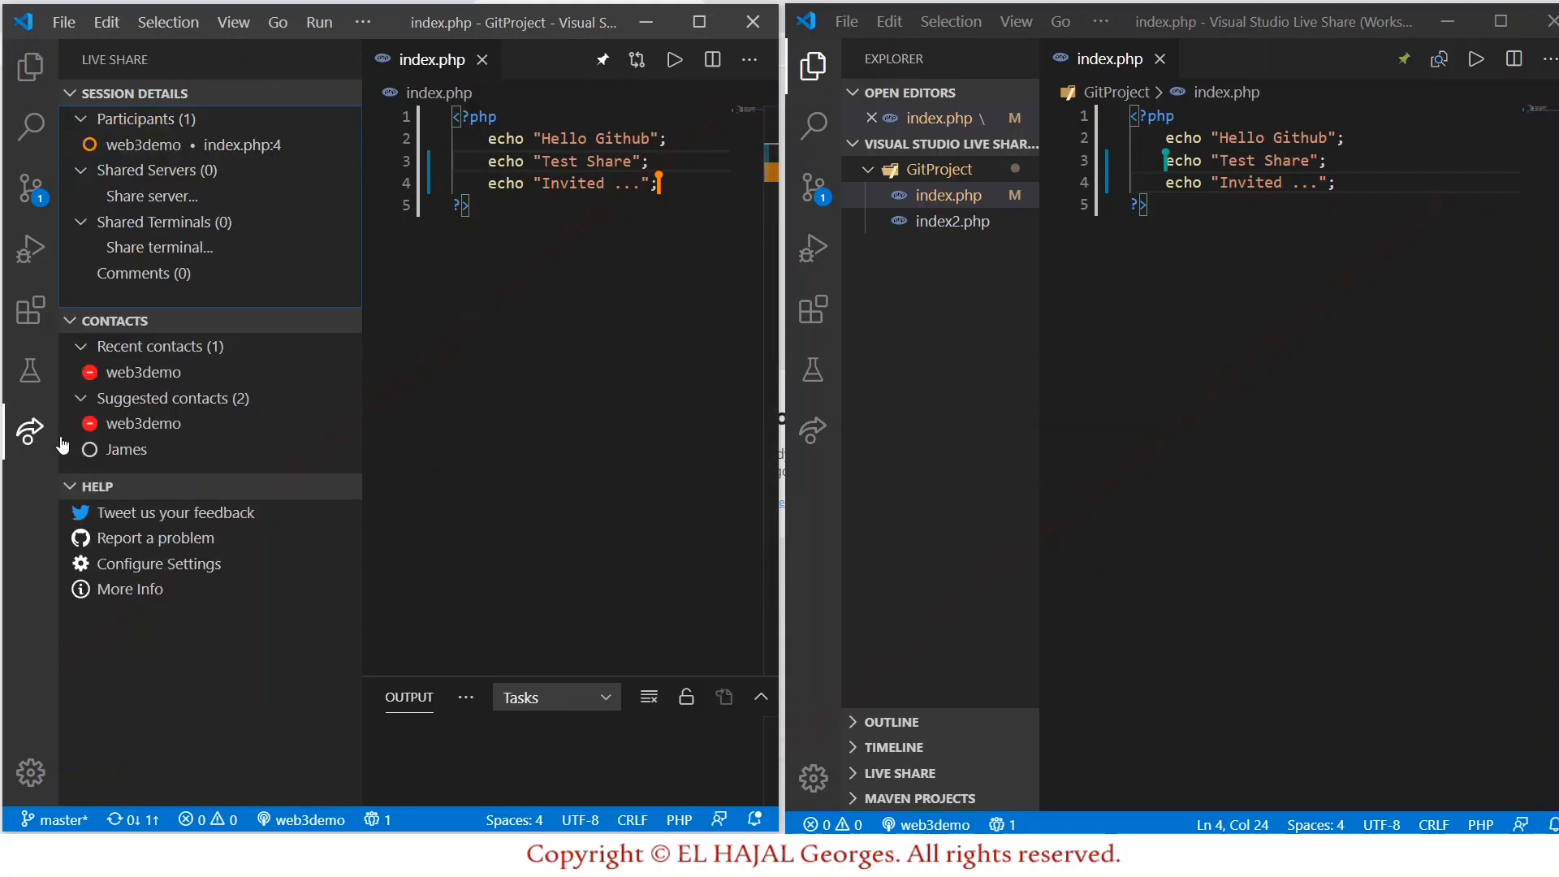
click(186, 250)
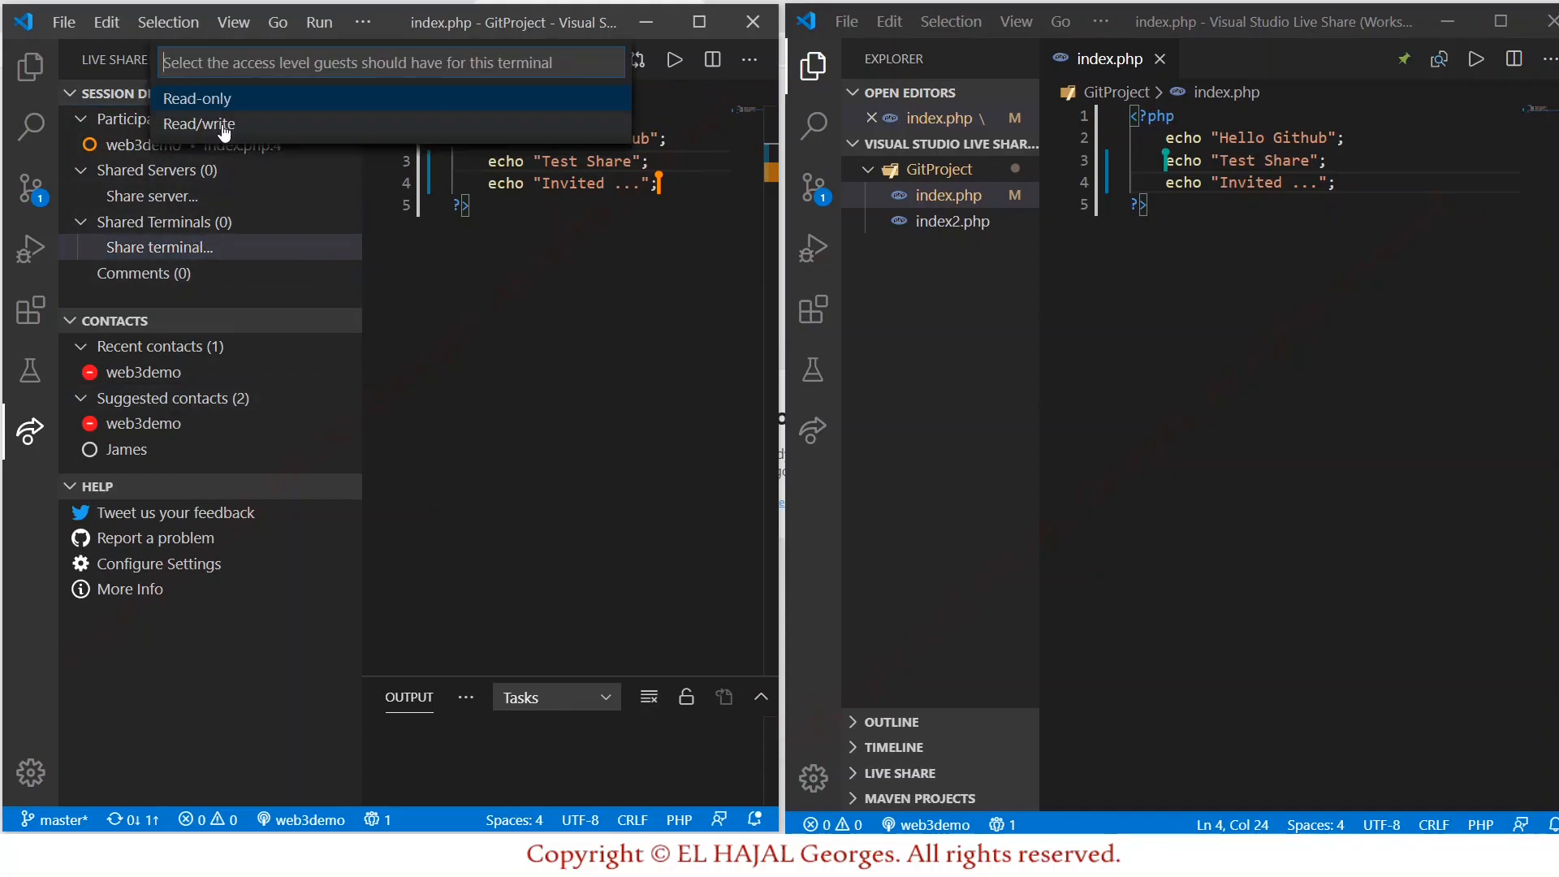
click(219, 124)
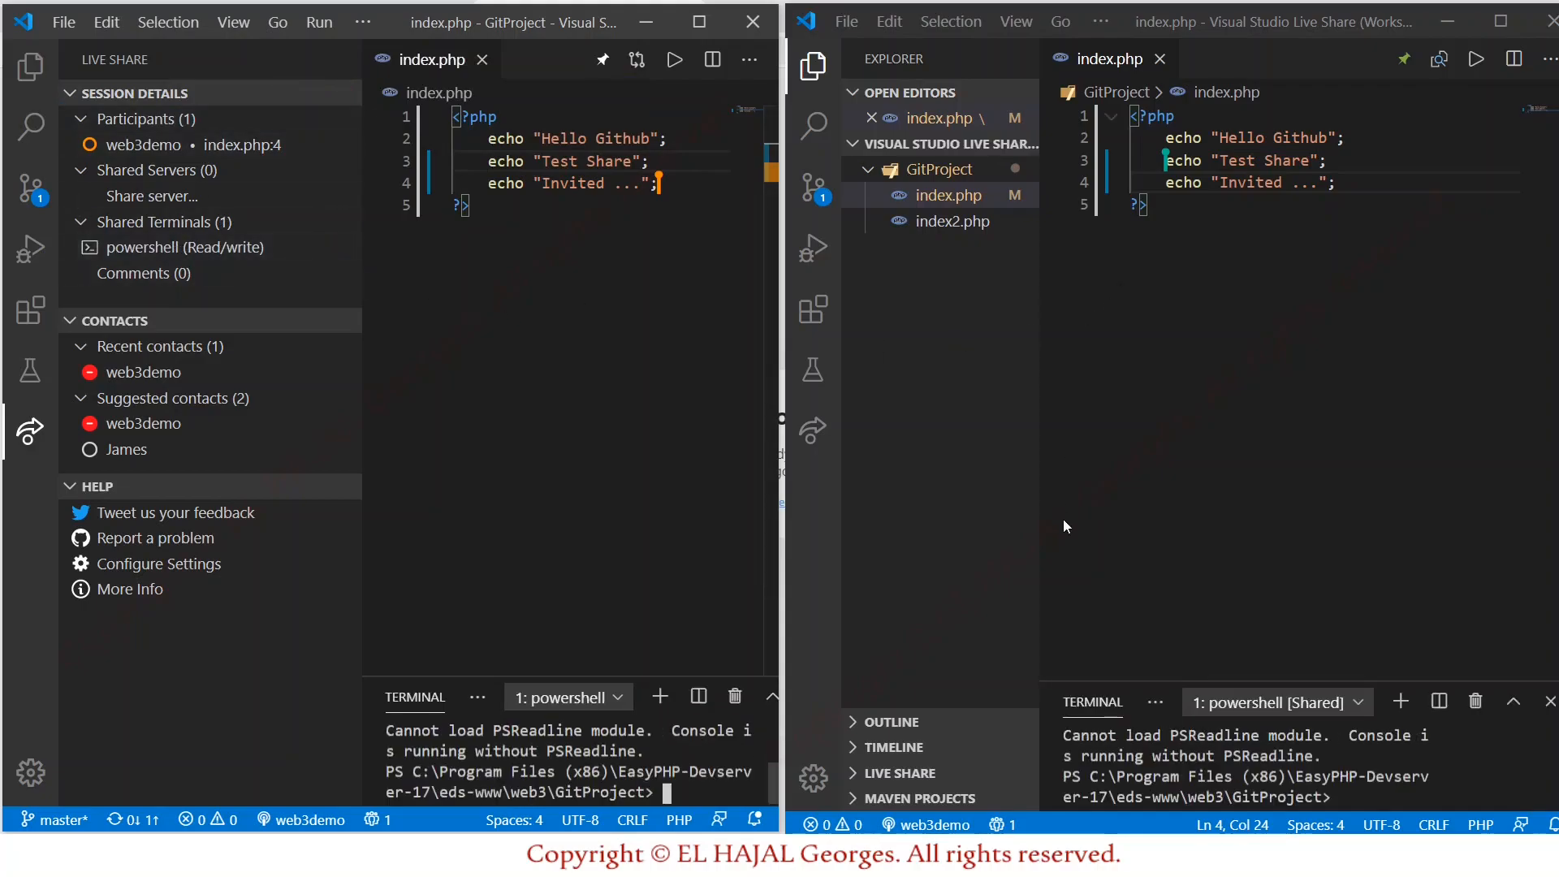
Enlarge the guest's terminal area, then stop sharing the PowerShell terminal from the host.
drag(1338, 682, 1336, 491)
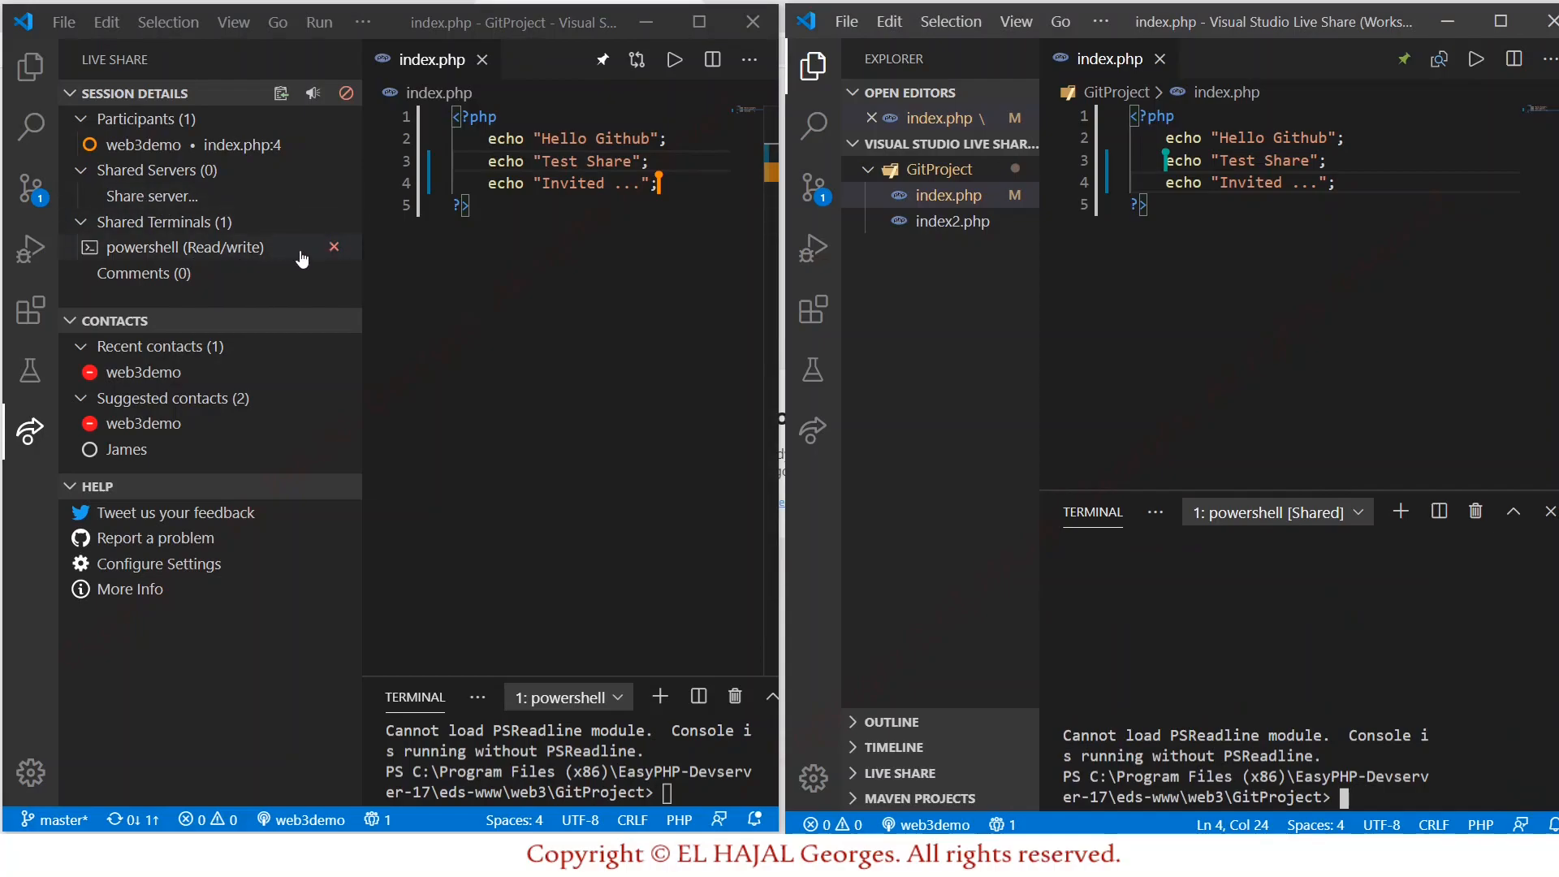
click(331, 252)
click(332, 248)
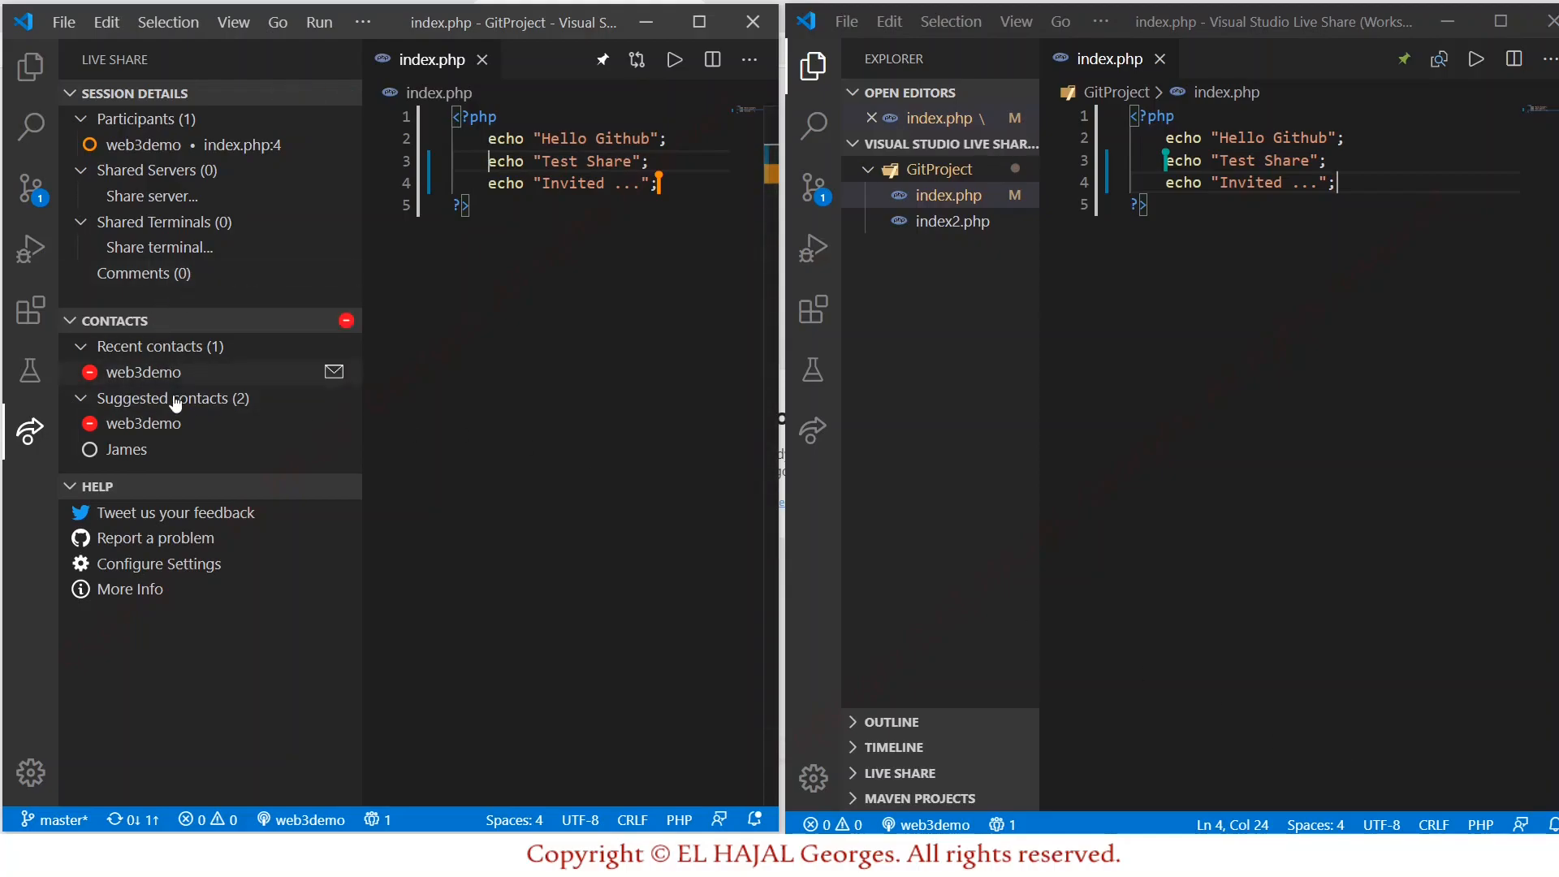
Open the 30 Live Share settings in a maximized host window, scroll through them, then show Explorer.
click(183, 566)
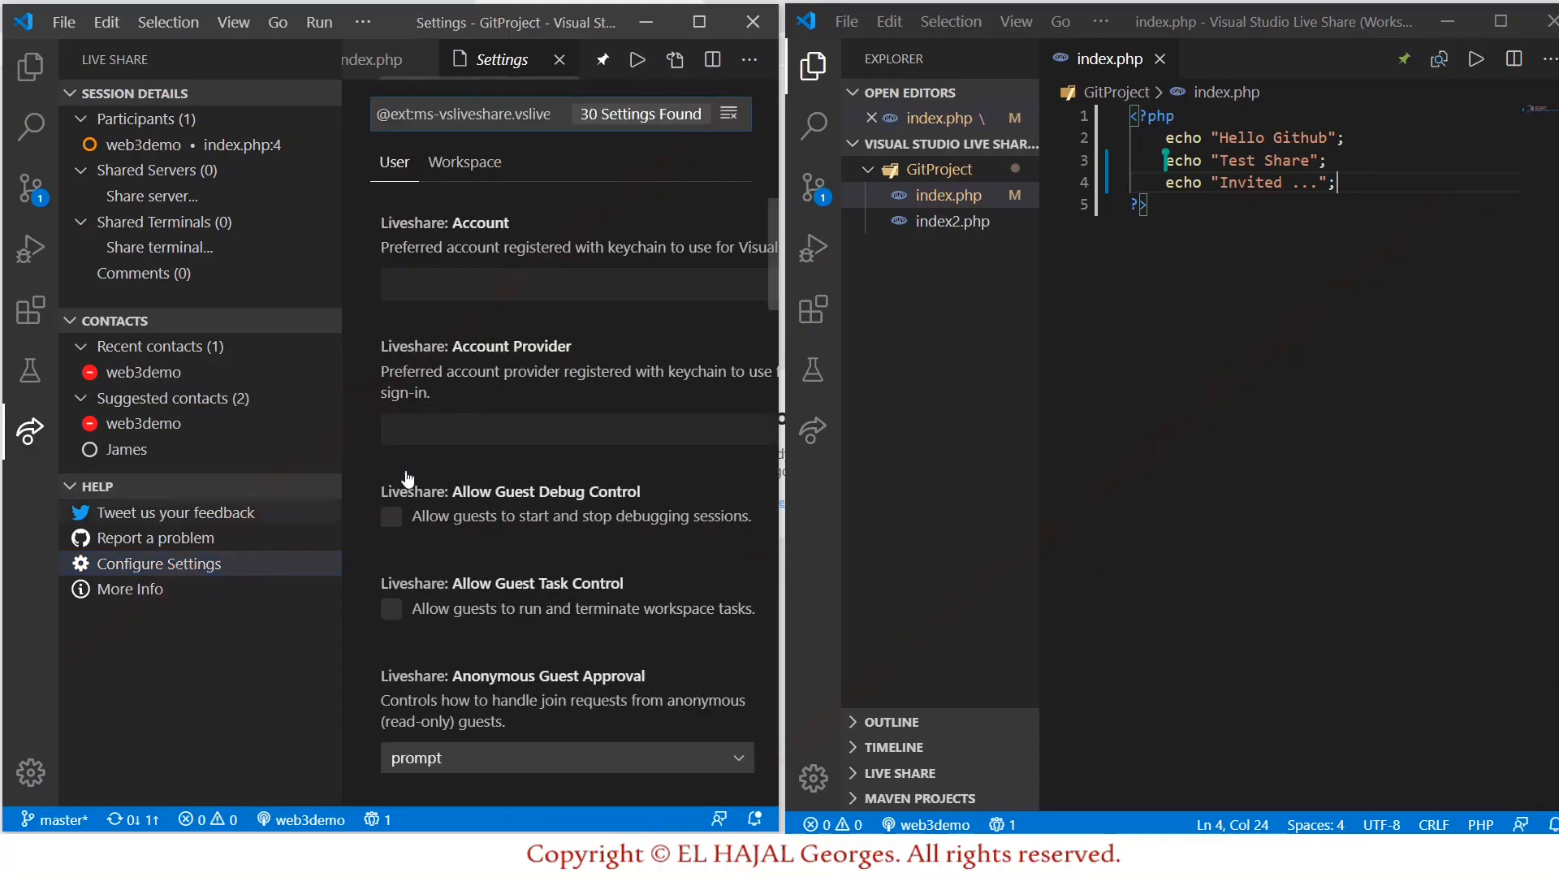
click(699, 22)
scroll(827, 443, down, 5)
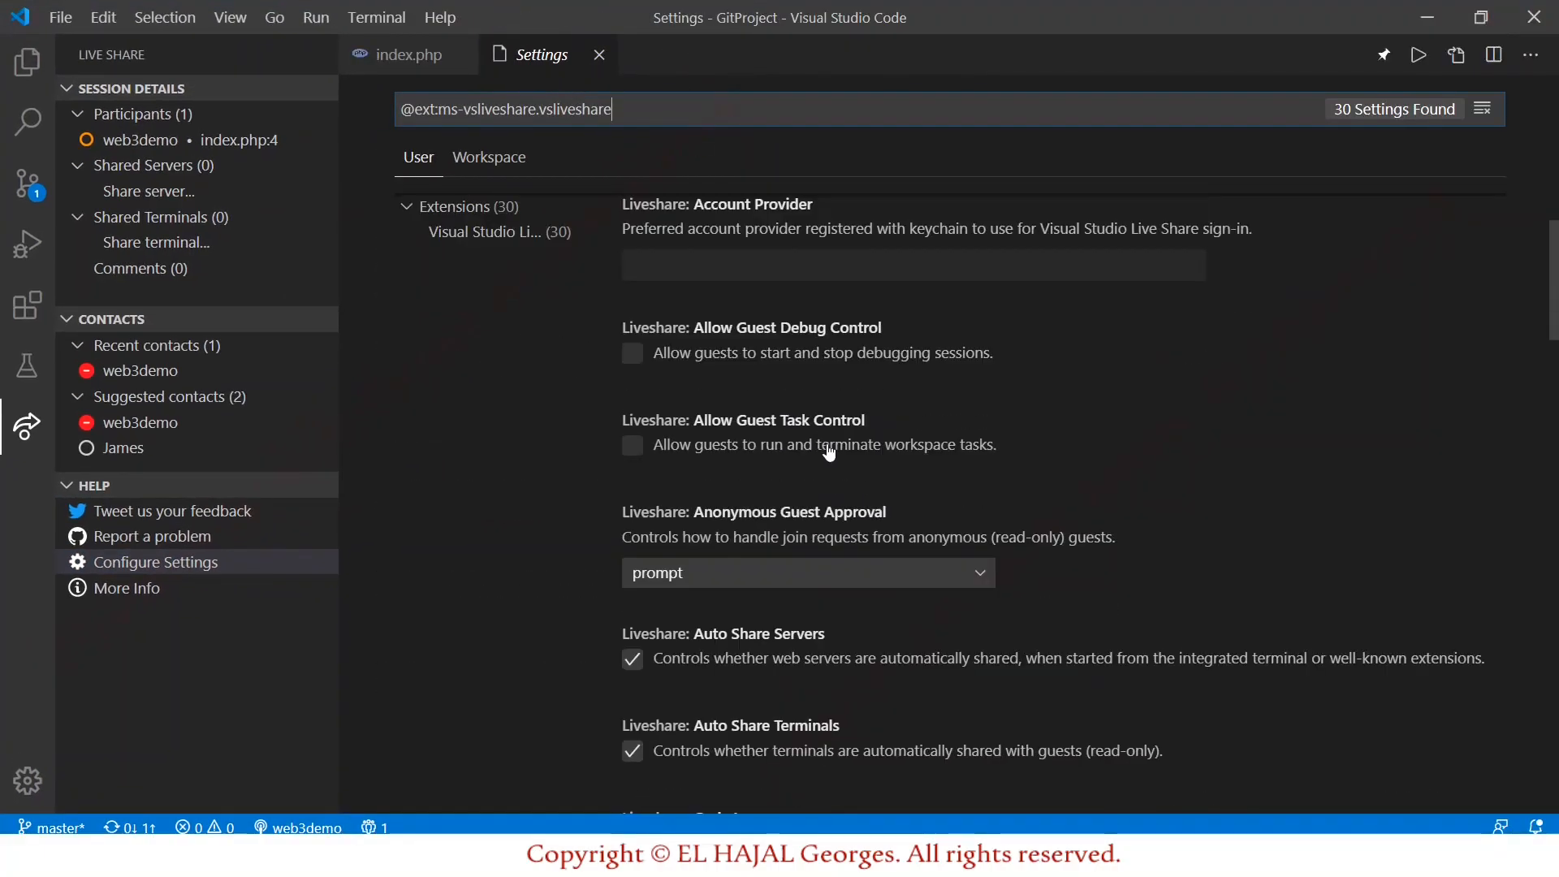
scroll(828, 446, down, 4)
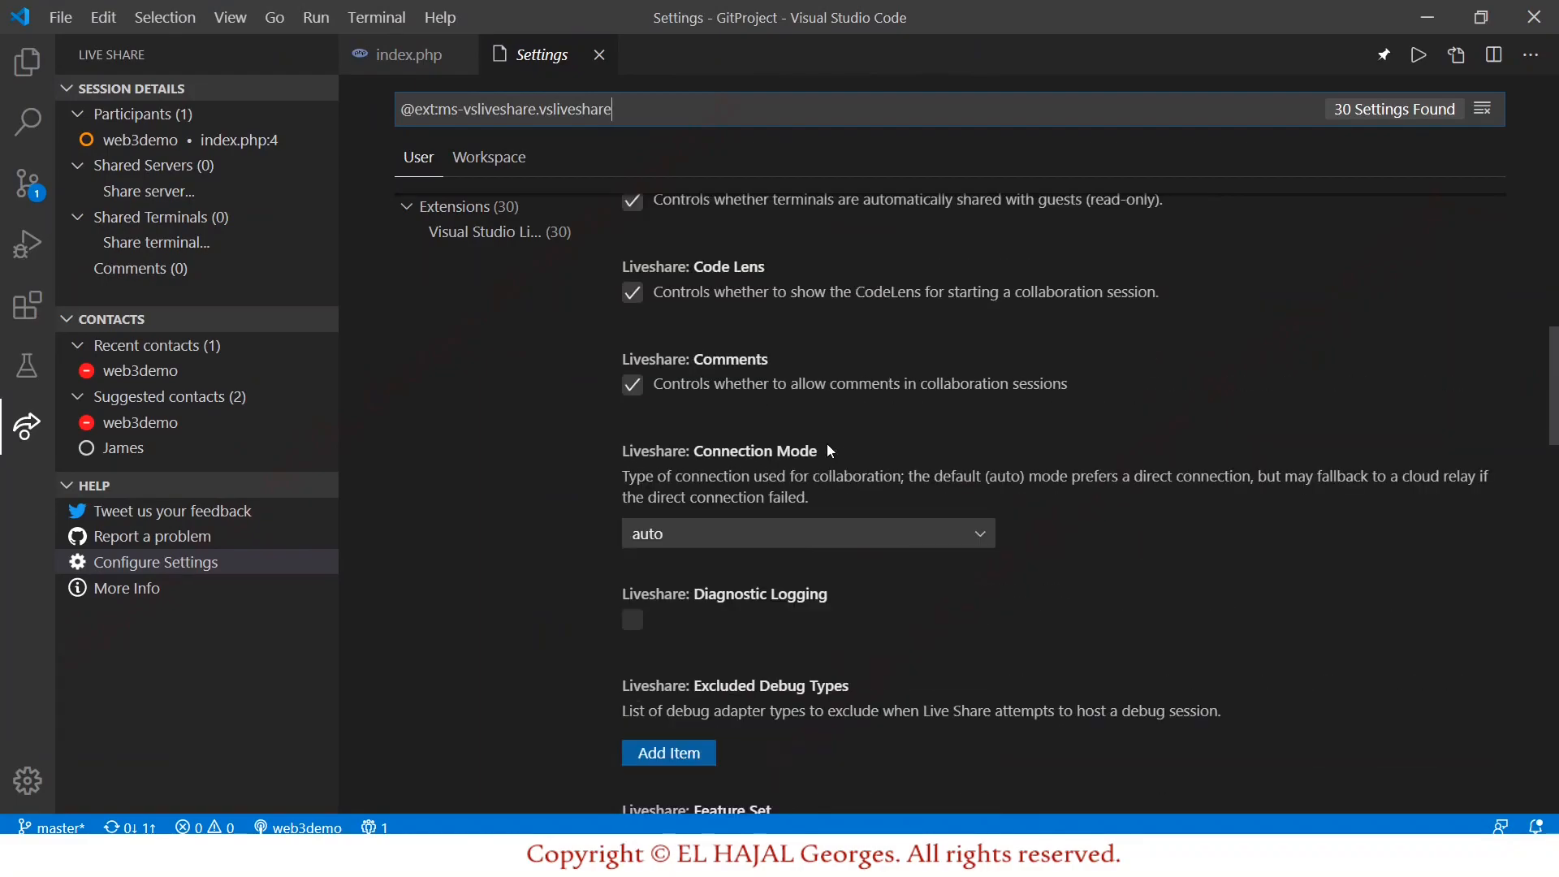
scroll(829, 447, down, 3)
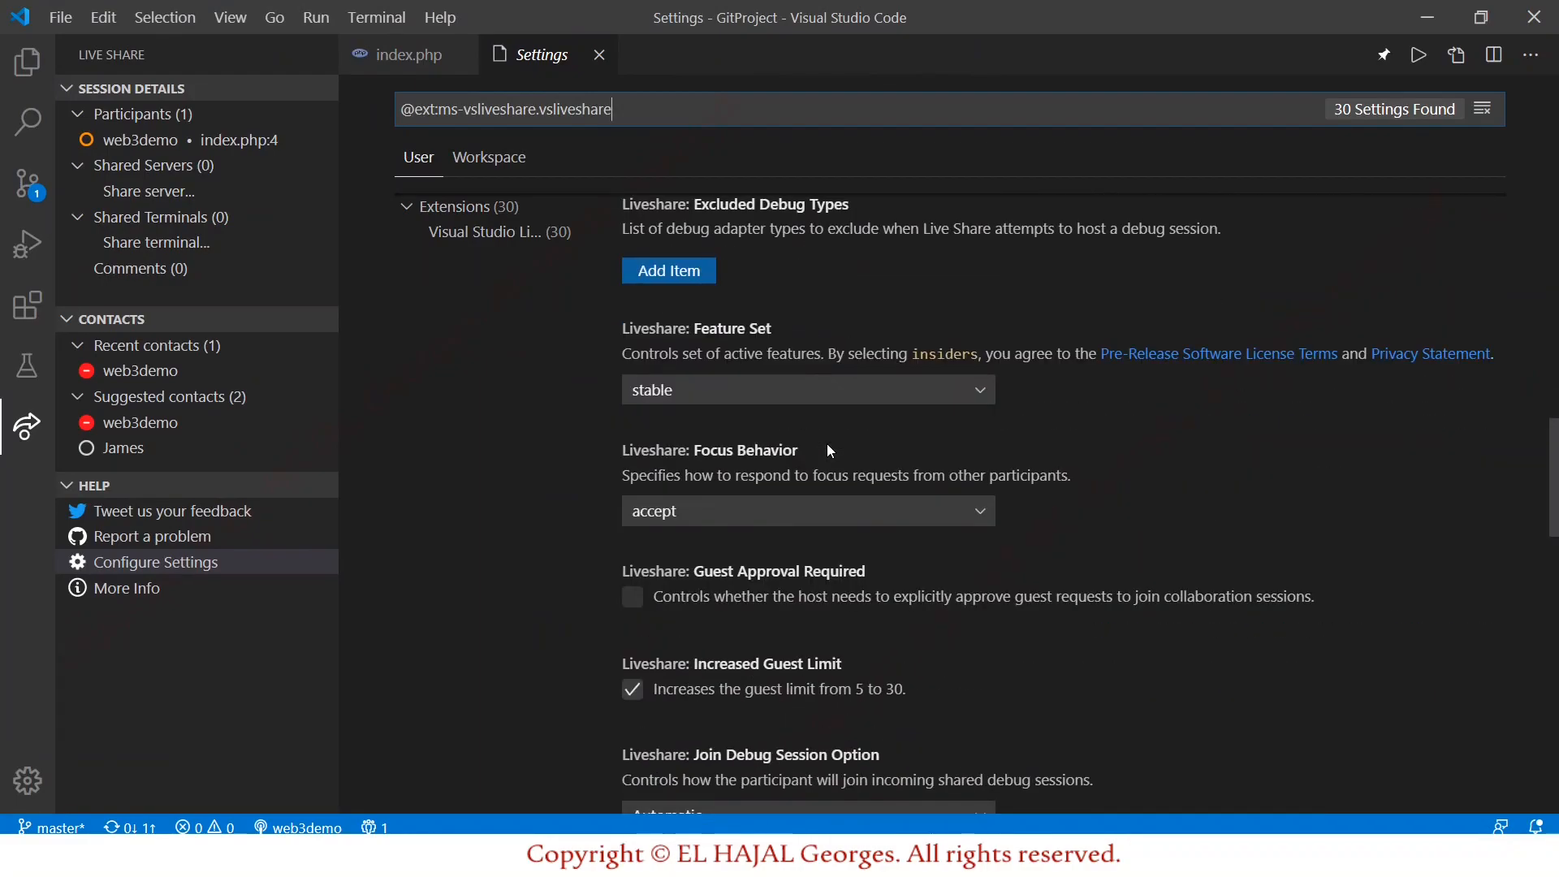
scroll(828, 447, down, 2)
scroll(828, 447, down, 3)
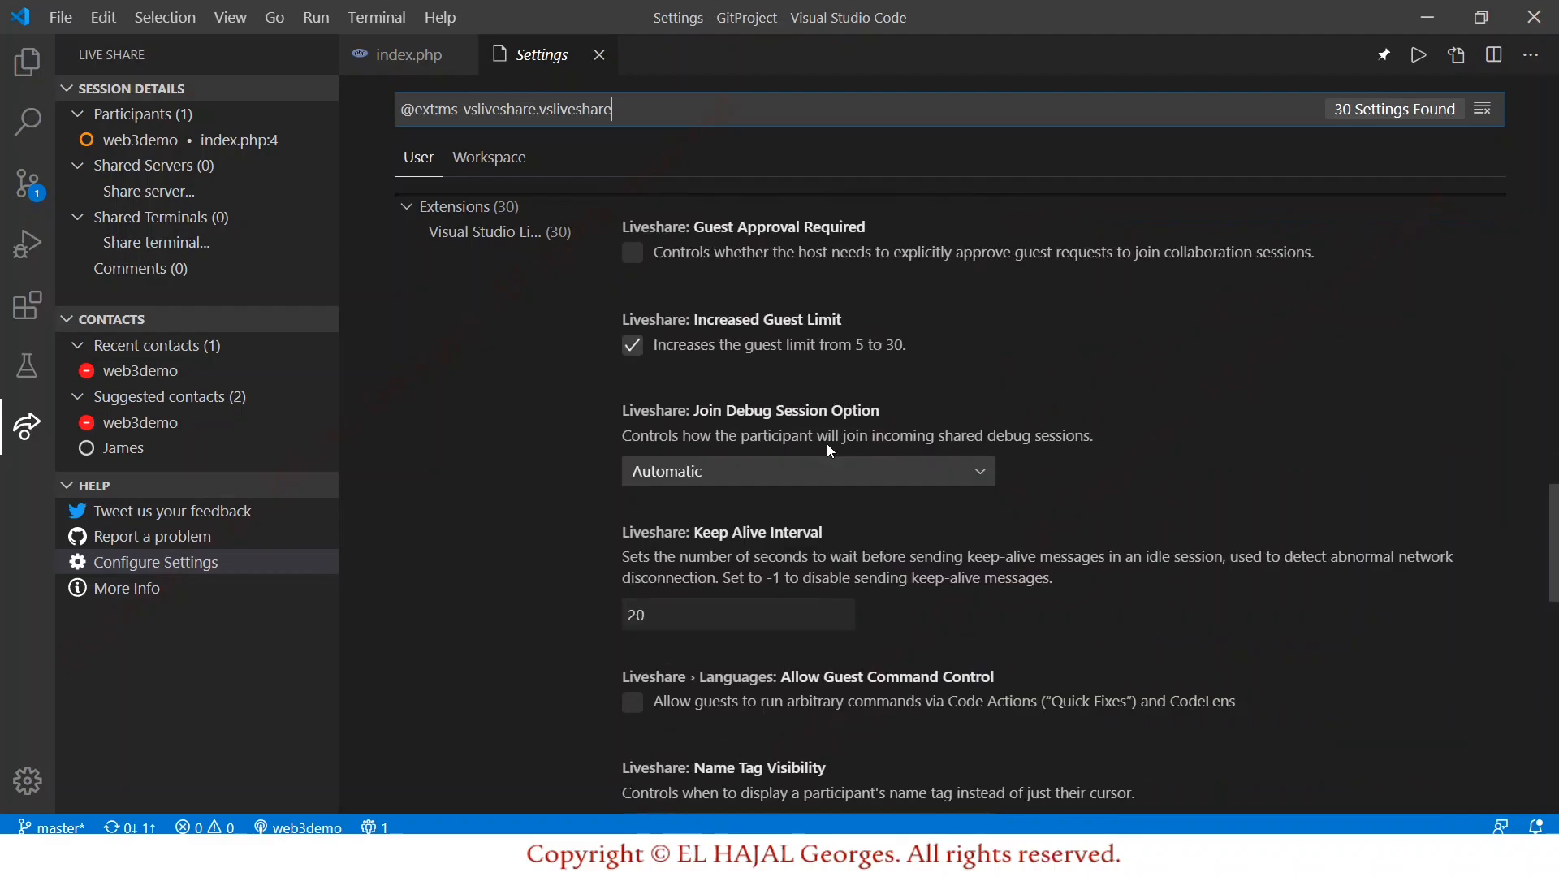
scroll(826, 443, down, 1)
scroll(827, 443, down, 5)
scroll(827, 443, down, 4)
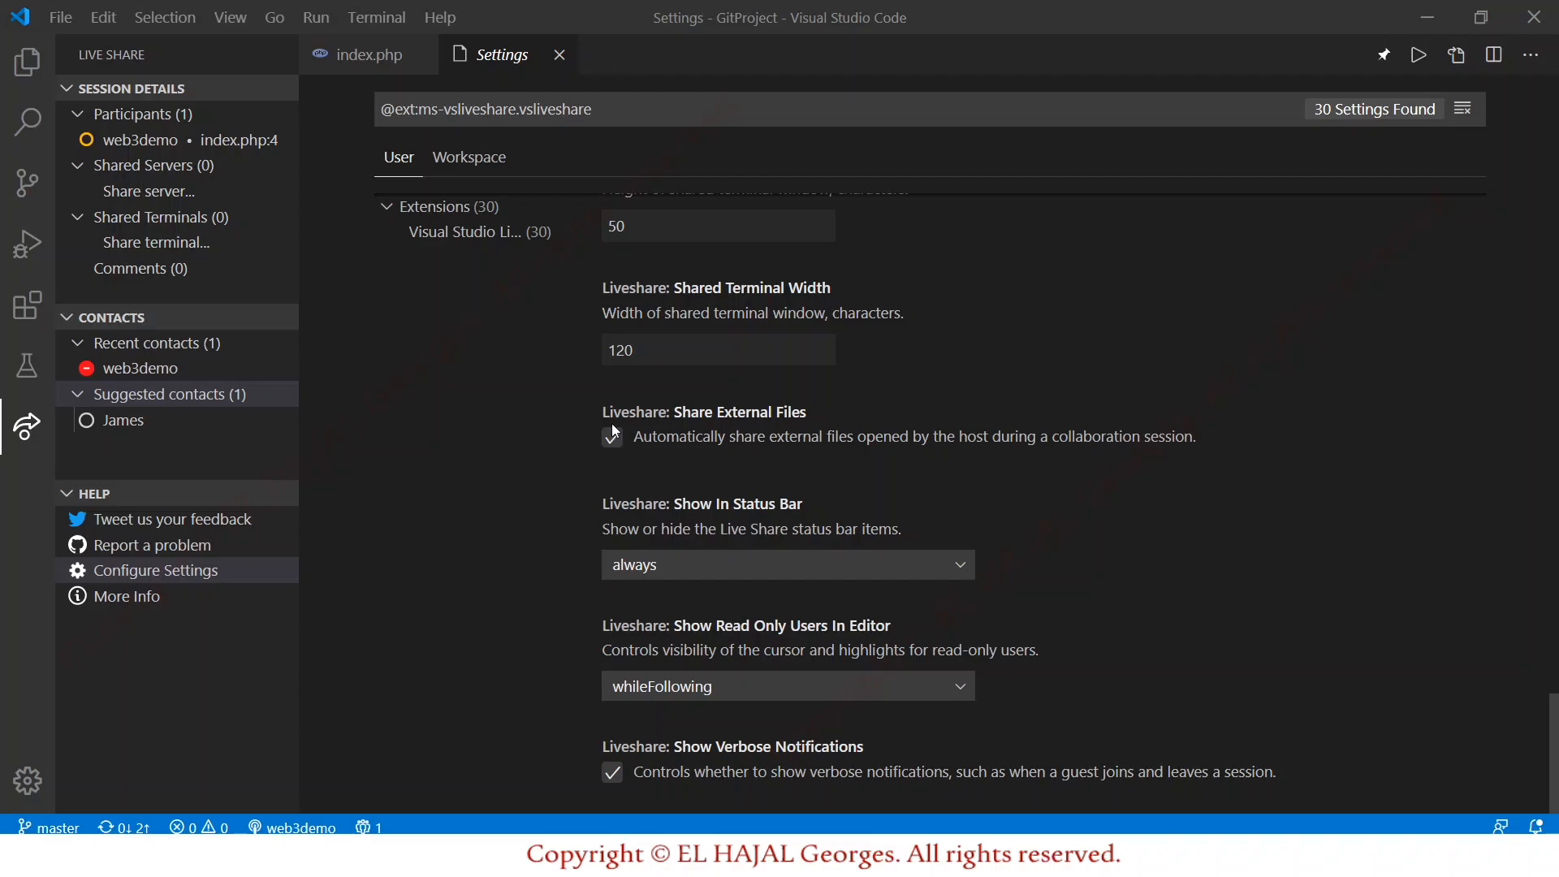
click(38, 82)
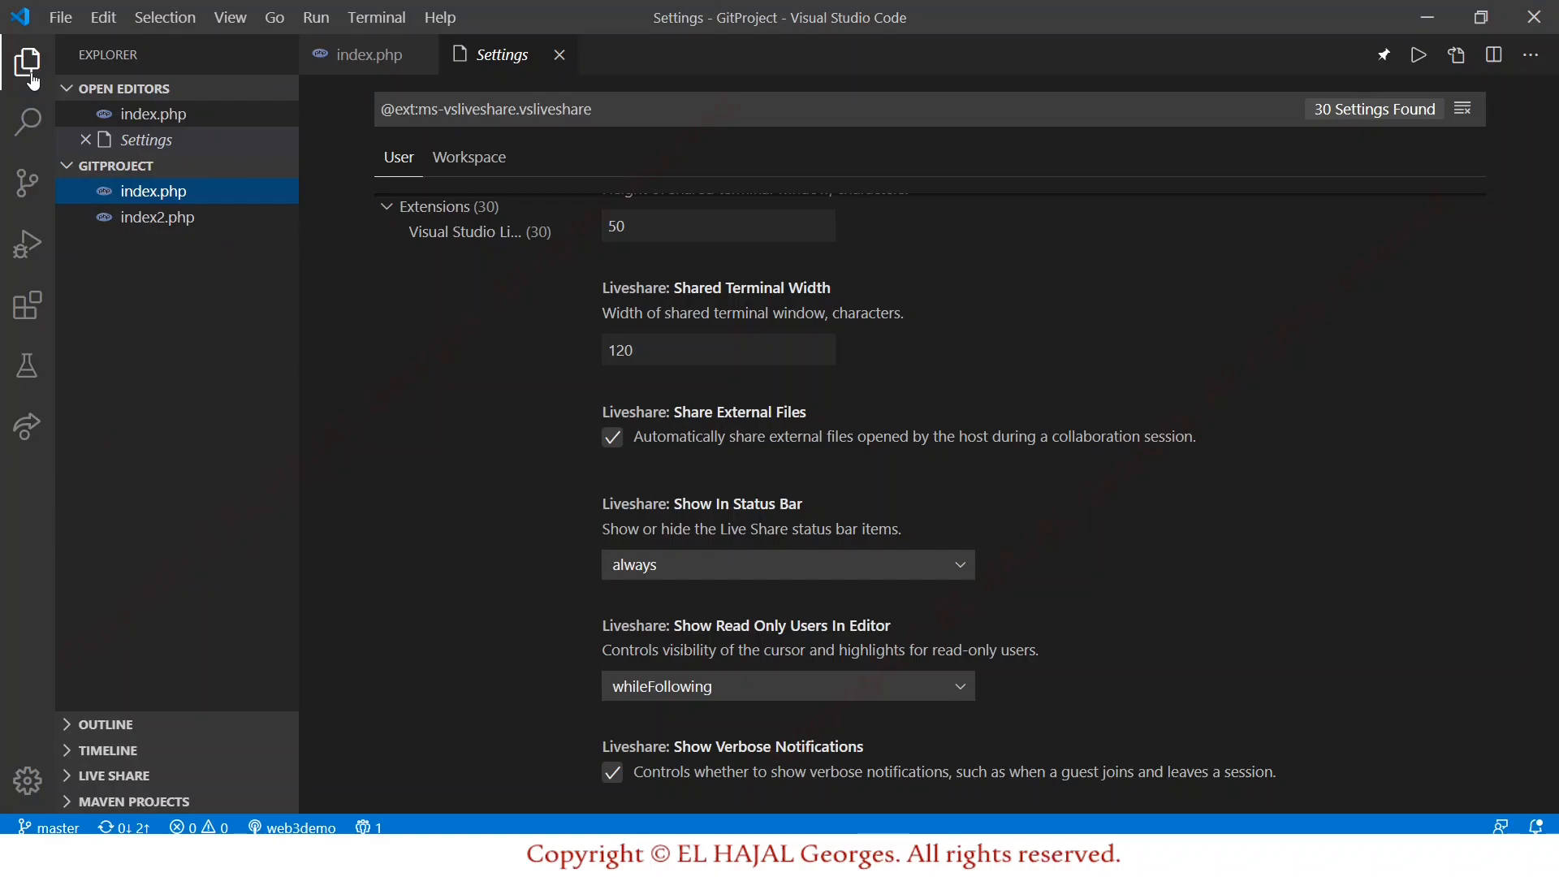
Restore the host window to the left half on index.php and open index2.php in the guest.
click(312, 855)
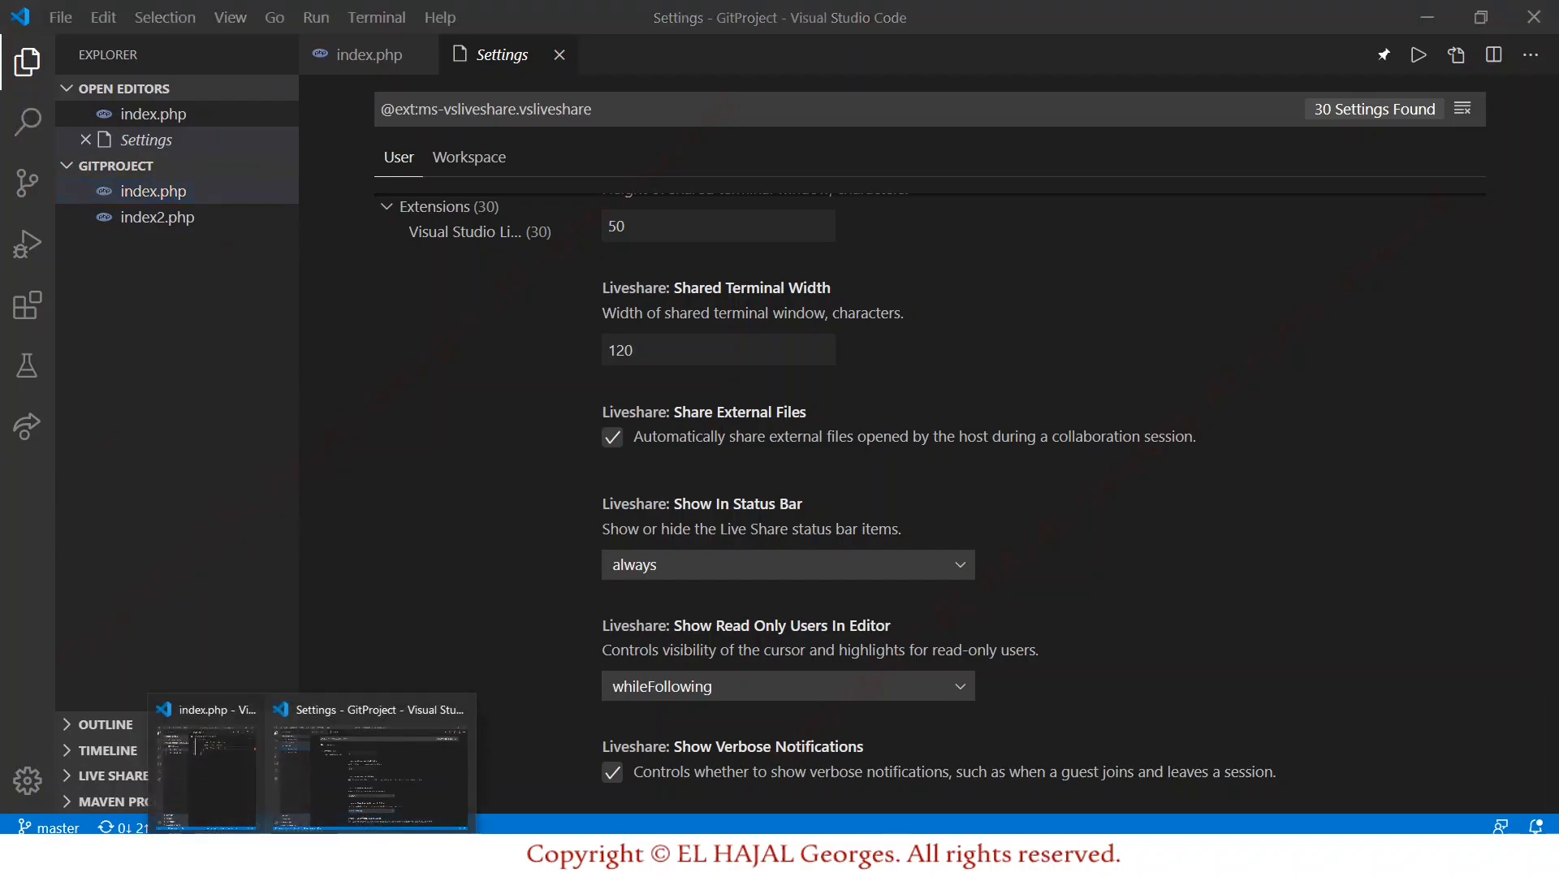
click(358, 768)
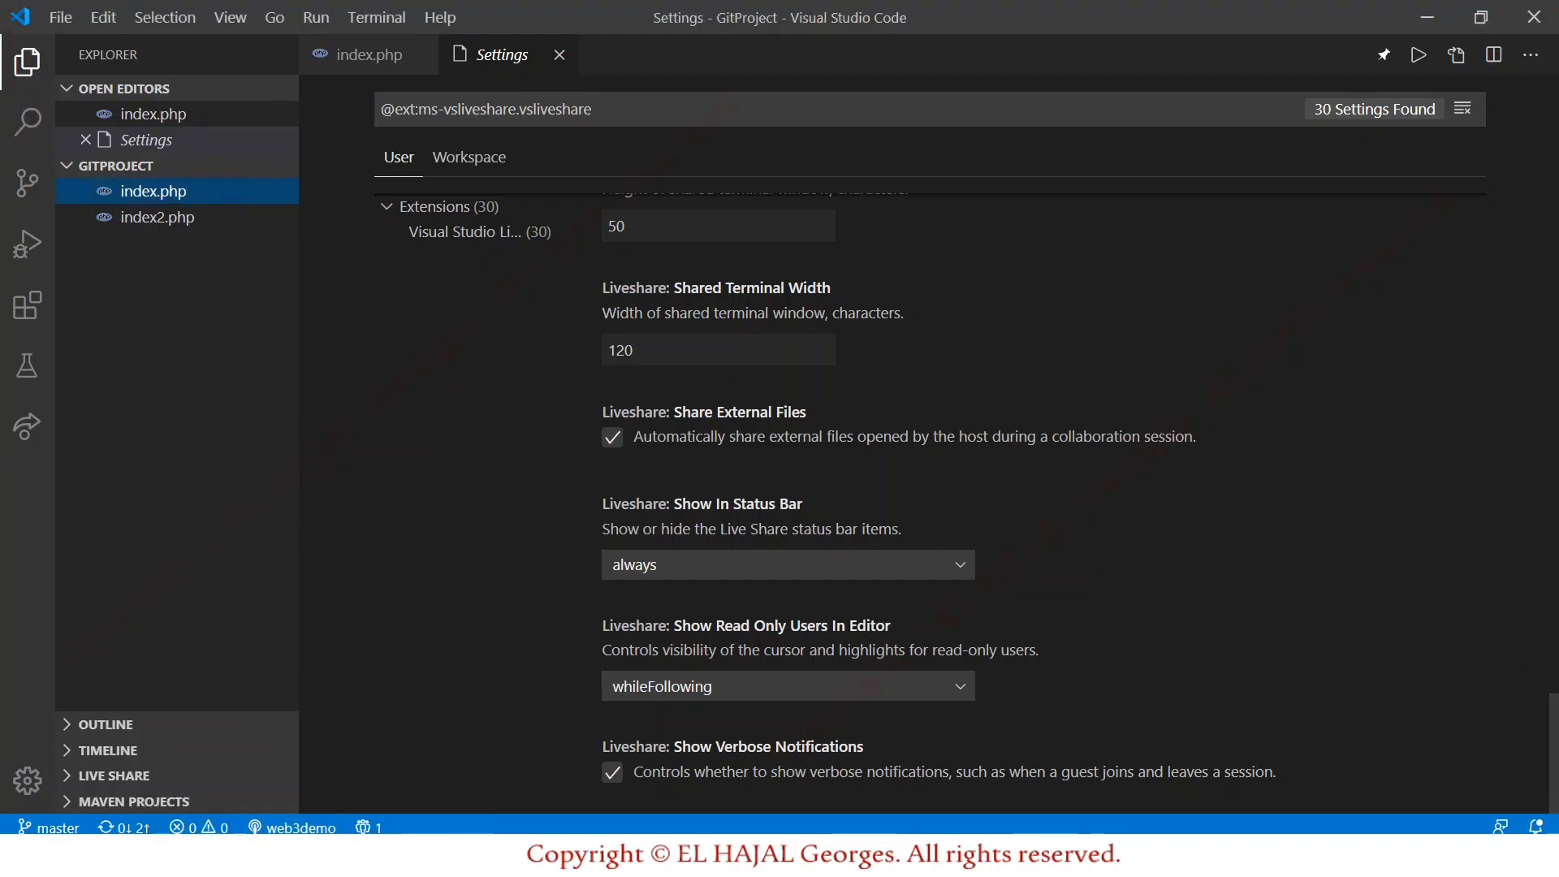
click(1476, 22)
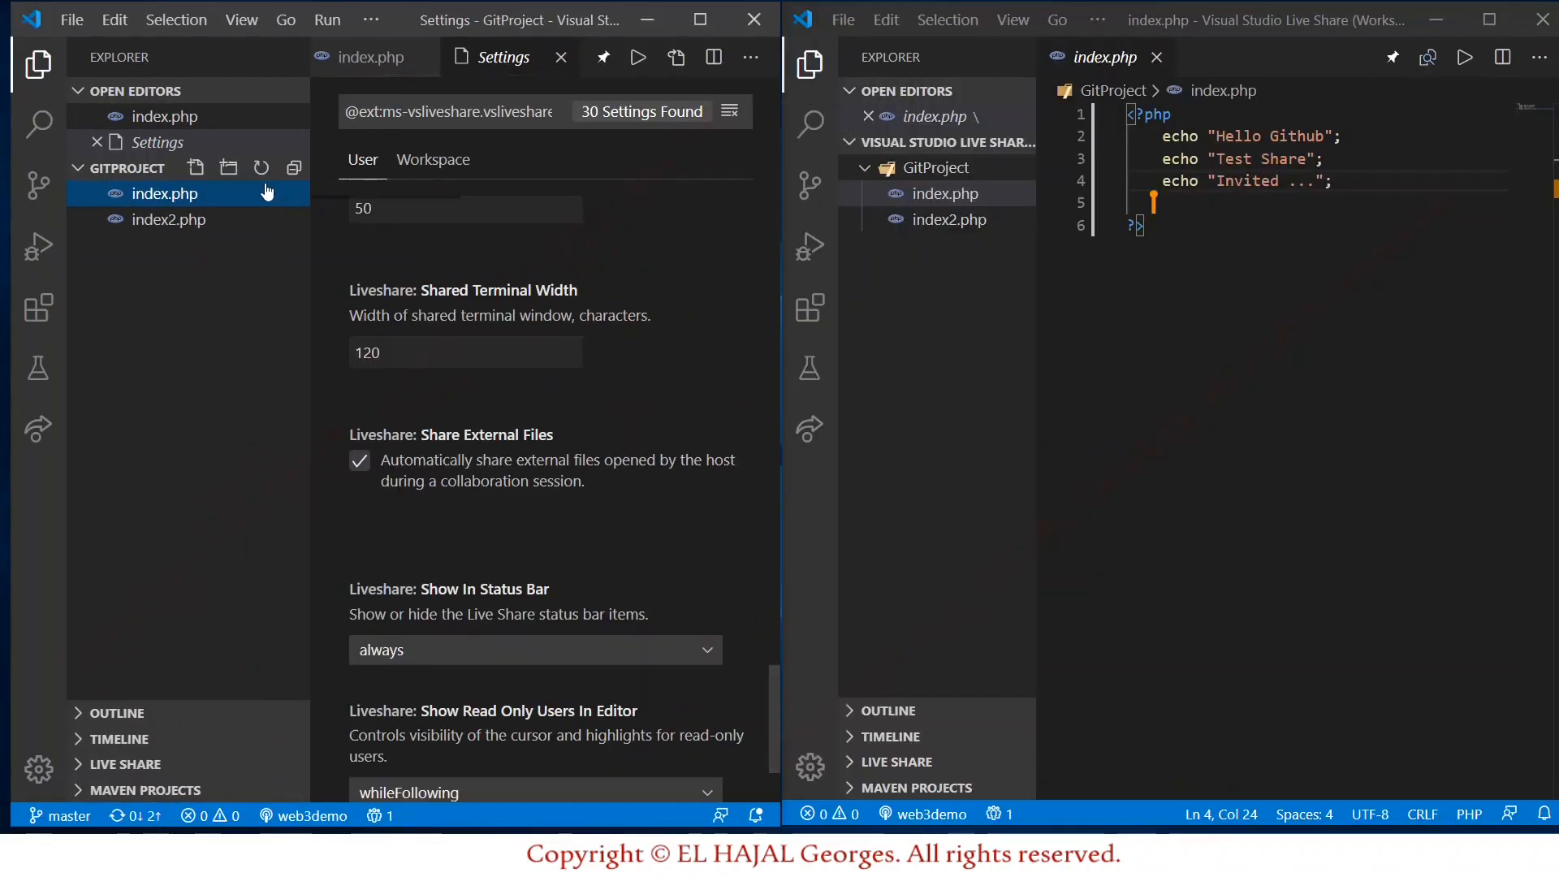
click(334, 60)
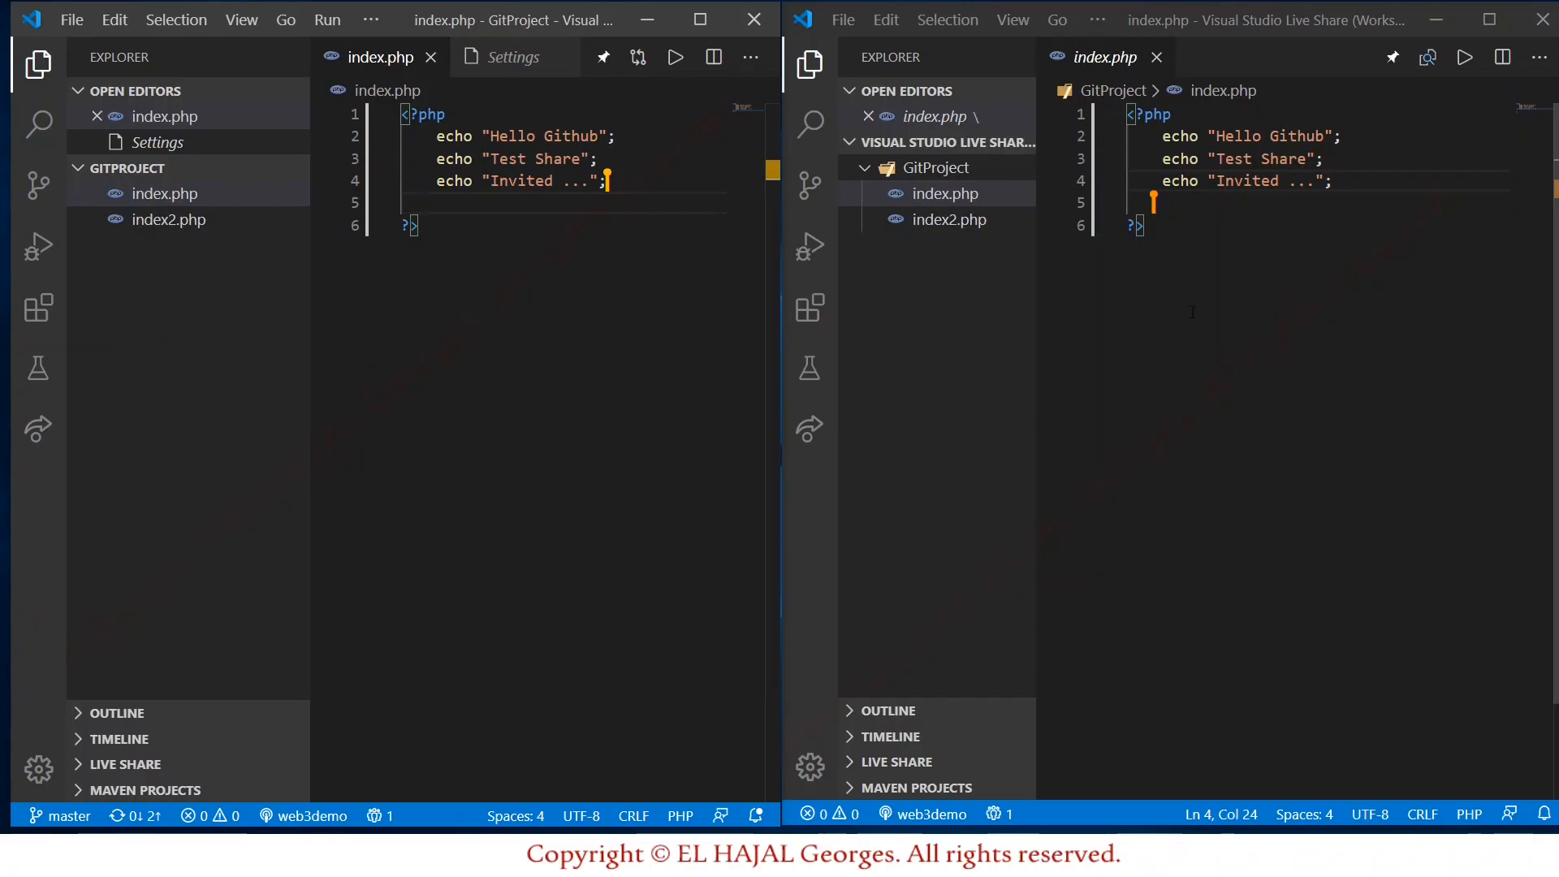
click(954, 221)
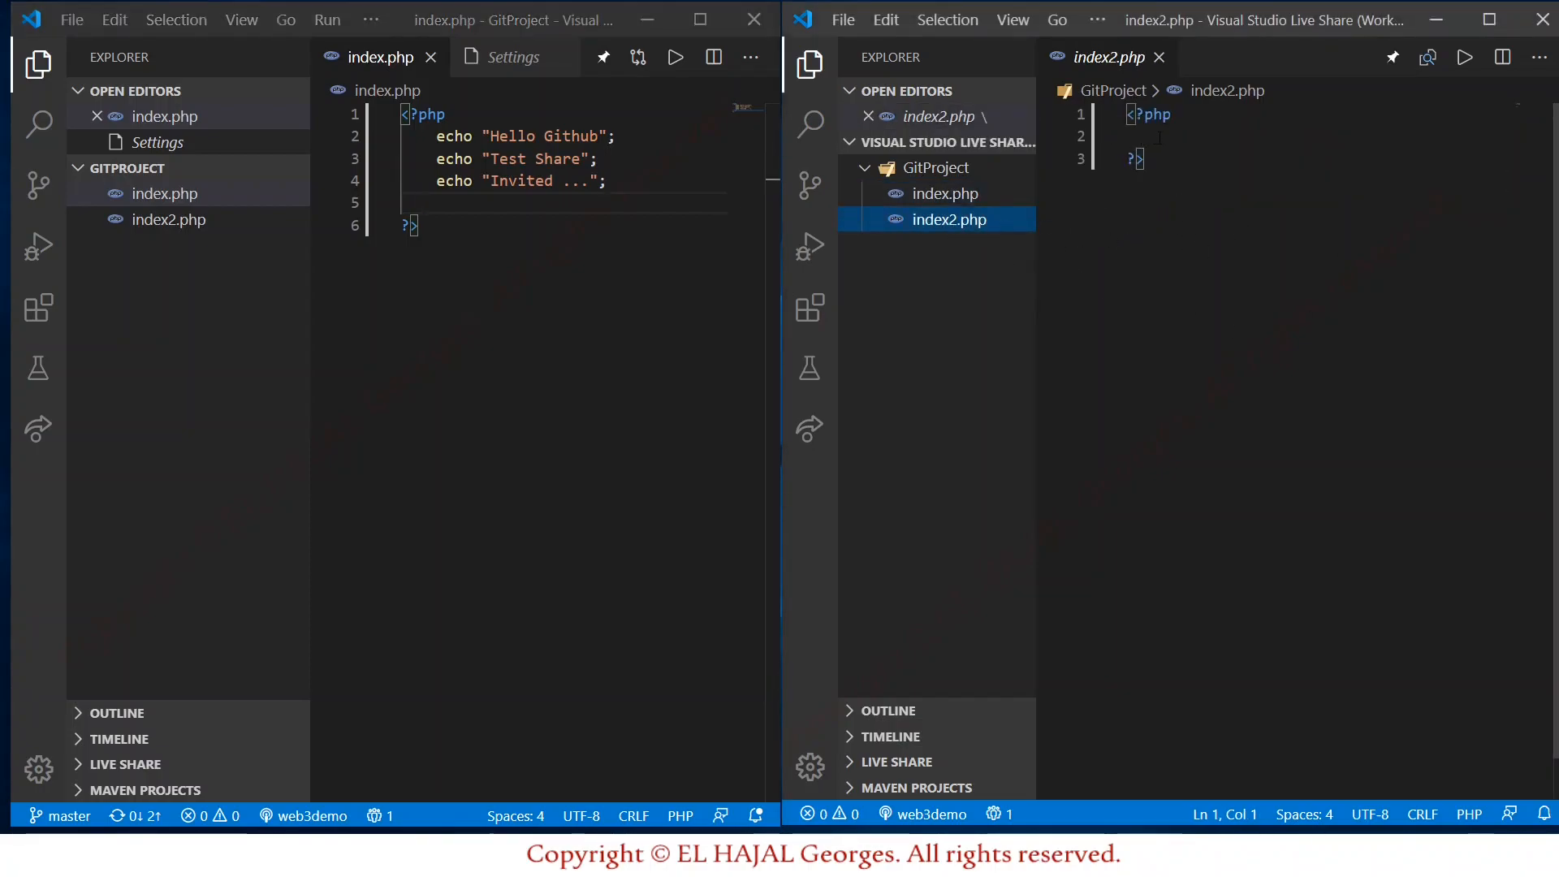
In the guest, add echo "not synced"; on line 2 of index2.php and save it.
click(1160, 138)
text(echo)
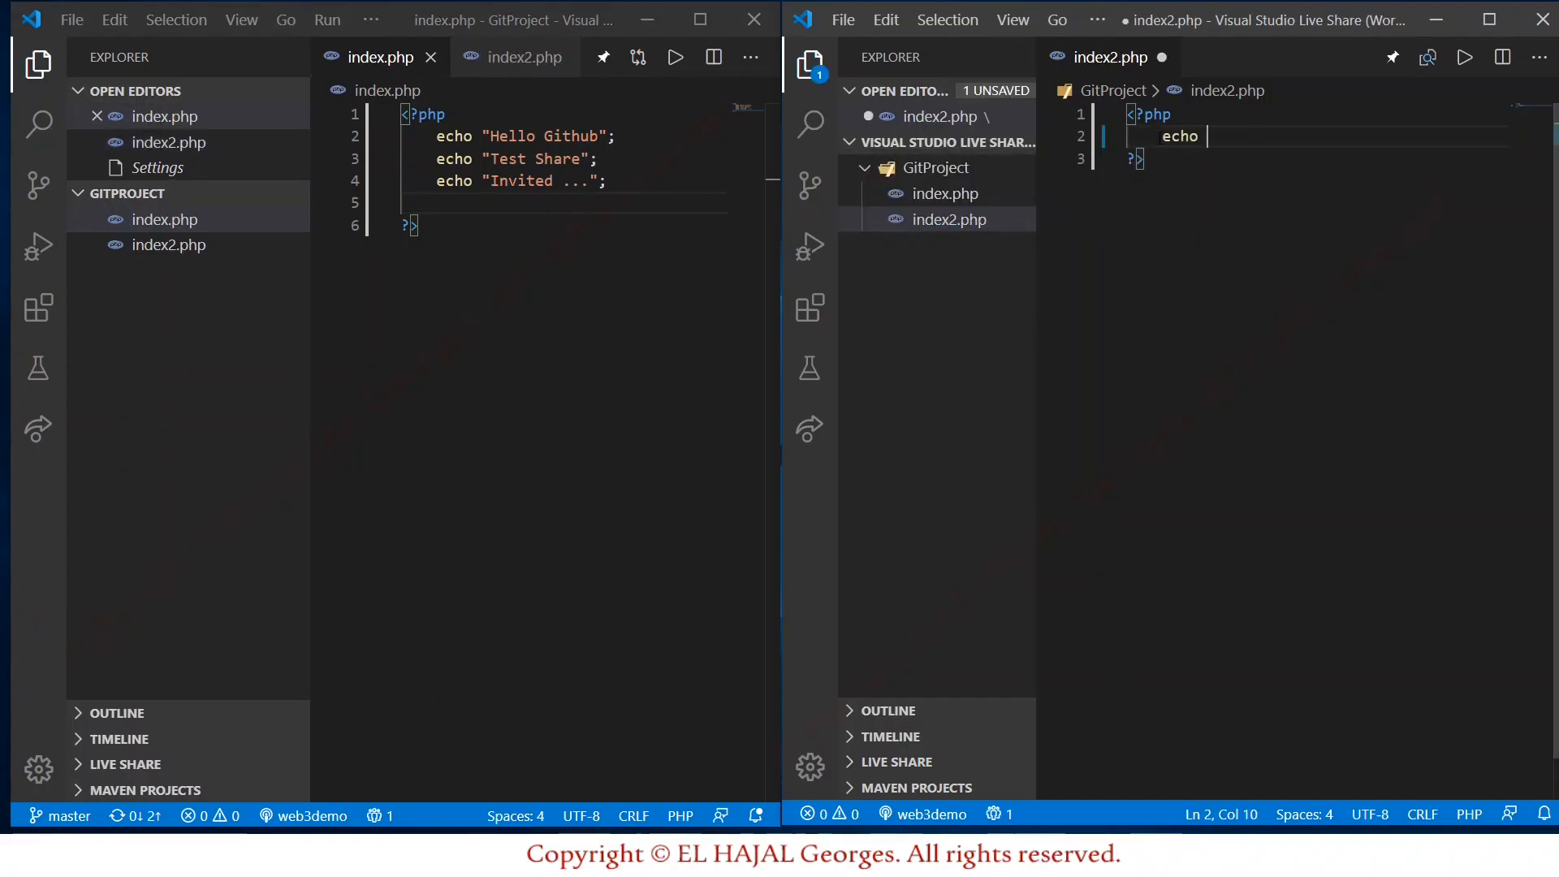
text( ")
text(not sy)
text(nced)
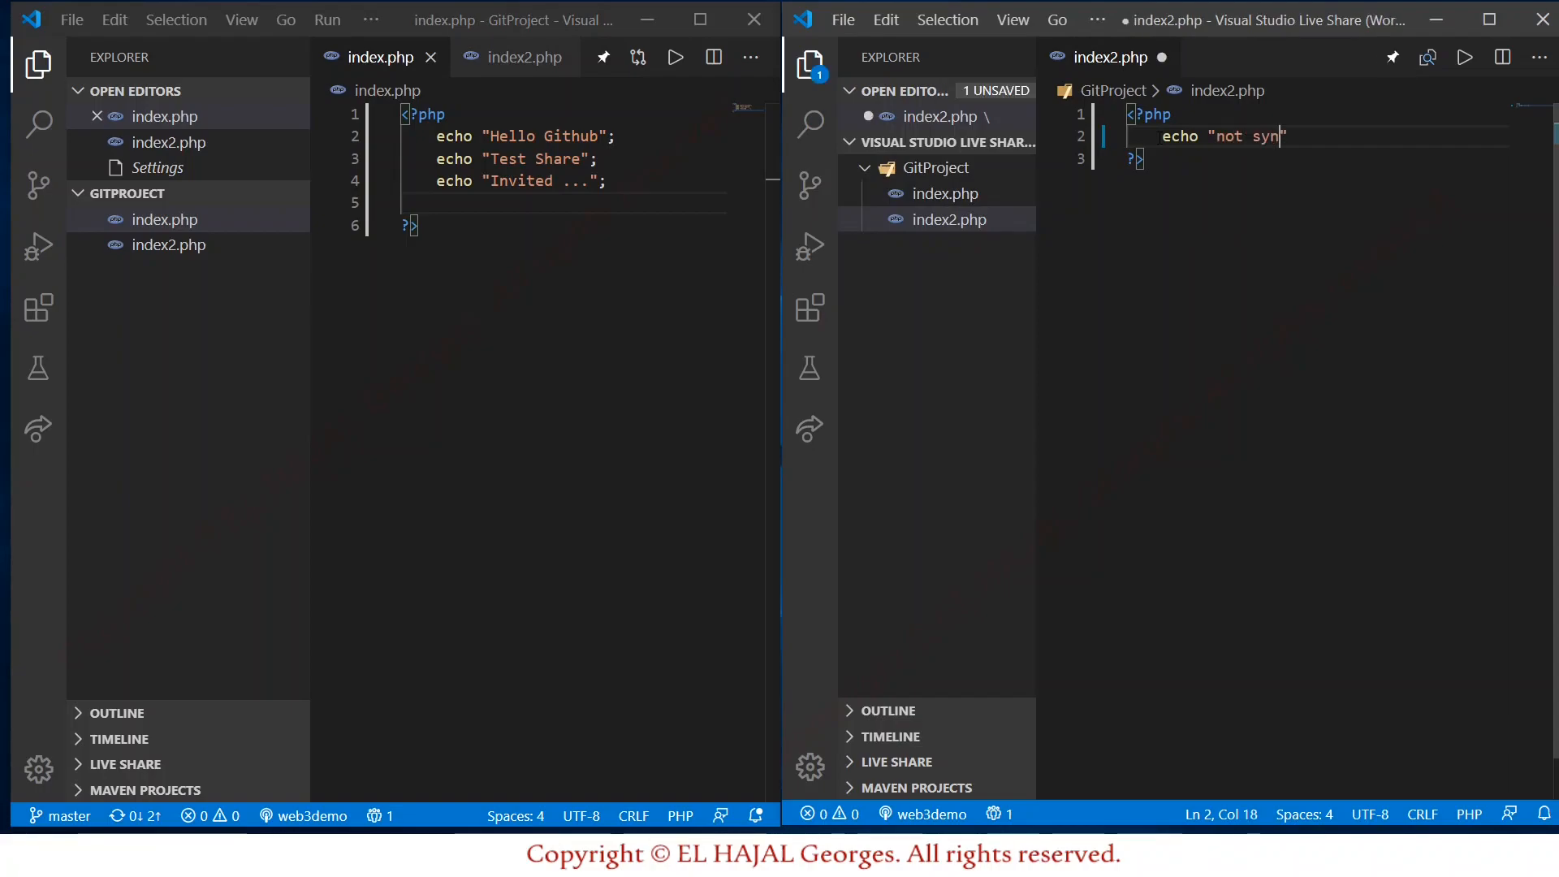
text(";)
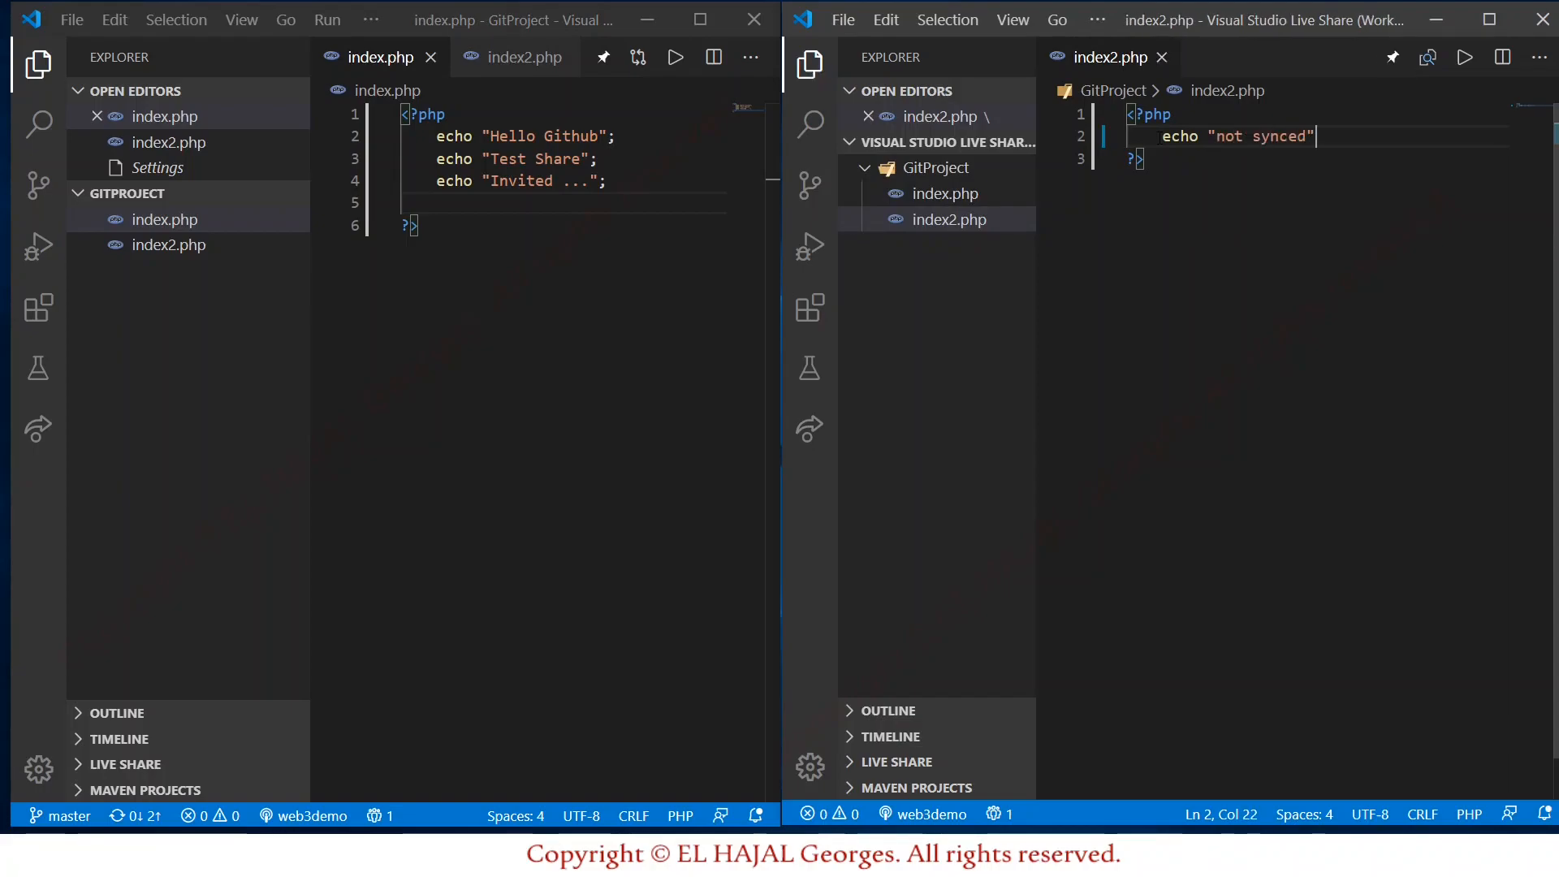
key(ctrl+s)
Use Focus Participants from the guest's Live Share panel, then open index.php in the host.
click(809, 430)
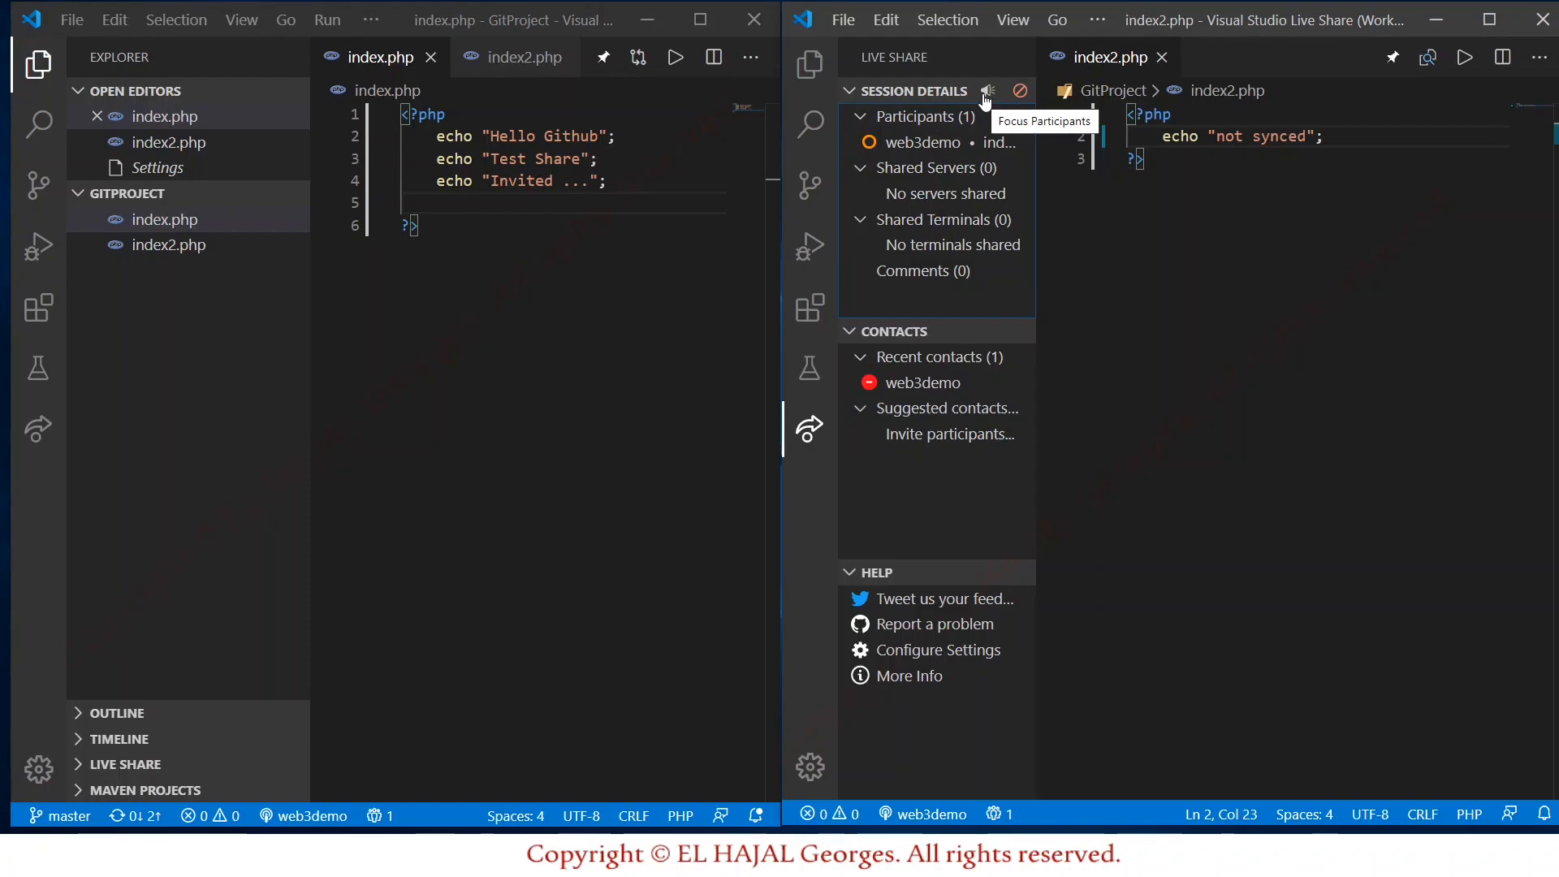
click(985, 96)
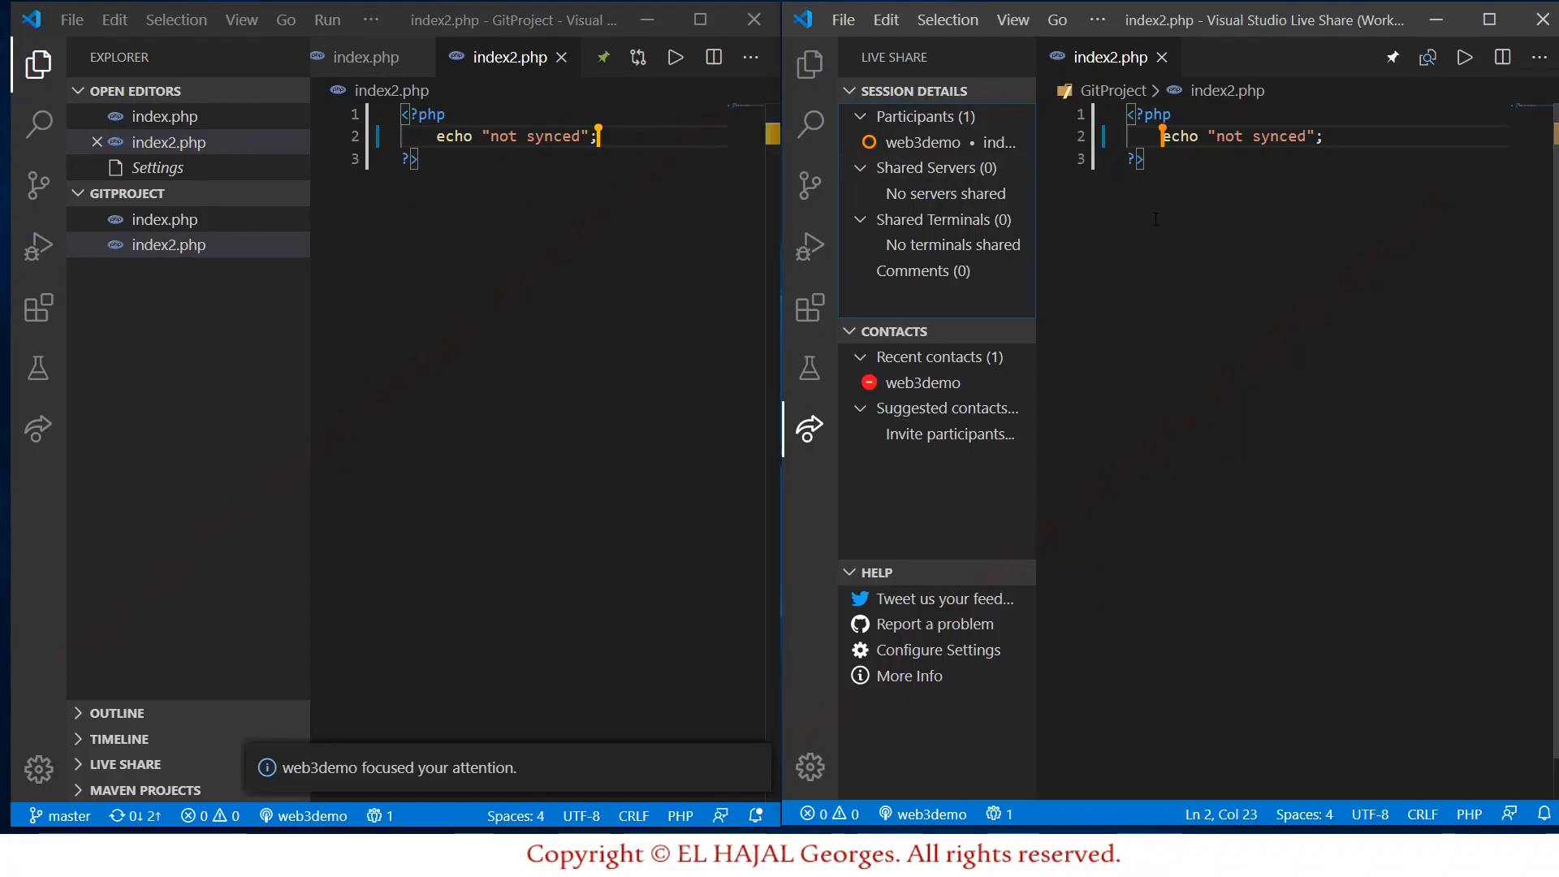
click(170, 227)
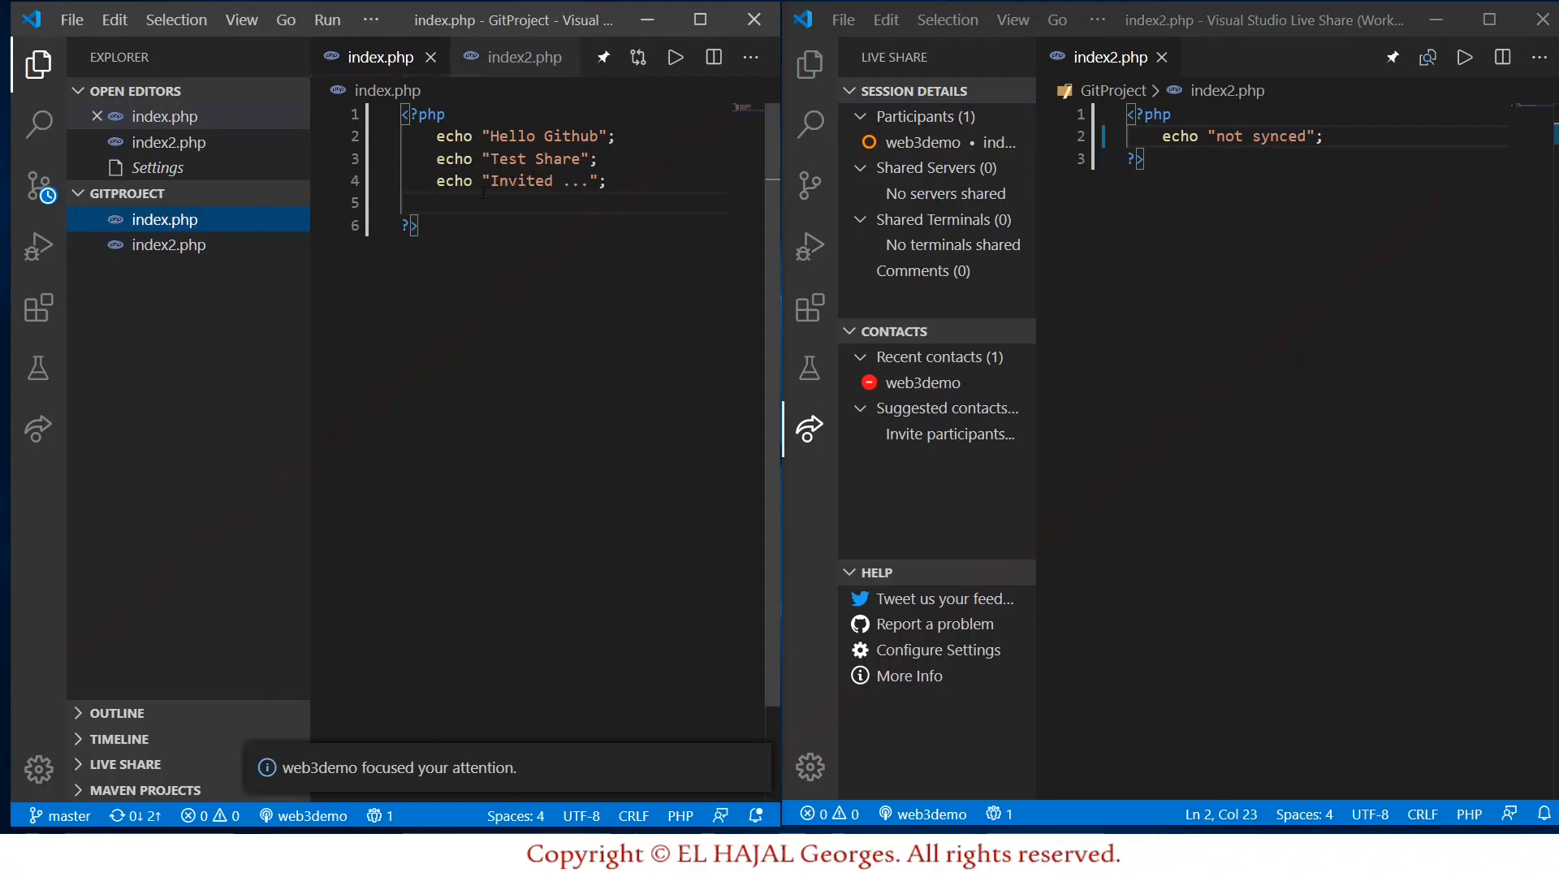
Add a new line 5 in index.php reading echo "OKK ";.
click(614, 188)
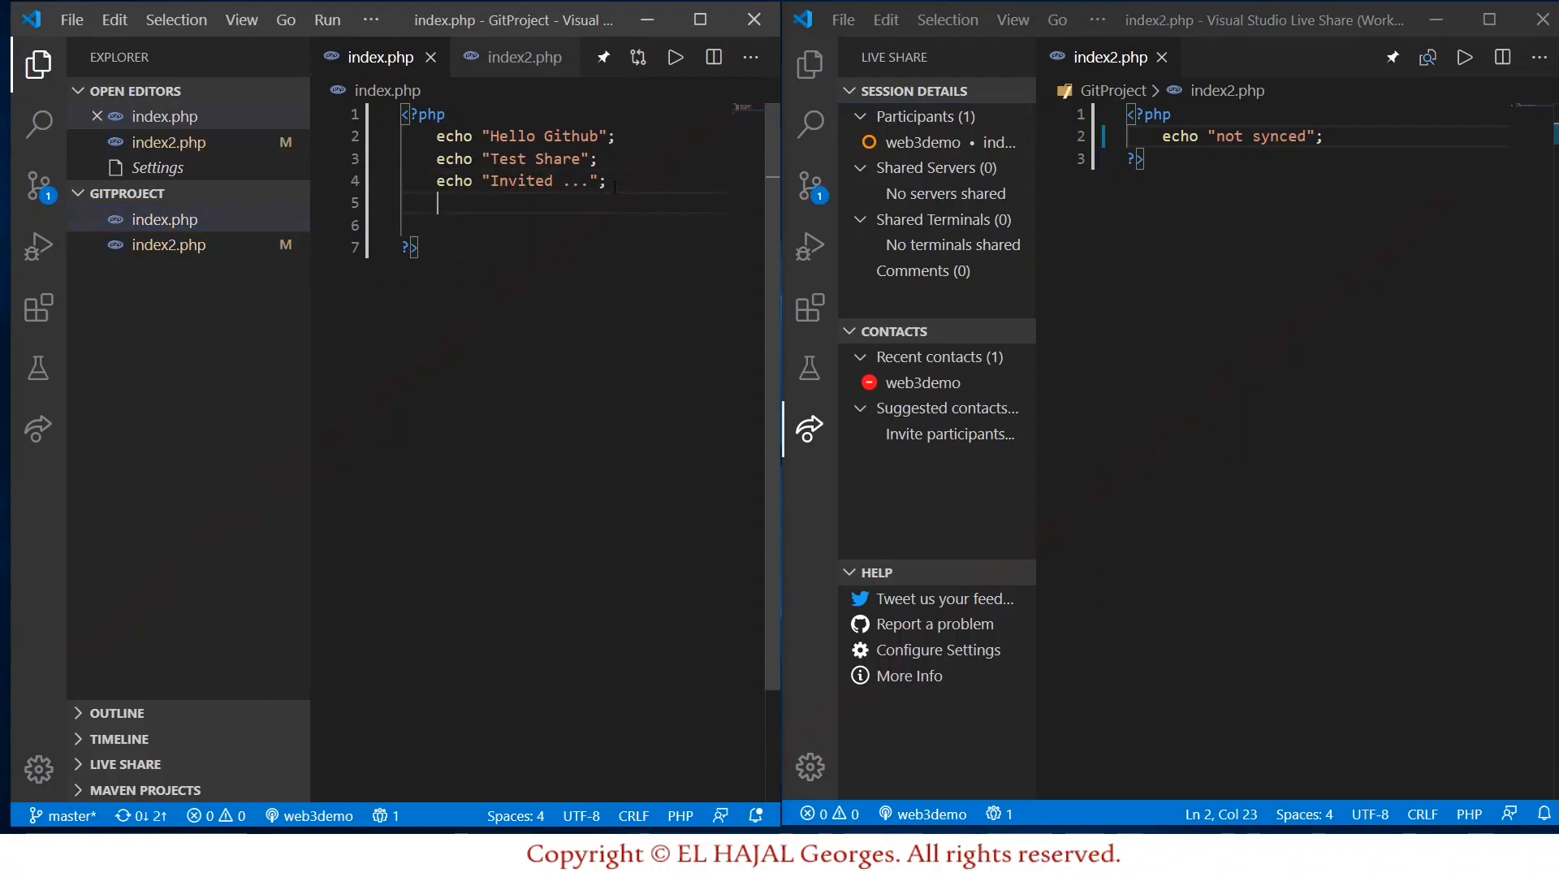
key(Return)
text(echo )
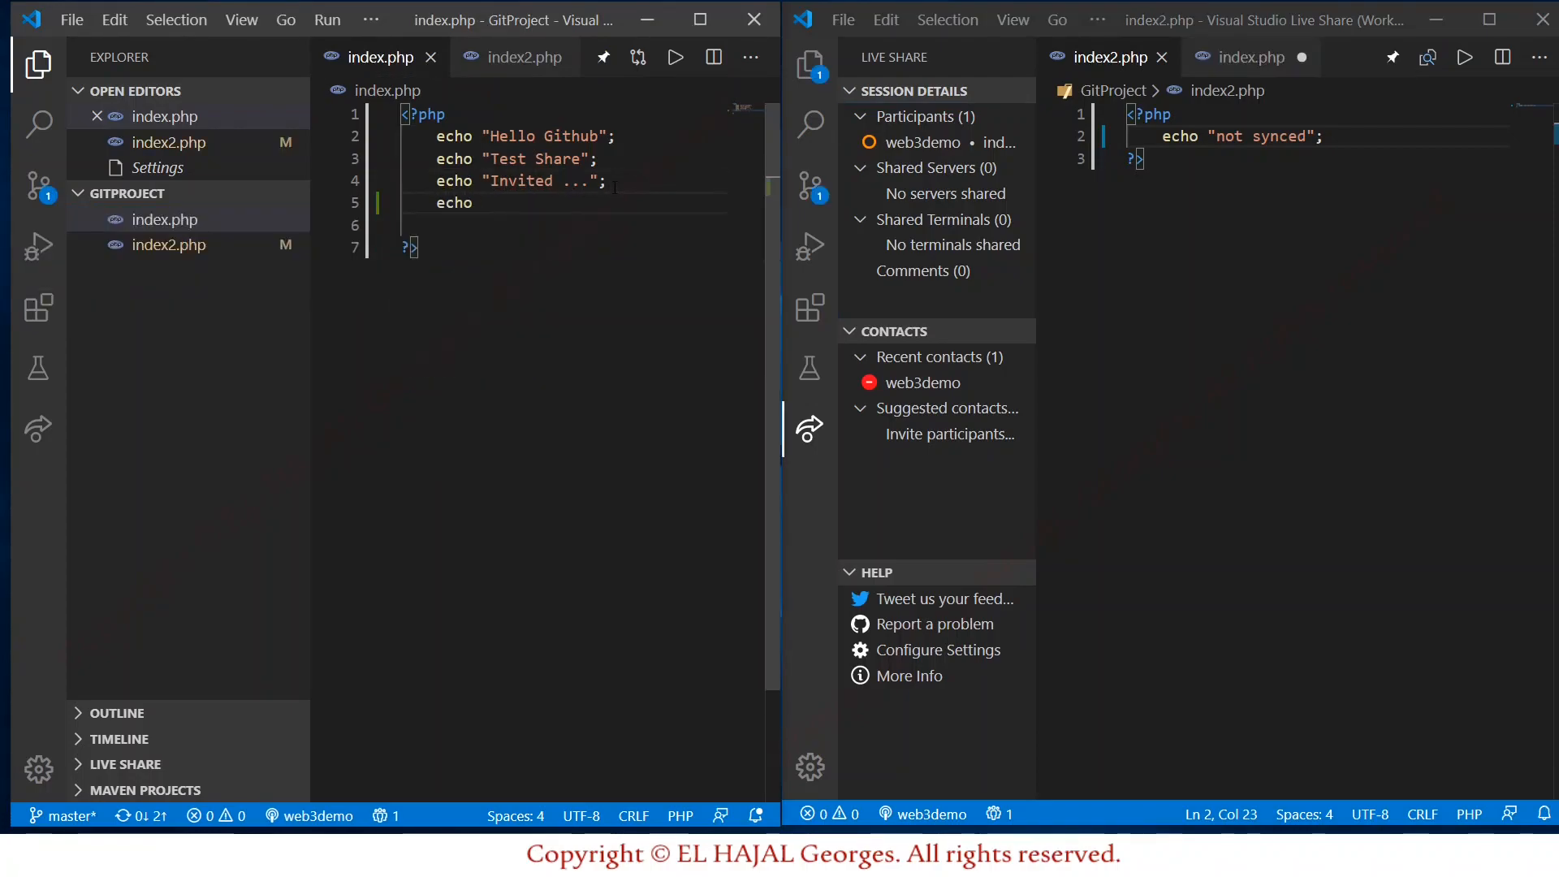
text("O";)
key(Left)
key(Left)
text(OKK)
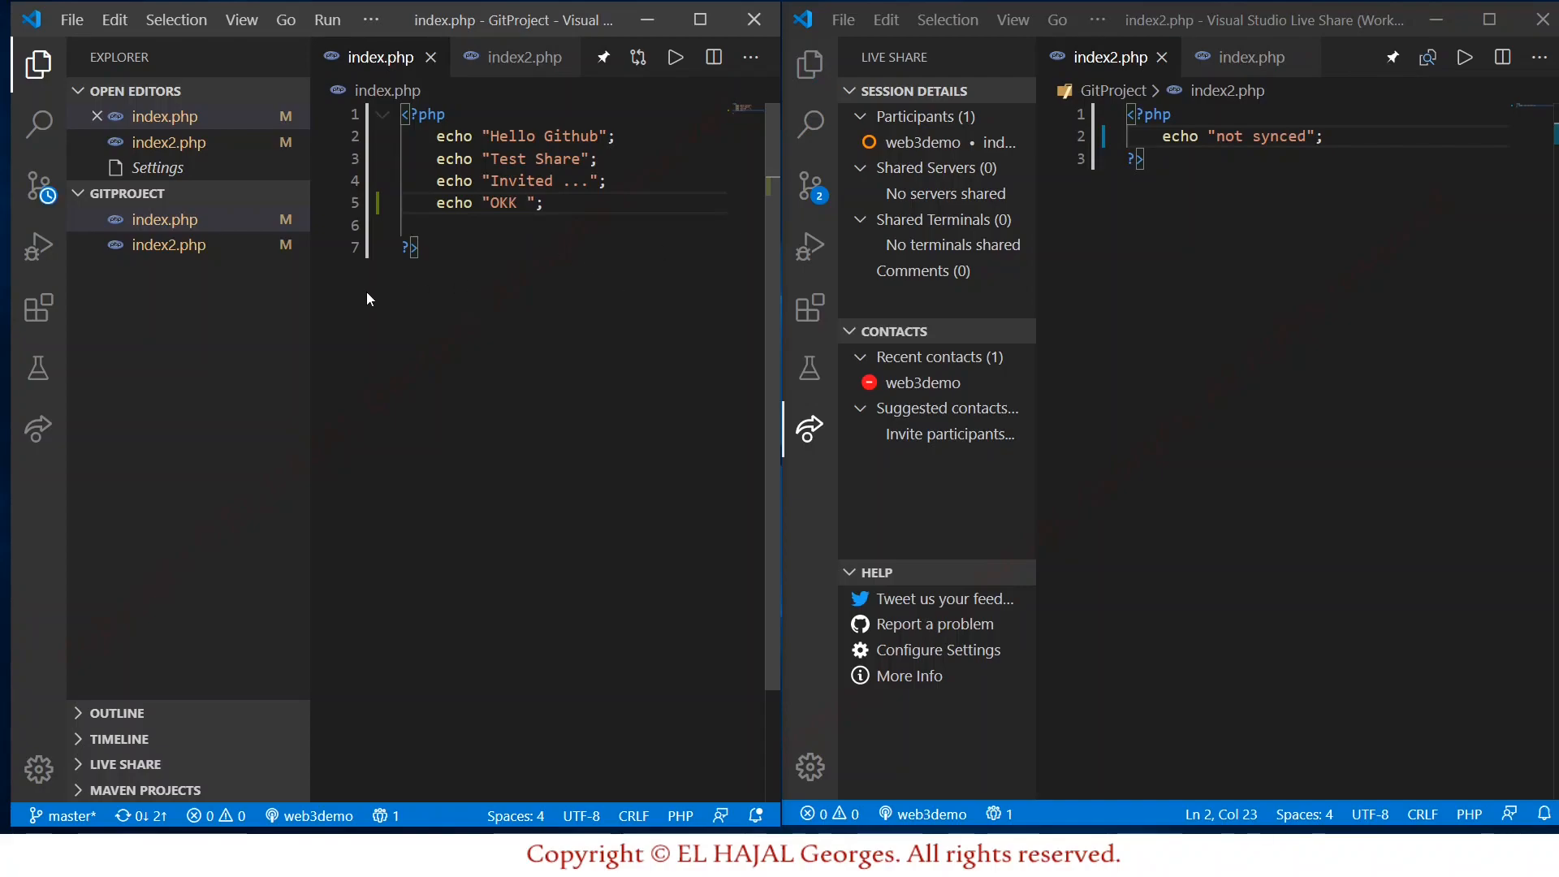
Make the guest follow the host with Focus Participants, then type 10x into line 5.
click(38, 430)
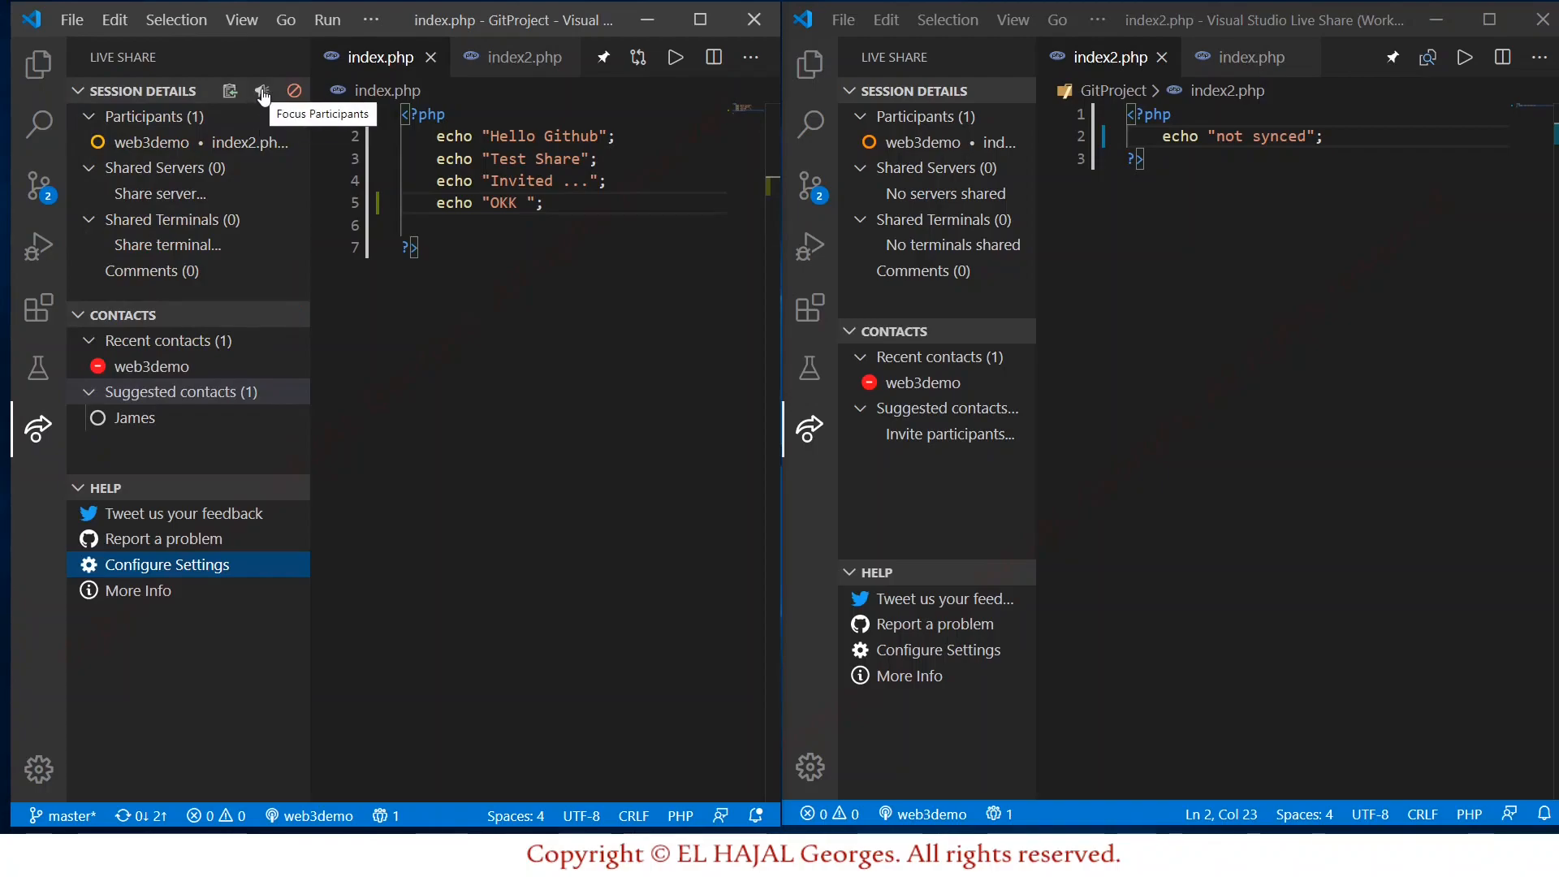
click(263, 96)
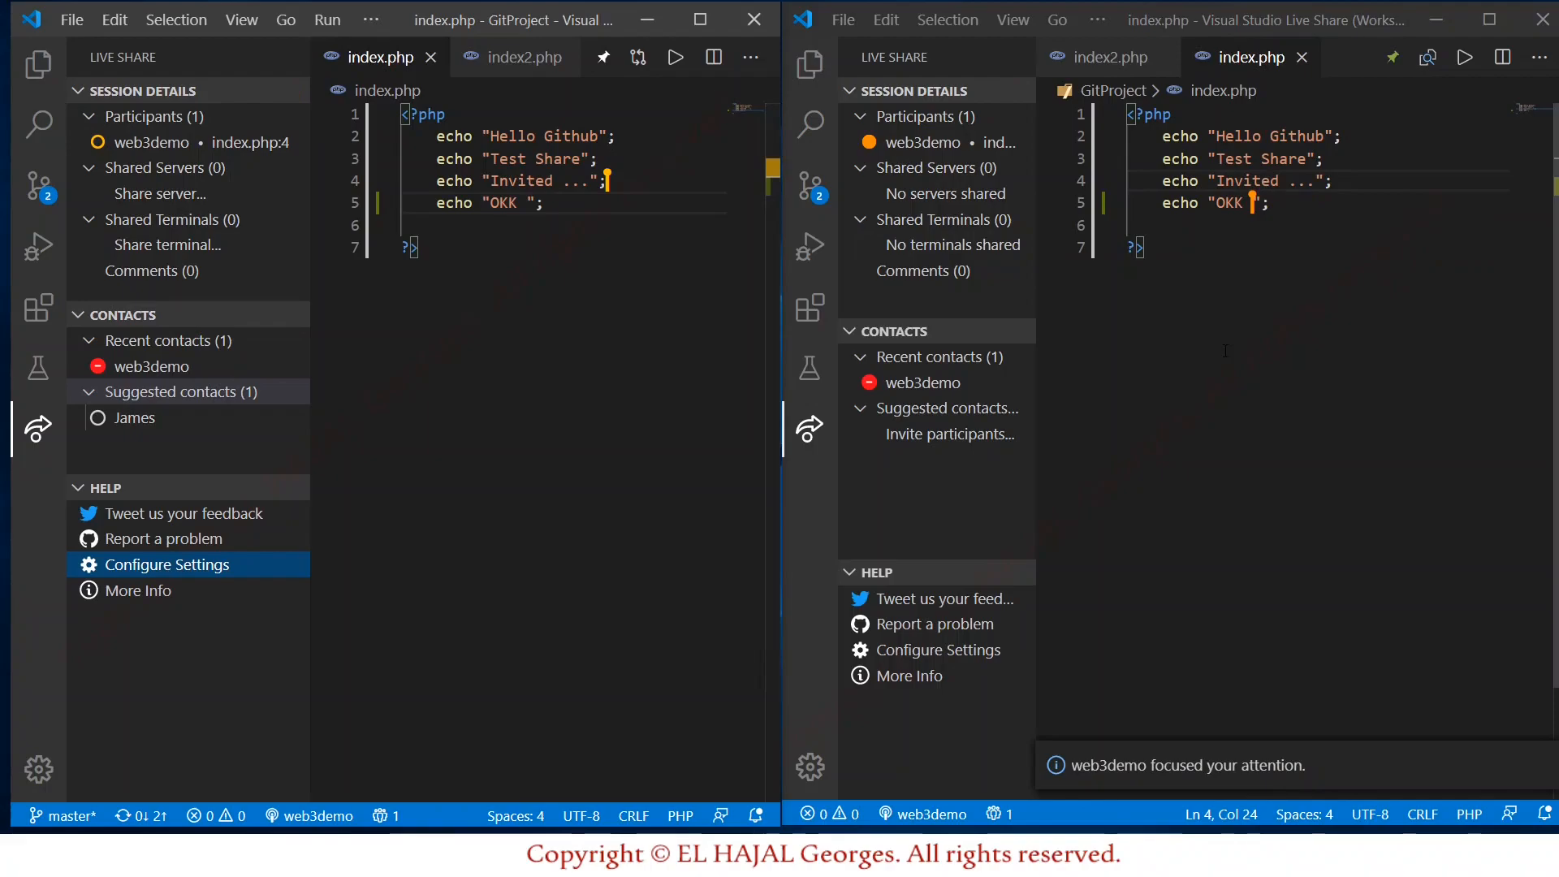
click(528, 205)
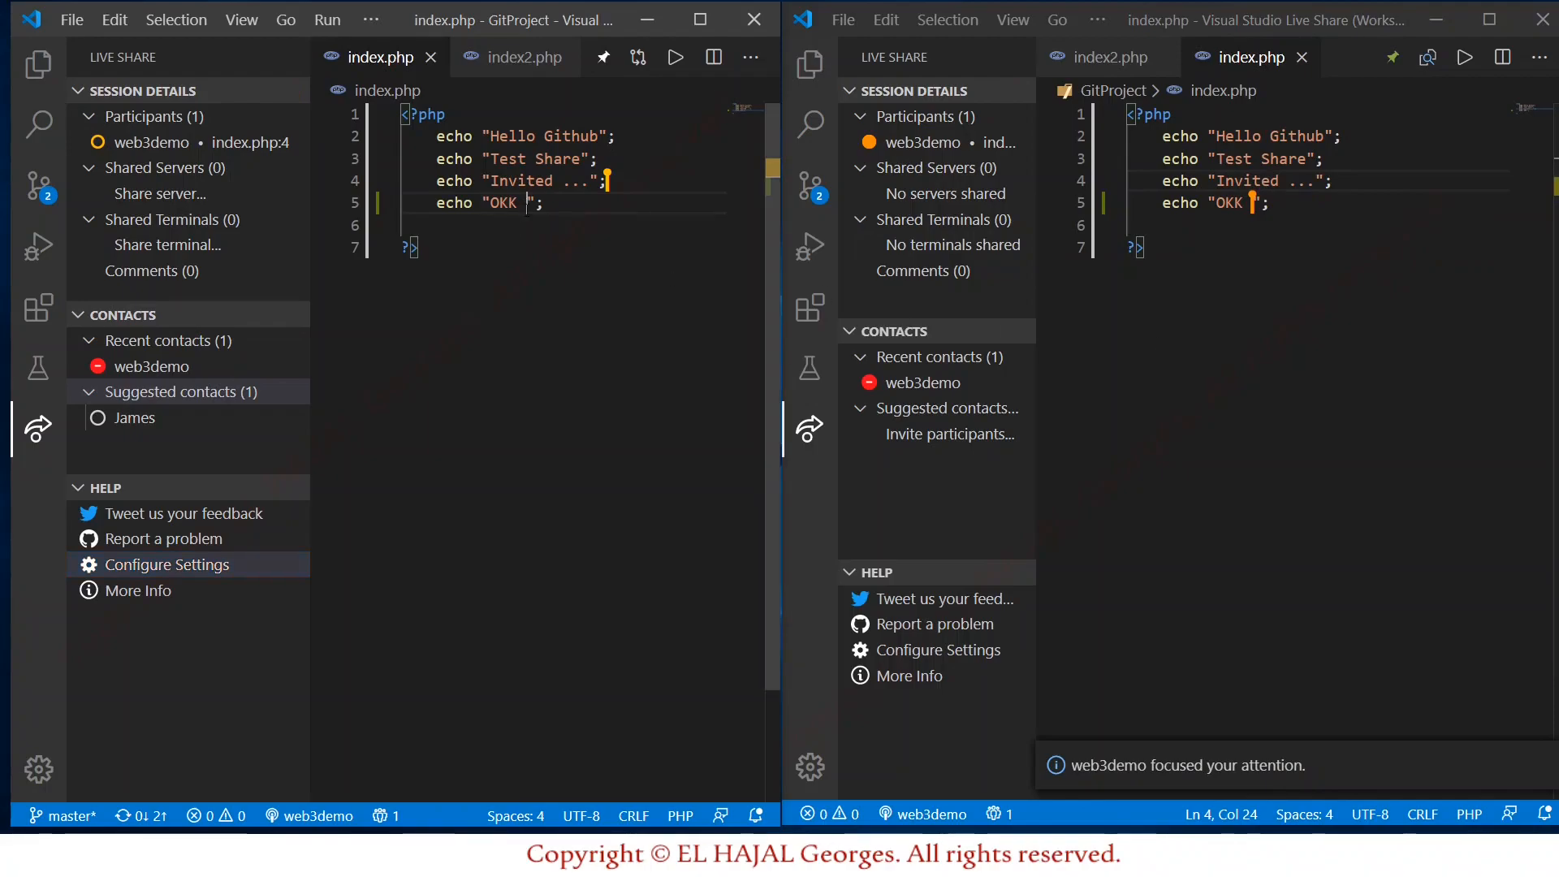
text(10)
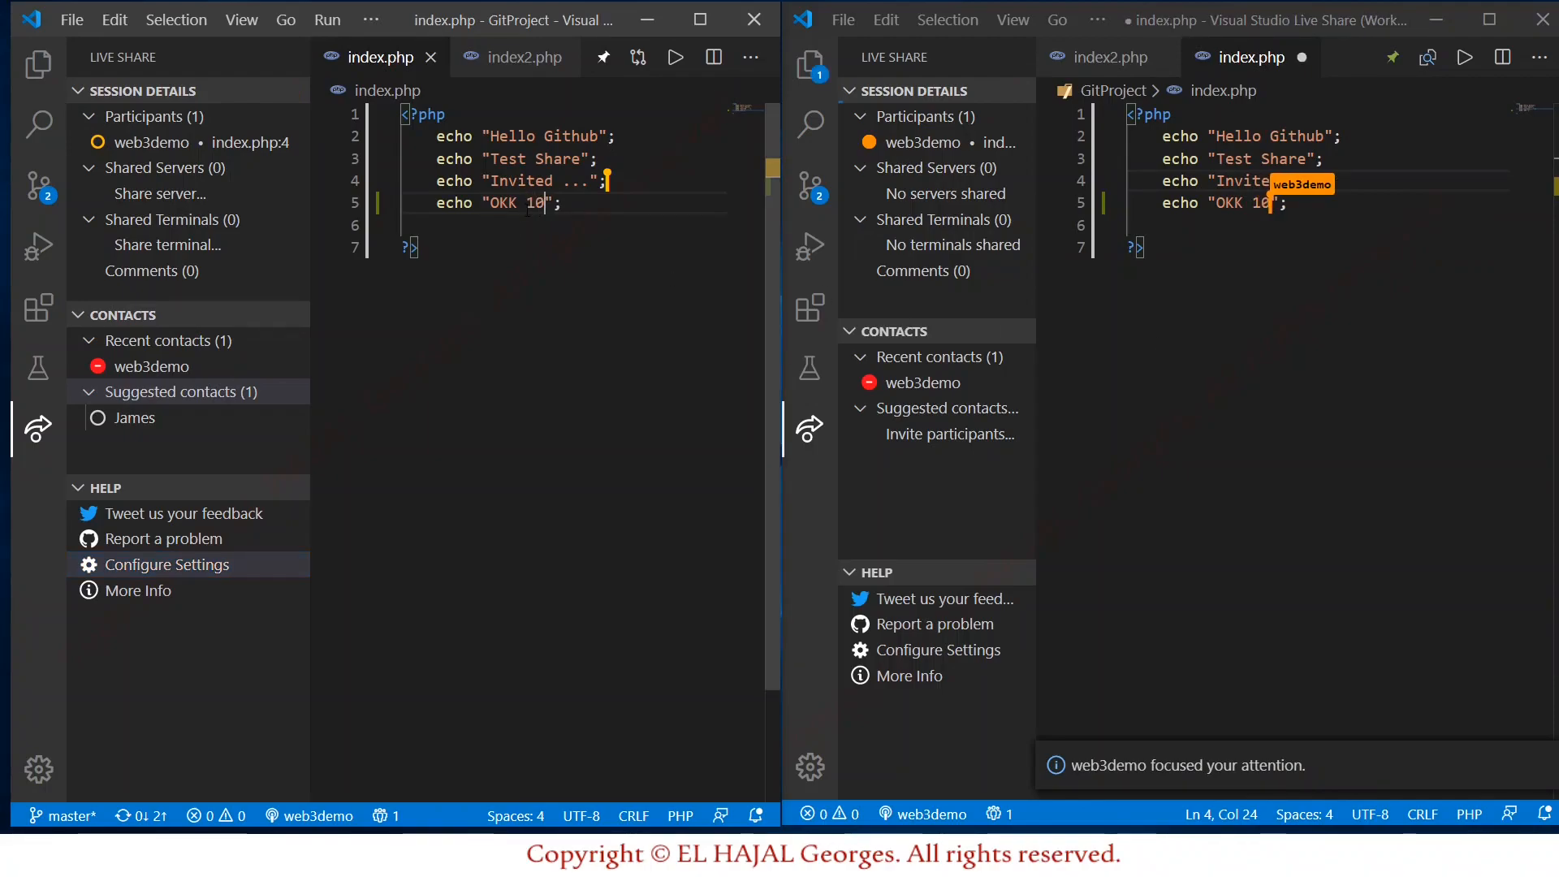
text(x)
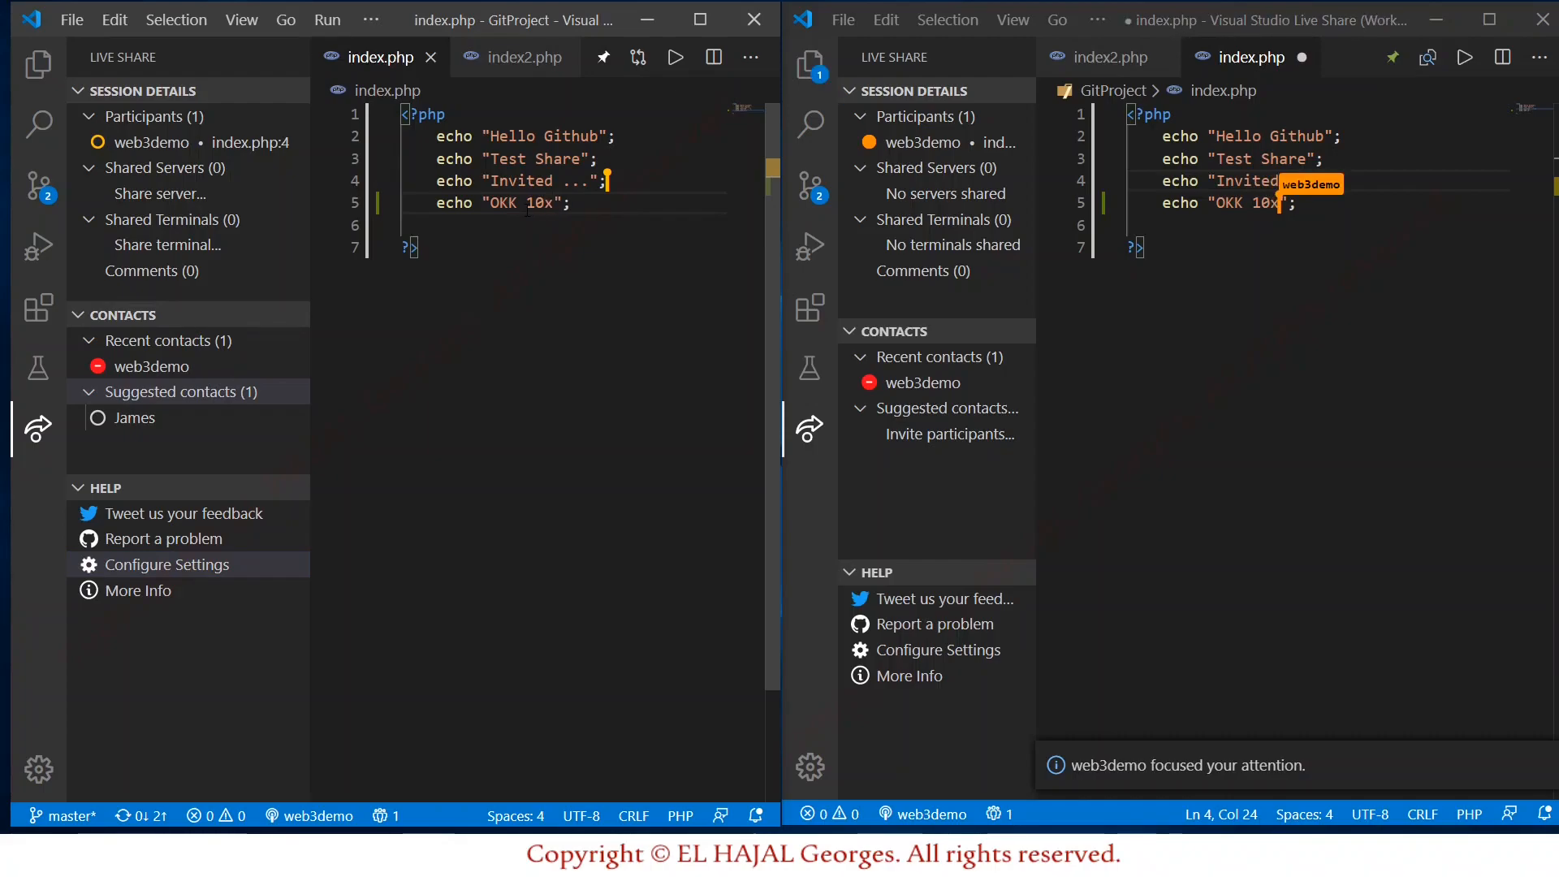